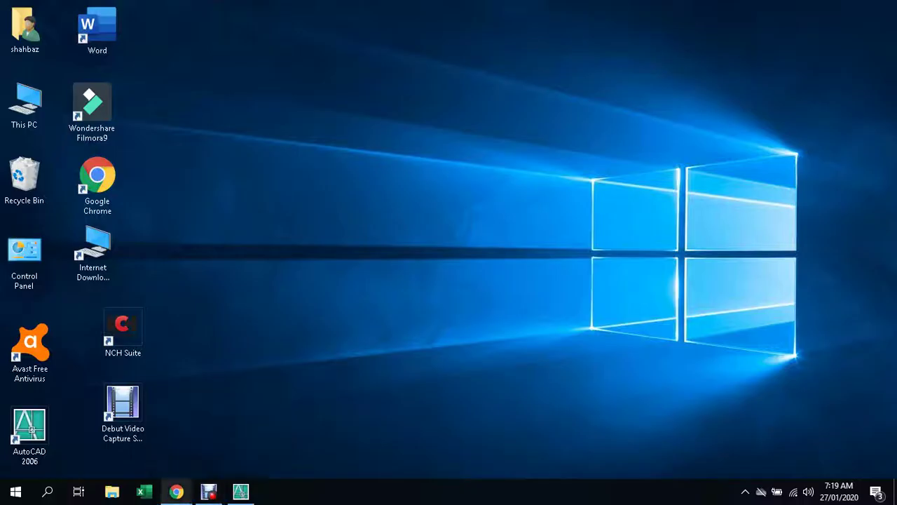
Hide the Debut recorder to reveal the AutoCAD drawing autocad lecture 2.dwg
click(209, 490)
click(345, 395)
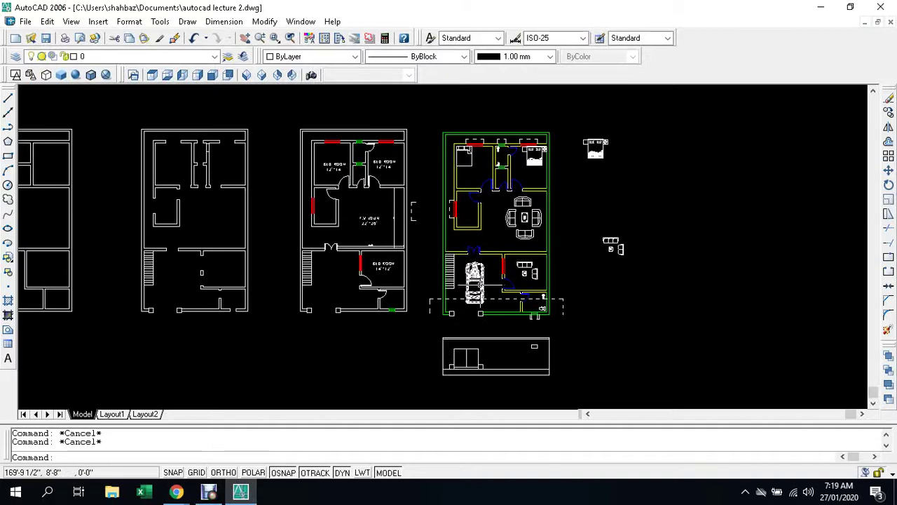
Zoom into the front elevation and erase the small boxes left and right of the double door
scroll(421, 350, up, 1)
scroll(420, 350, up, 4)
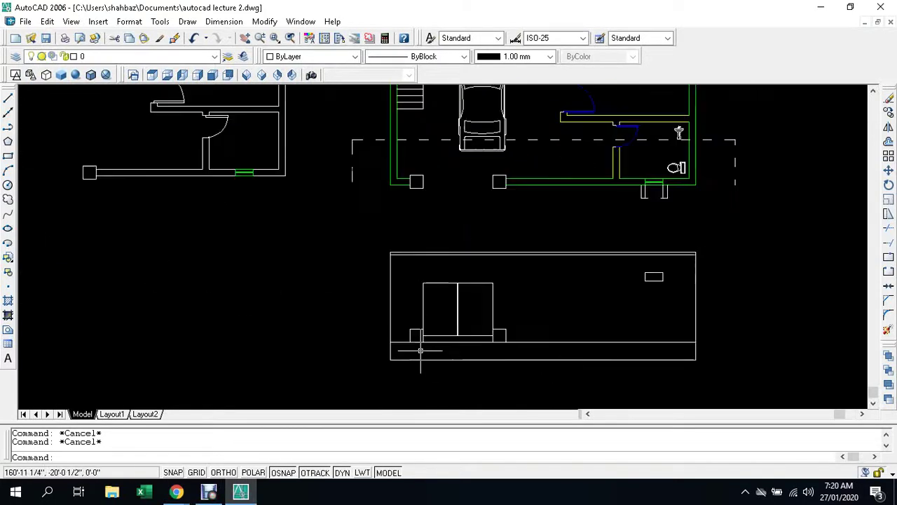
scroll(410, 324, up, 3)
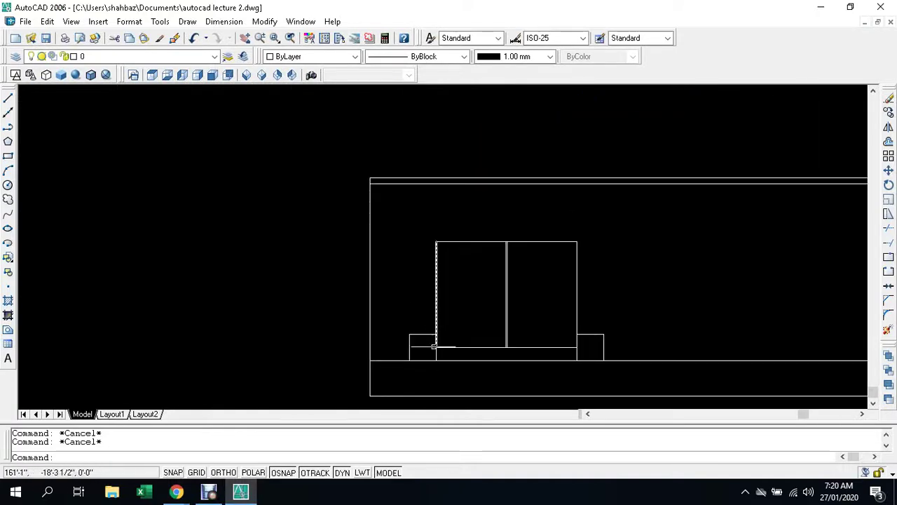
scroll(528, 197, down, 2)
scroll(570, 253, down, 3)
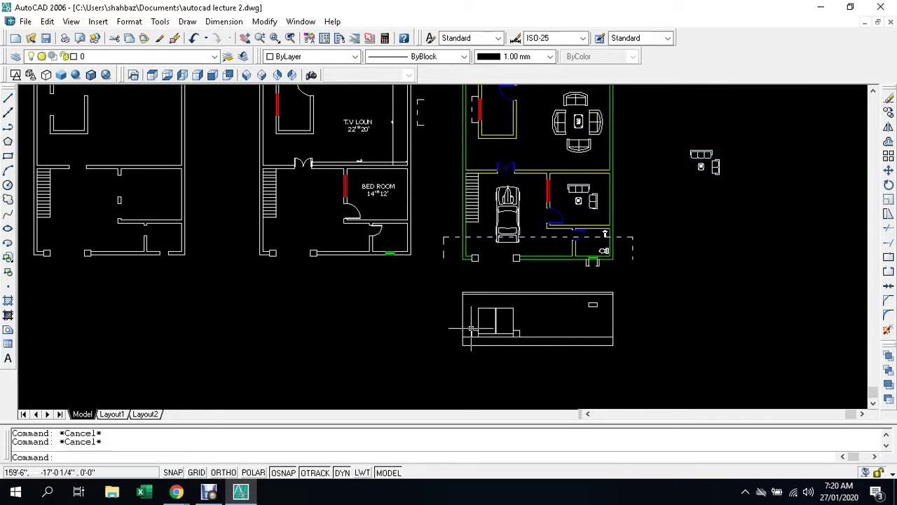
scroll(471, 328, up, 5)
scroll(474, 338, up, 3)
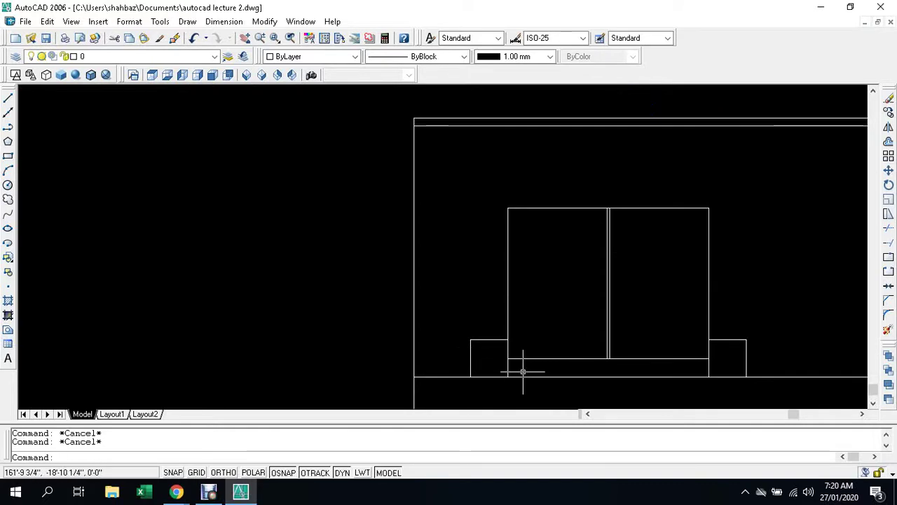
click(492, 340)
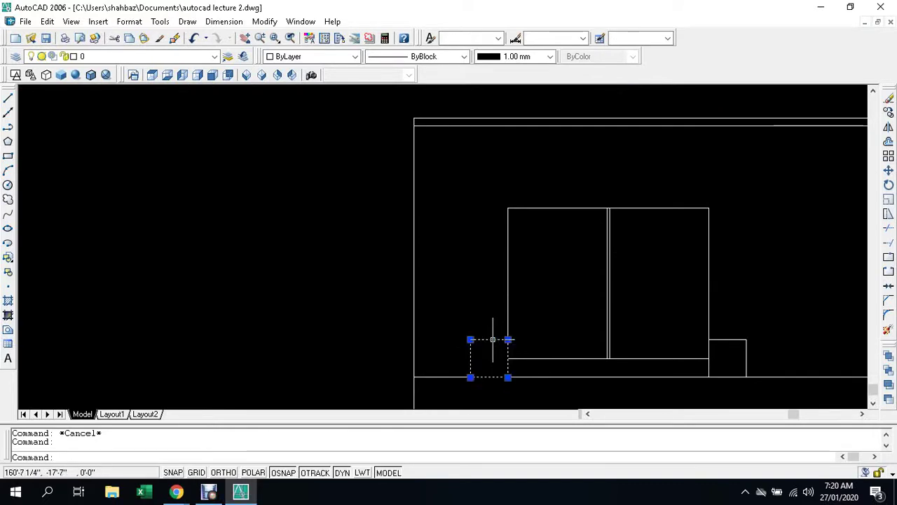
key(Delete)
click(725, 338)
key(Delete)
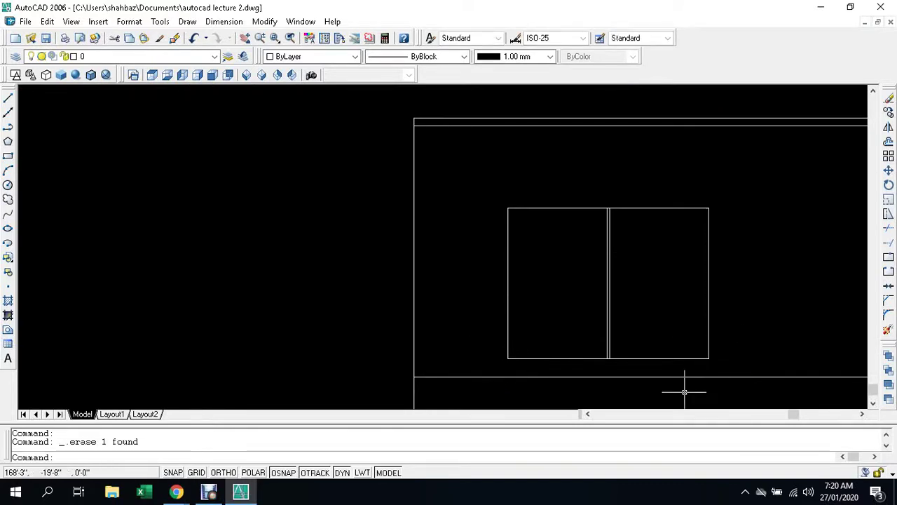
key(Escape)
key(Escape)
With Ortho on, drop vertical lines from both corners of the first garage column past the elevation
text(L)
key(Return)
scroll(682, 390, down, 2)
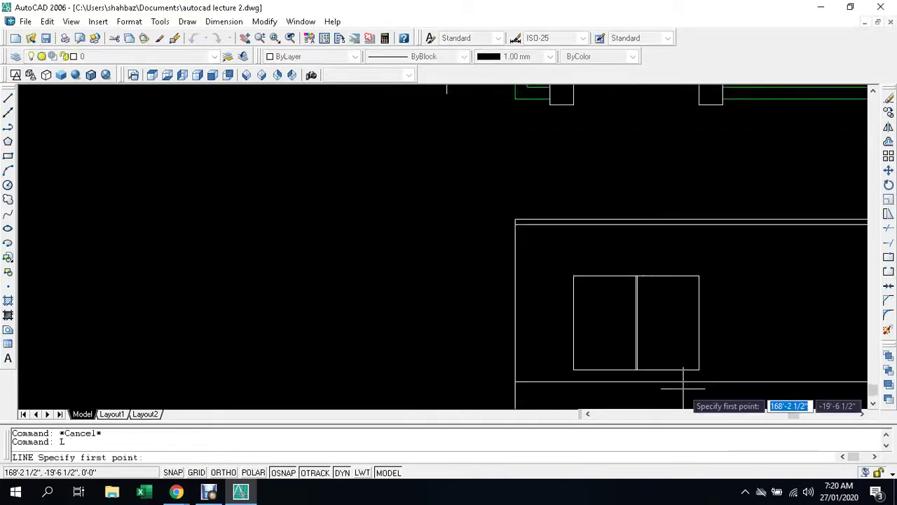
scroll(595, 218, down, 1)
scroll(597, 210, up, 1)
click(599, 203)
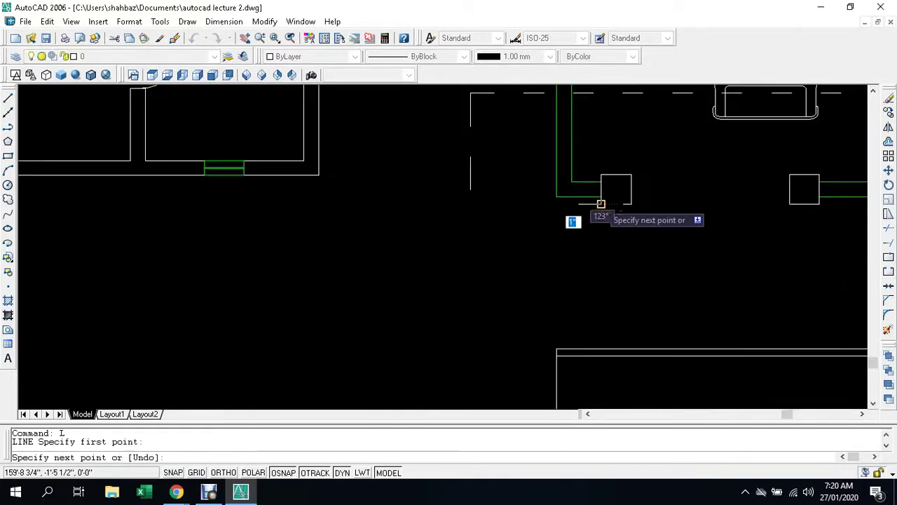
scroll(598, 203, down, 2)
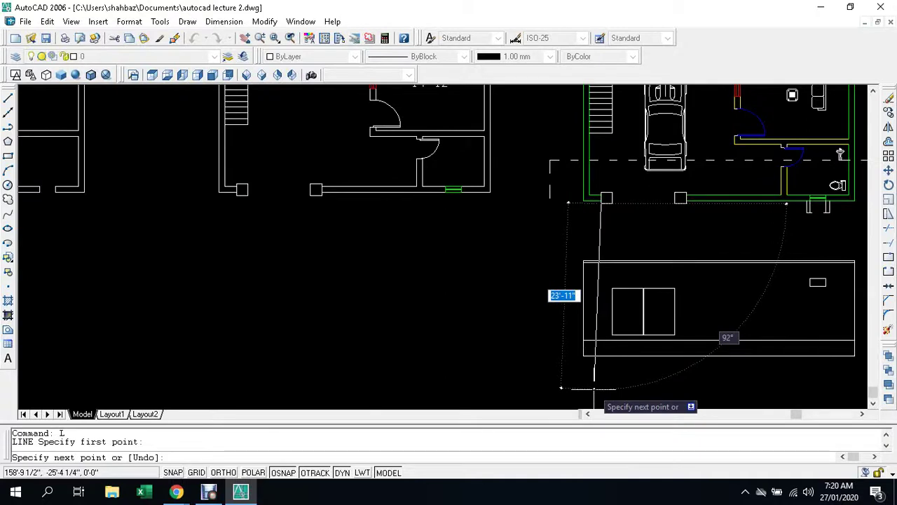
key(F8)
click(594, 388)
key(Escape)
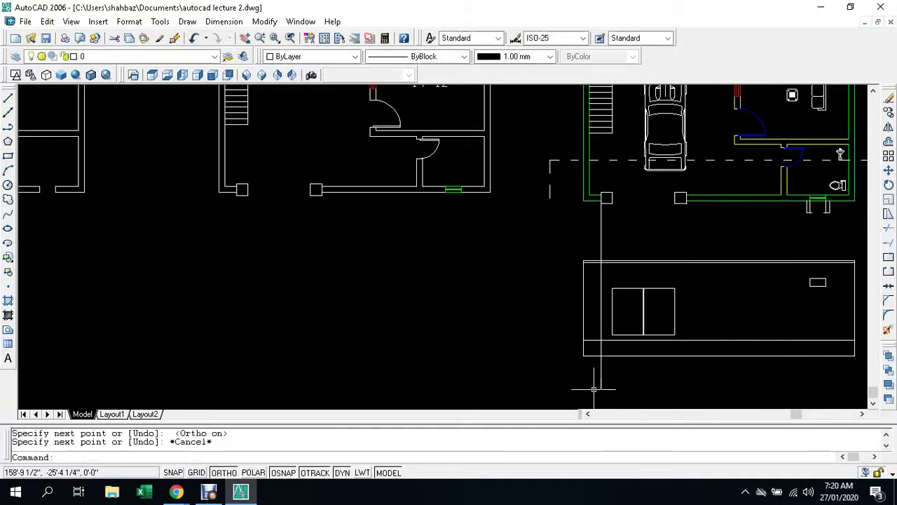
text(L)
key(Return)
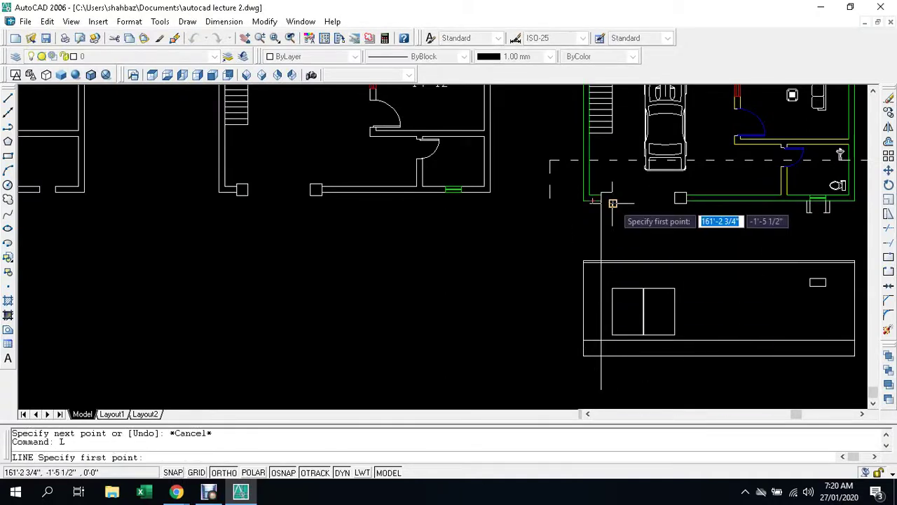
click(607, 203)
click(607, 385)
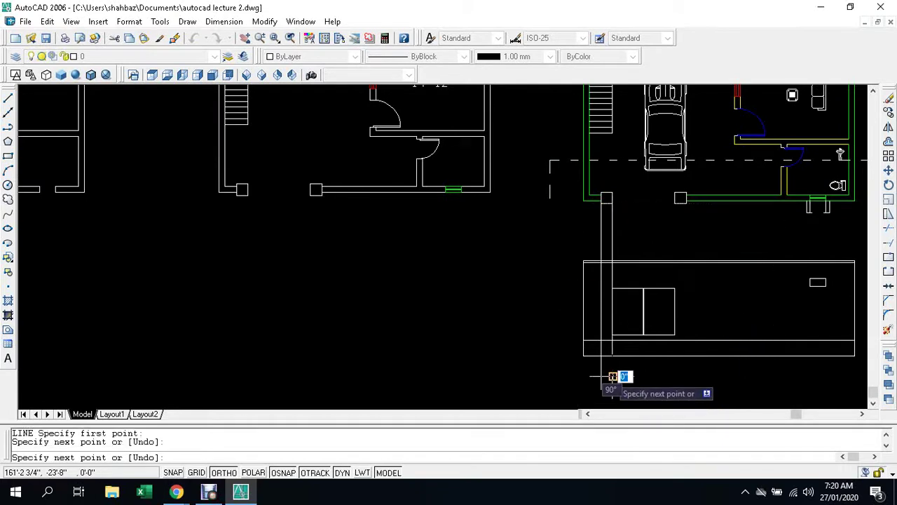
key(Escape)
key(Escape)
Drop vertical guide lines from the second column's corners down through the elevation
text(L)
key(Return)
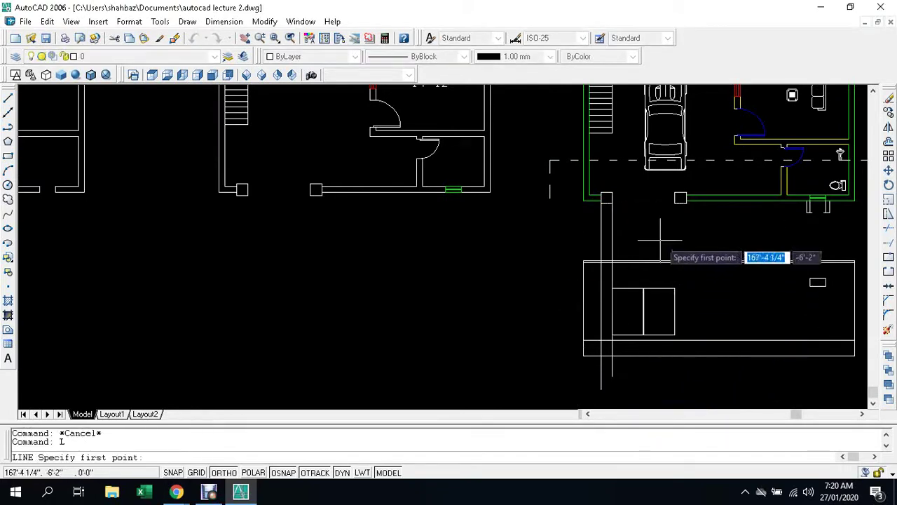
click(674, 198)
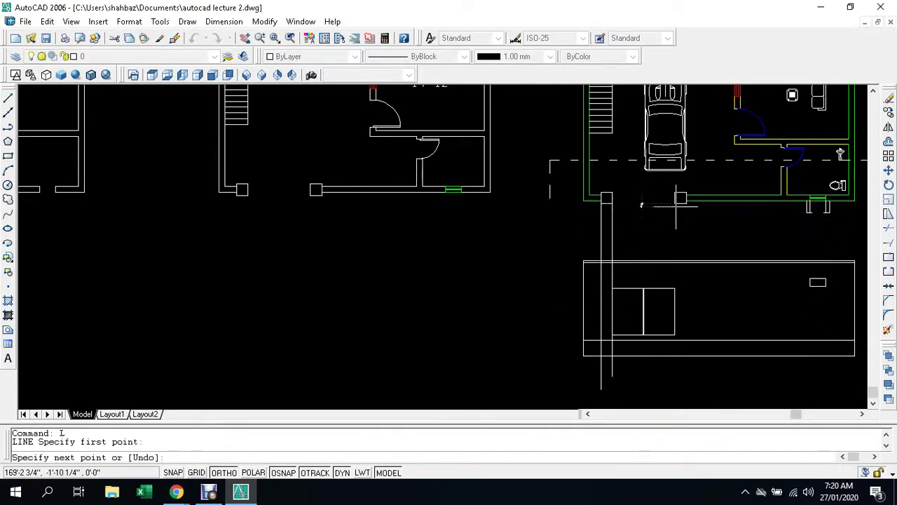
key(Escape)
key(Escape)
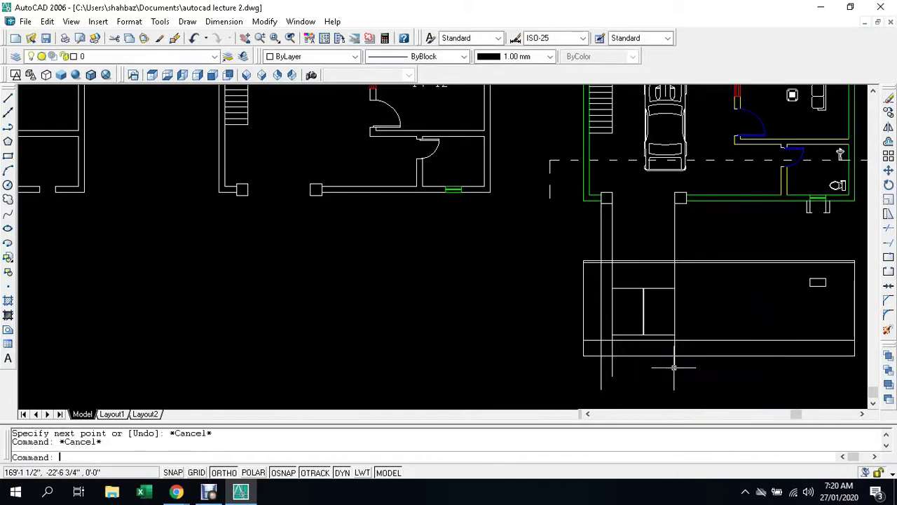
text(L)
key(Return)
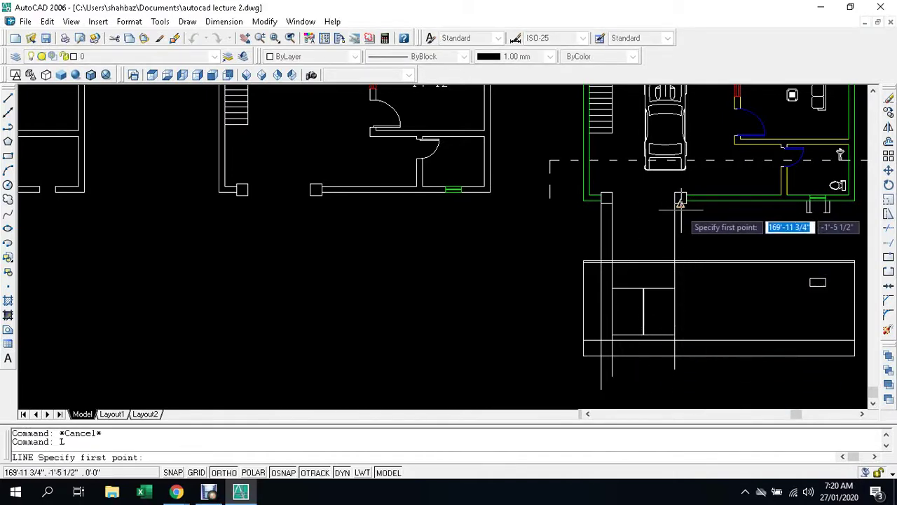
click(685, 204)
click(685, 379)
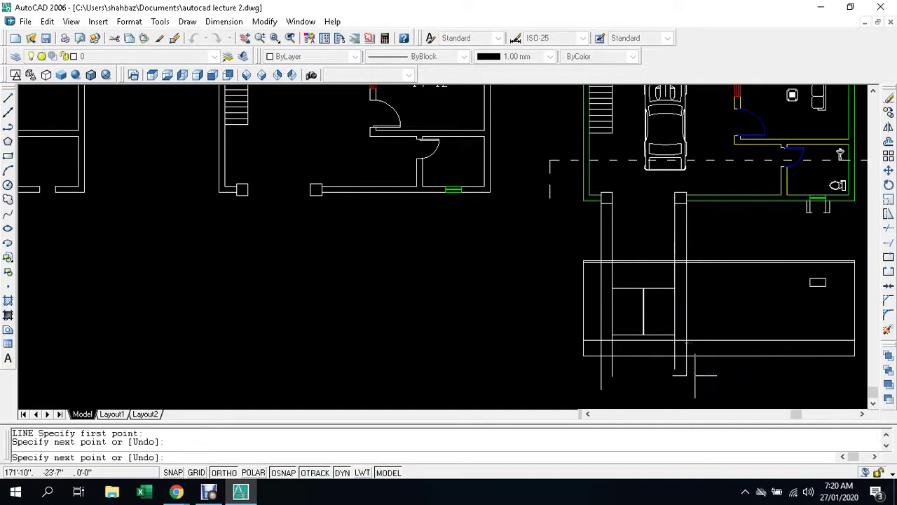
key(Escape)
key(Escape)
scroll(609, 358, up, 3)
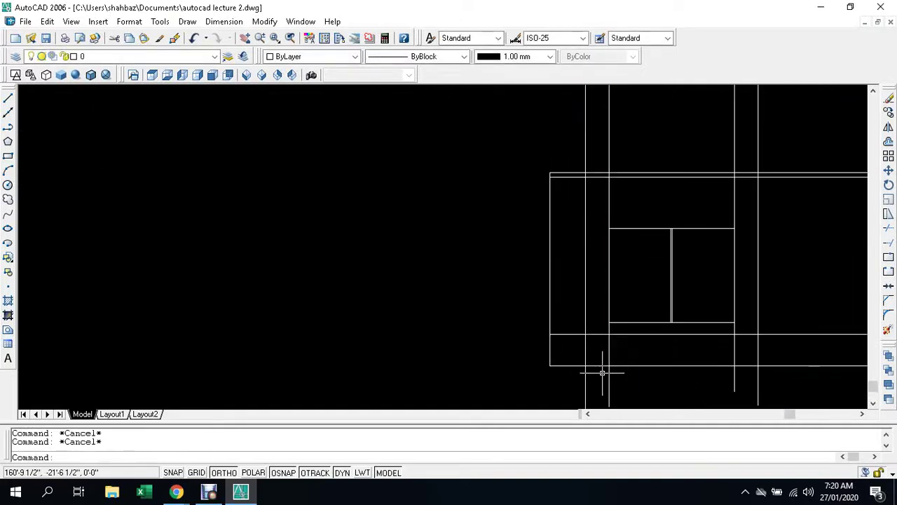
Try drawing a 6' line from the left guide-line crossing, cancelling each attempt
text(L)
key(Return)
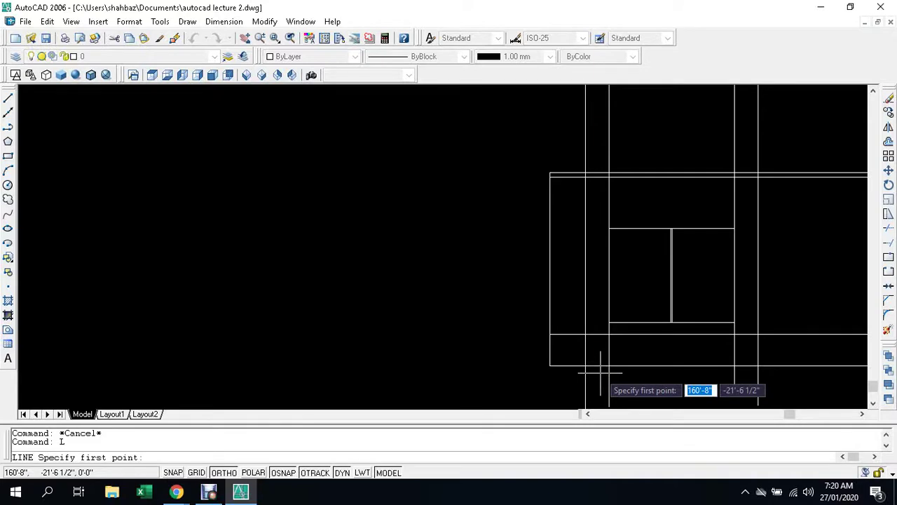
text(6')
key(Return)
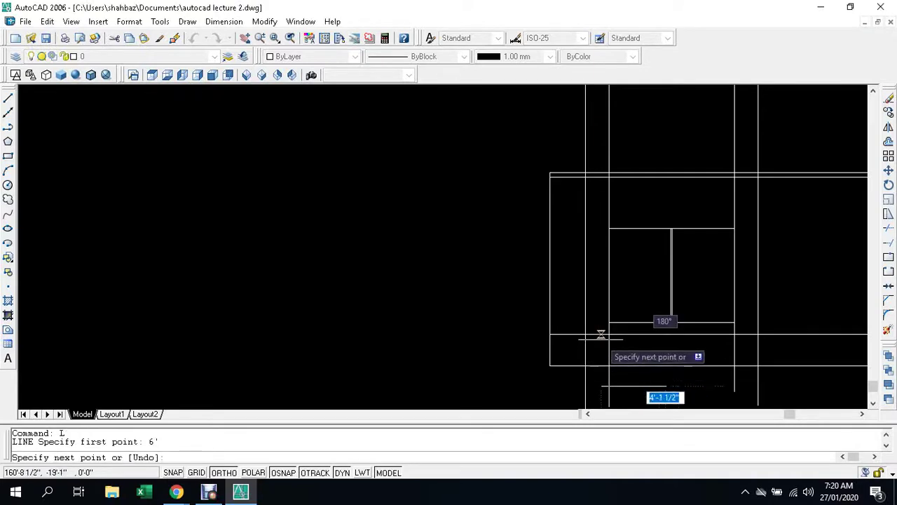
key(Escape)
text(L)
key(Return)
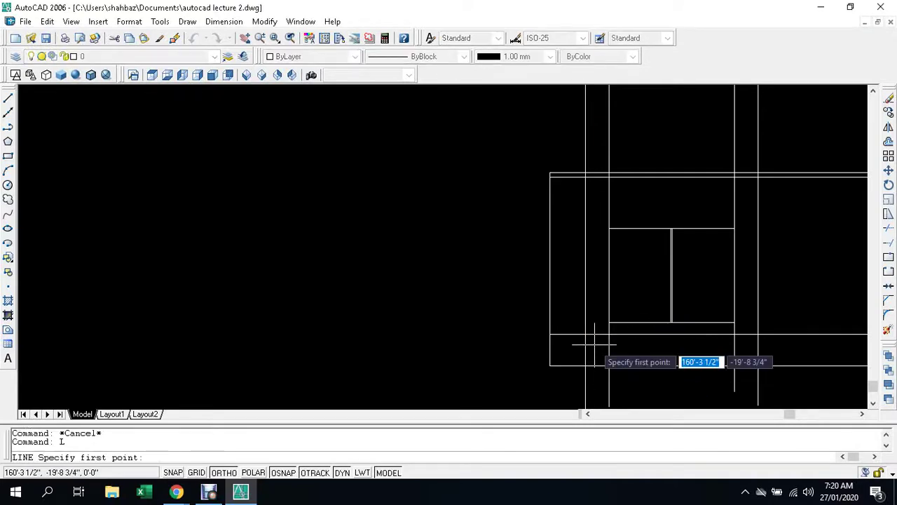
click(609, 334)
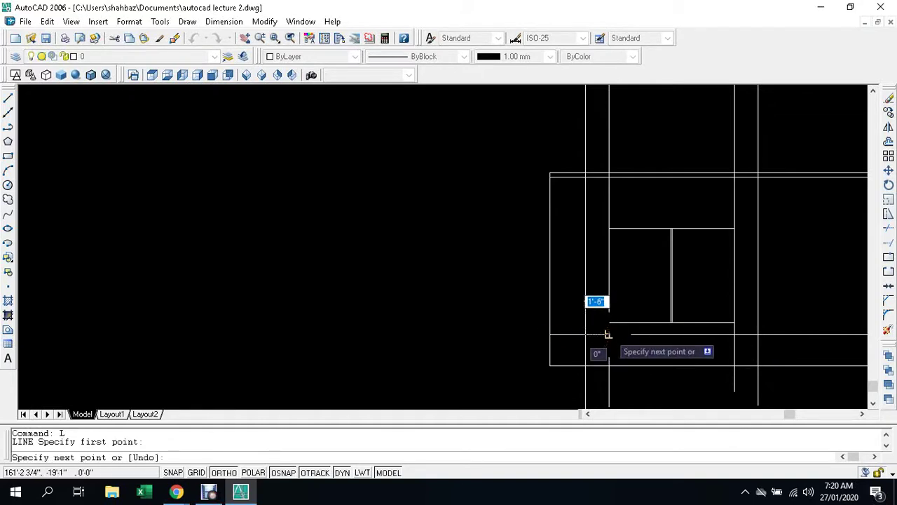
key(Escape)
Try a line at the right guide-line crossing, then start Offset instead
text(L)
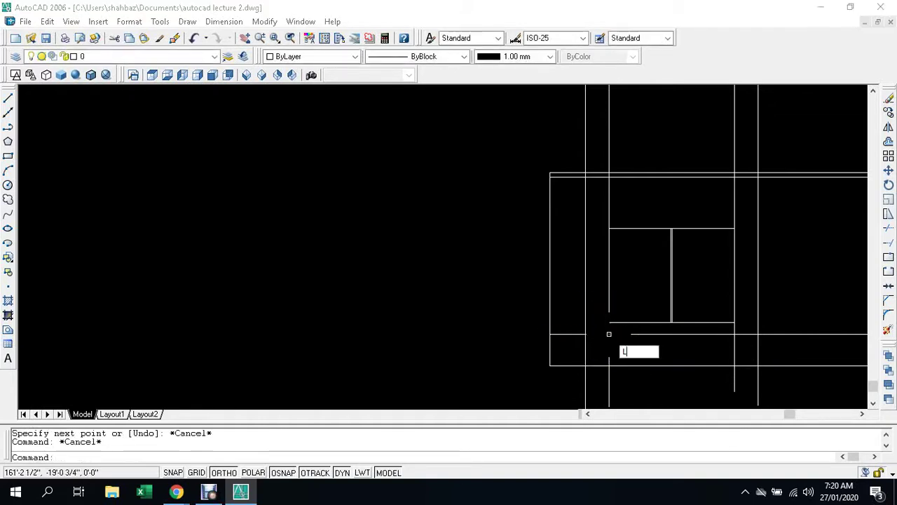
key(Return)
click(735, 334)
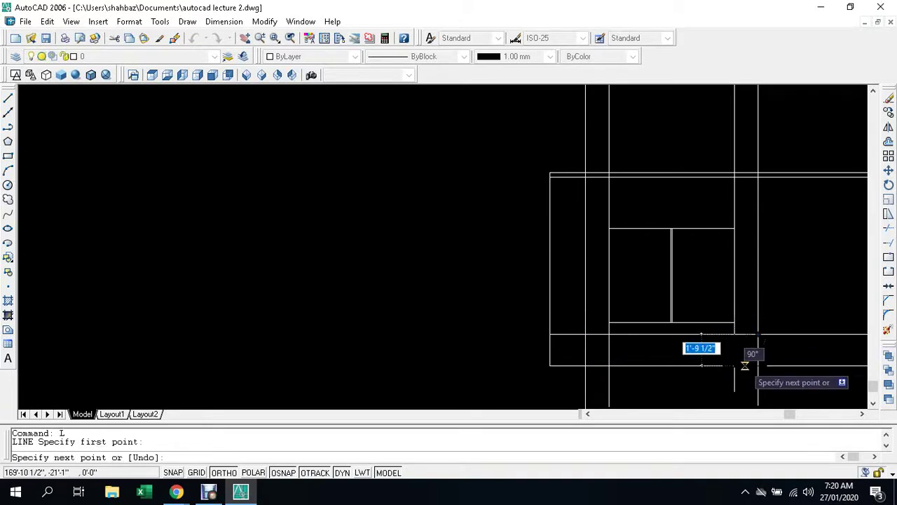
key(Escape)
key(Escape)
text(o)
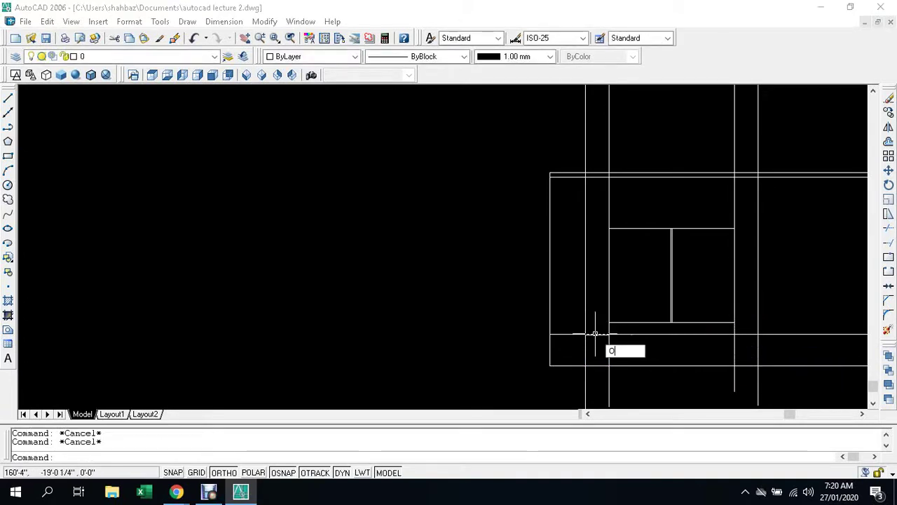
key(Return)
Offset the short segment 6' upward, then undo the copy
text(6)
key(Return)
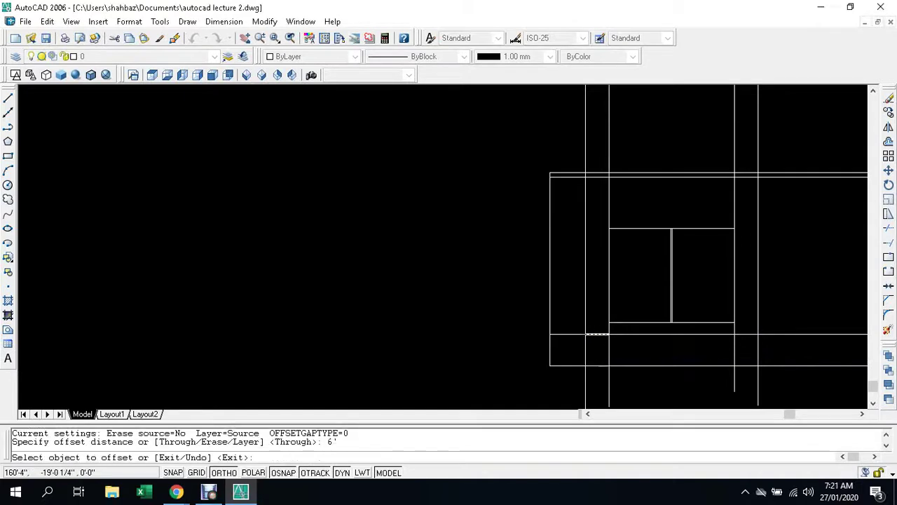
click(595, 335)
click(624, 249)
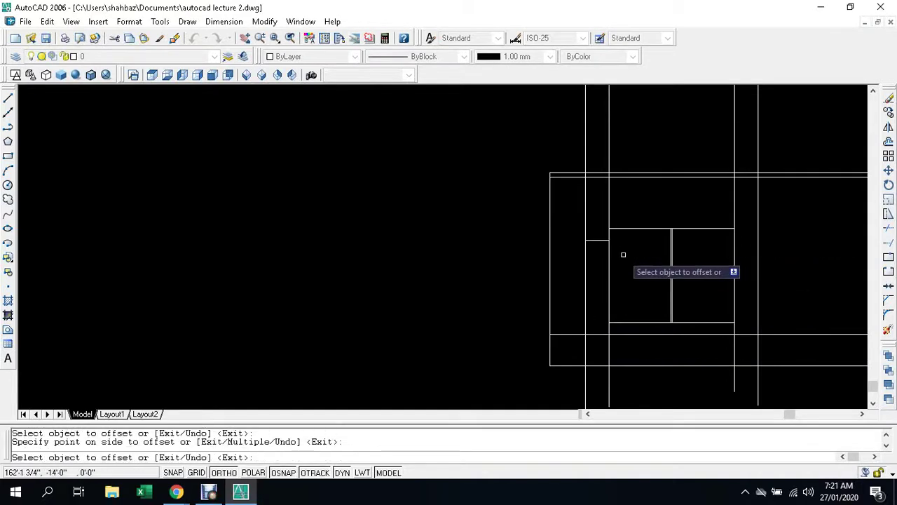
key(ctrl+z)
key(Escape)
key(Escape)
key(Escape)
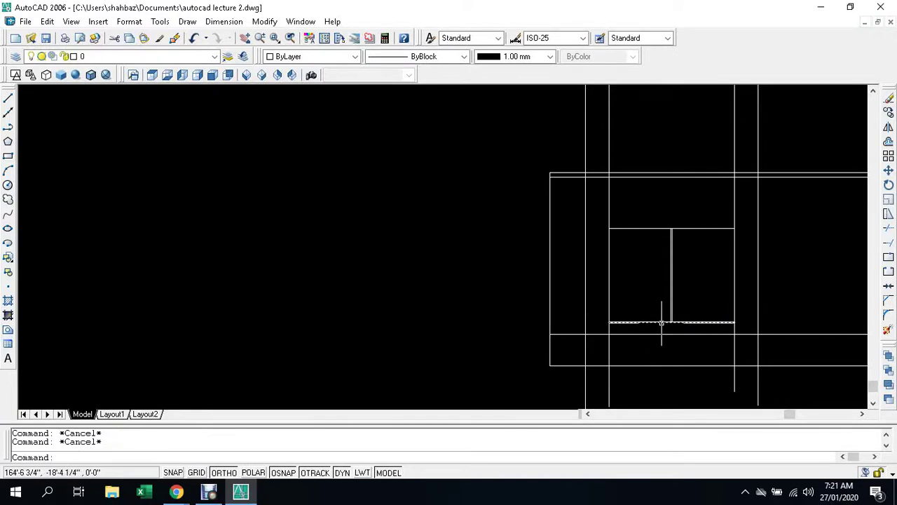
Offset the basin box edge 7' to make a parallel line above it
scroll(661, 323, down, 2)
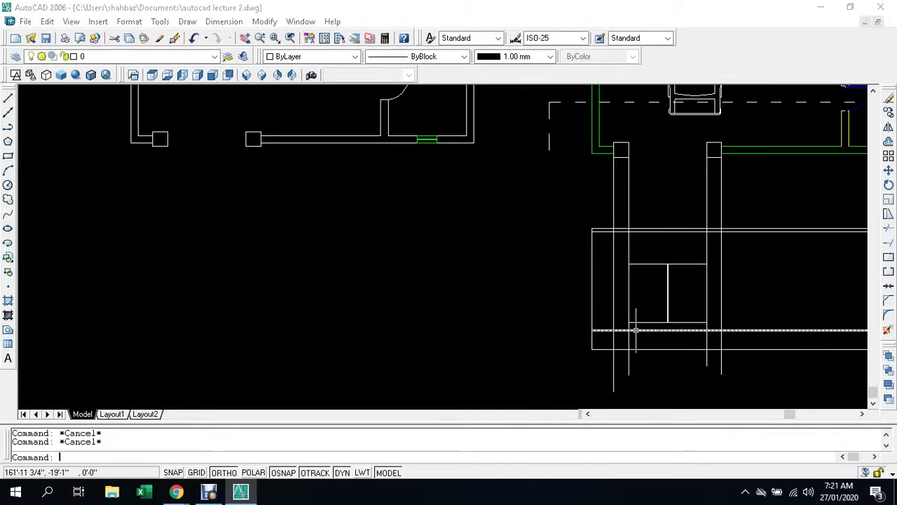
text(o)
key(Return)
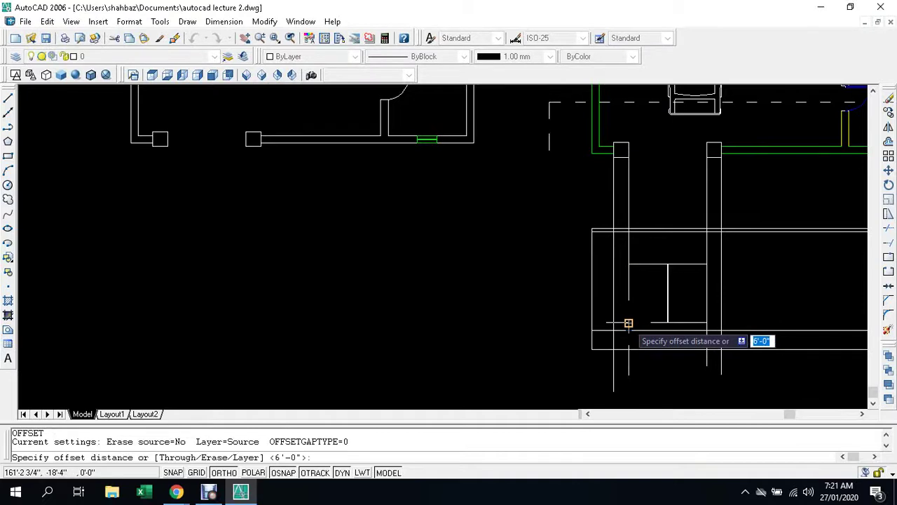
text(7')
key(Return)
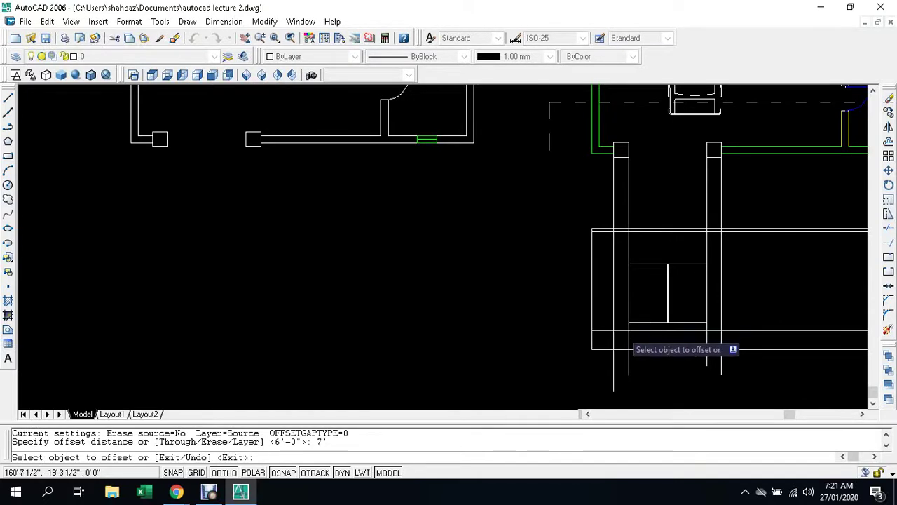
click(622, 331)
click(625, 283)
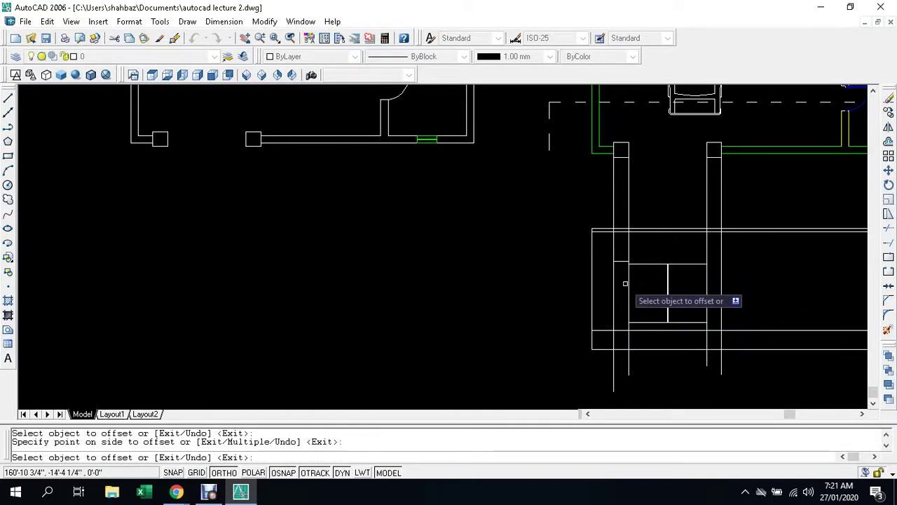
key(Escape)
Clear any leftover command and start TR (Trim)
scroll(624, 304, up, 1)
scroll(642, 328, up, 1)
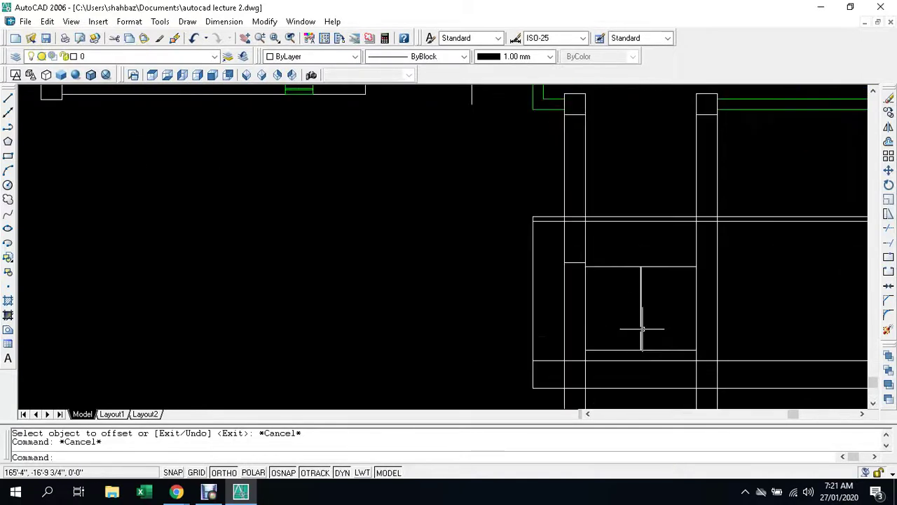
scroll(642, 328, down, 2)
key(Escape)
scroll(675, 361, up, 3)
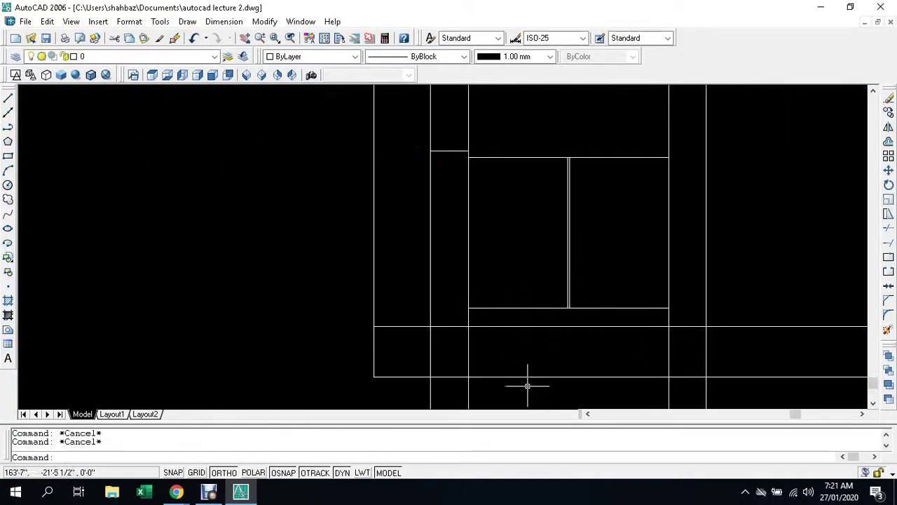
text(tr)
key(Return)
key(Return)
Trim the vertical stubs below the rectangle and inside the bottom counter strip
scroll(535, 358, down, 3)
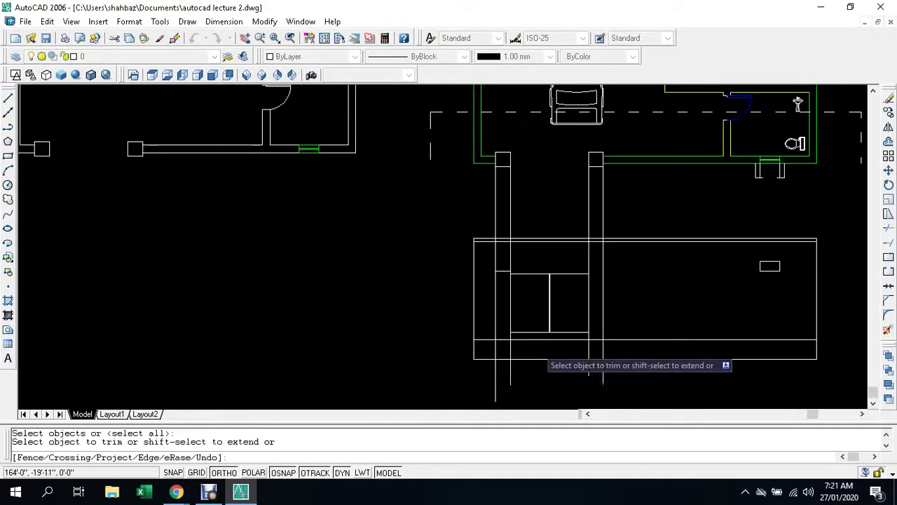
click(528, 372)
click(483, 392)
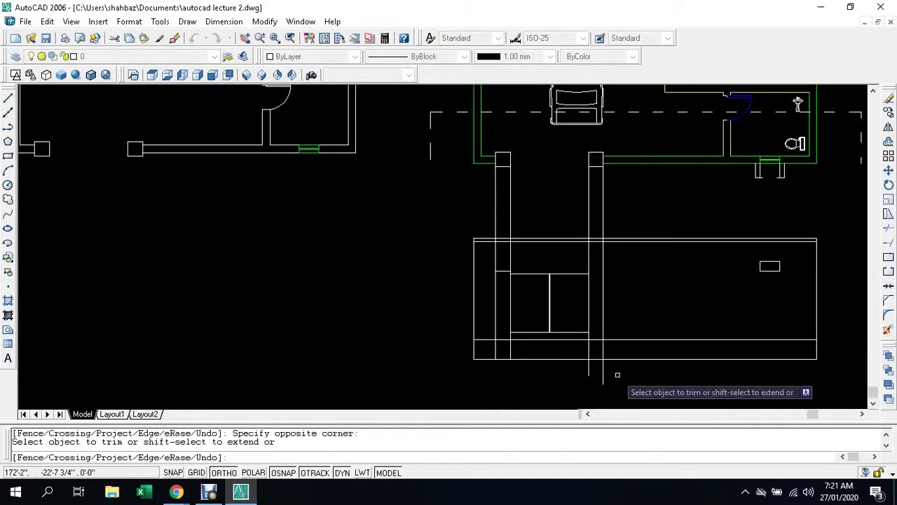
click(616, 371)
click(563, 378)
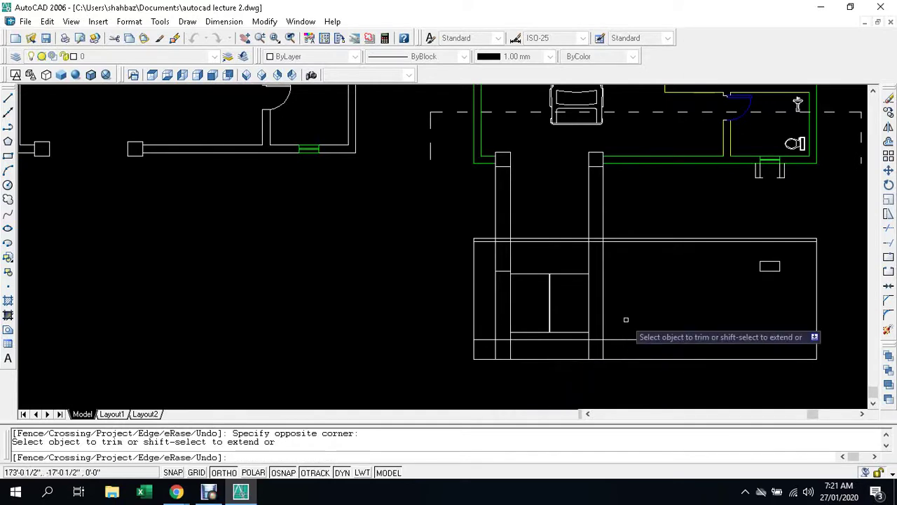
click(606, 348)
click(539, 353)
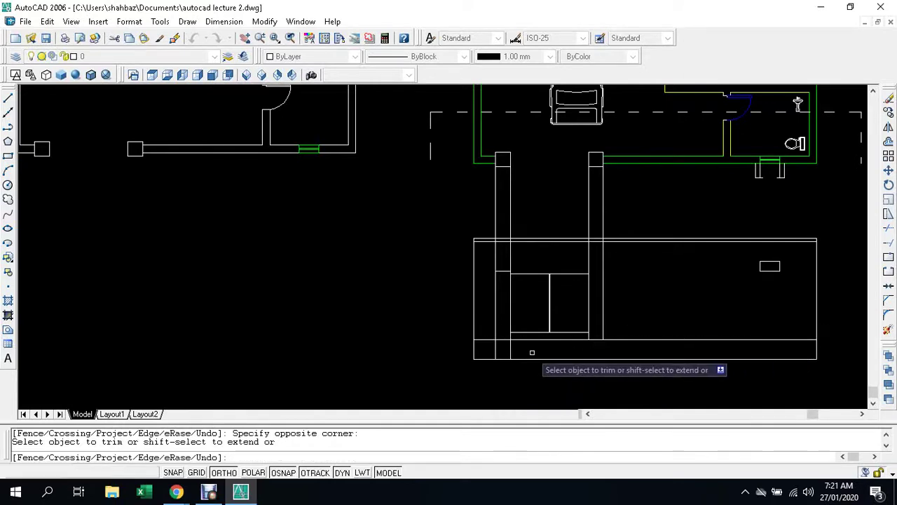
click(521, 353)
click(484, 355)
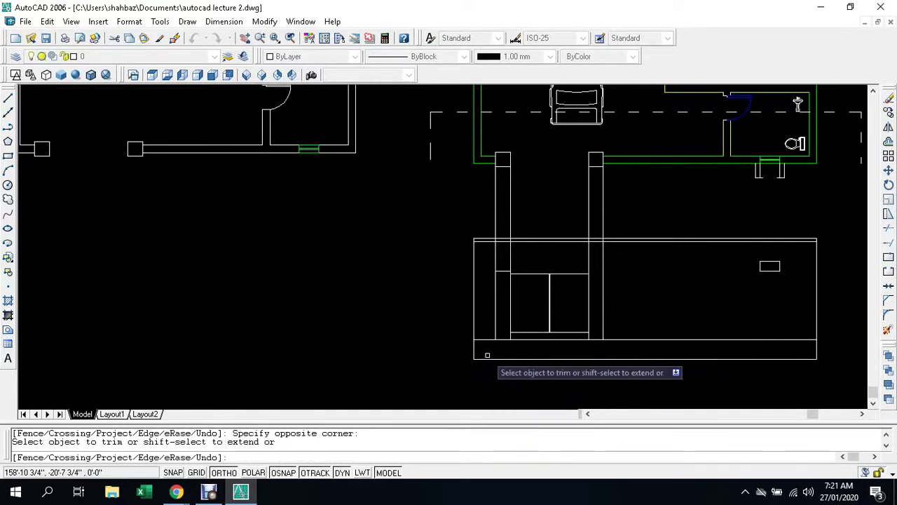
key(Escape)
Trim the line pieces inside the two-basin box and the right-hand vertical pieces
scroll(511, 263, up, 3)
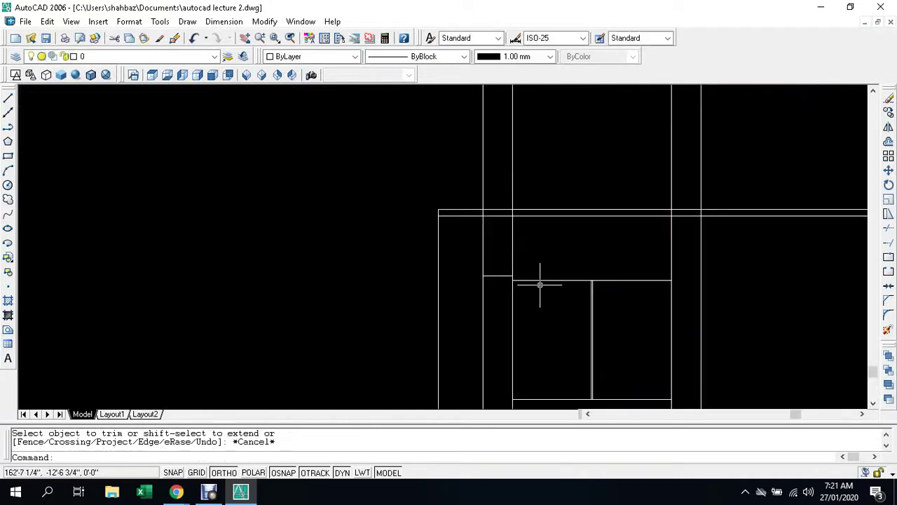
scroll(542, 280, down, 2)
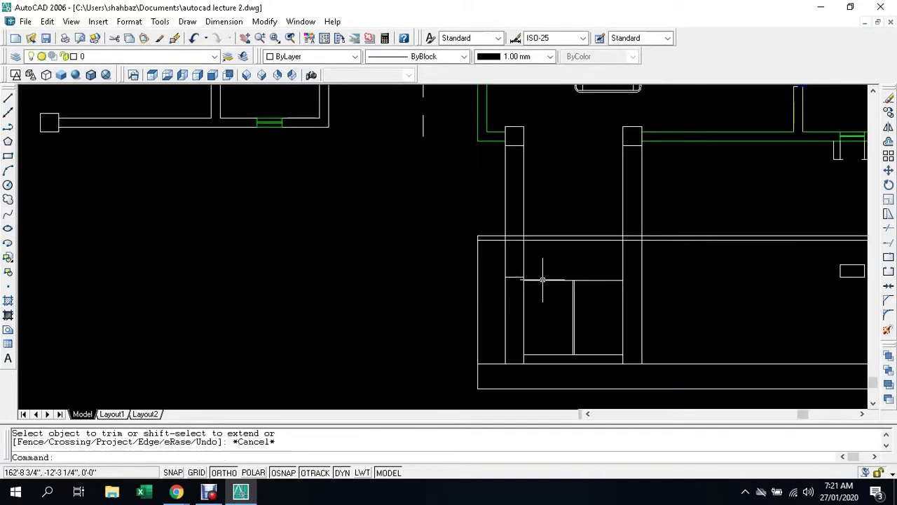
key(Escape)
key(Escape)
scroll(510, 279, up, 3)
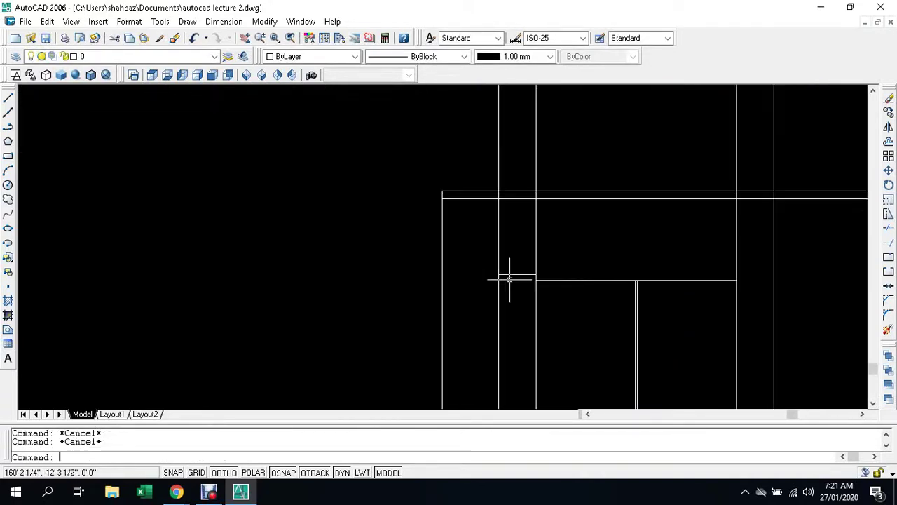
text(TR)
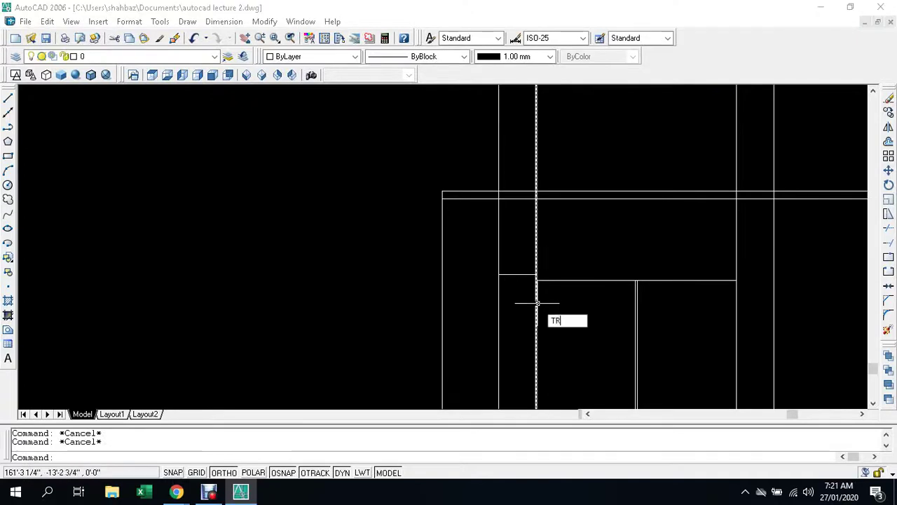
key(Return)
key(Return)
click(551, 246)
click(480, 258)
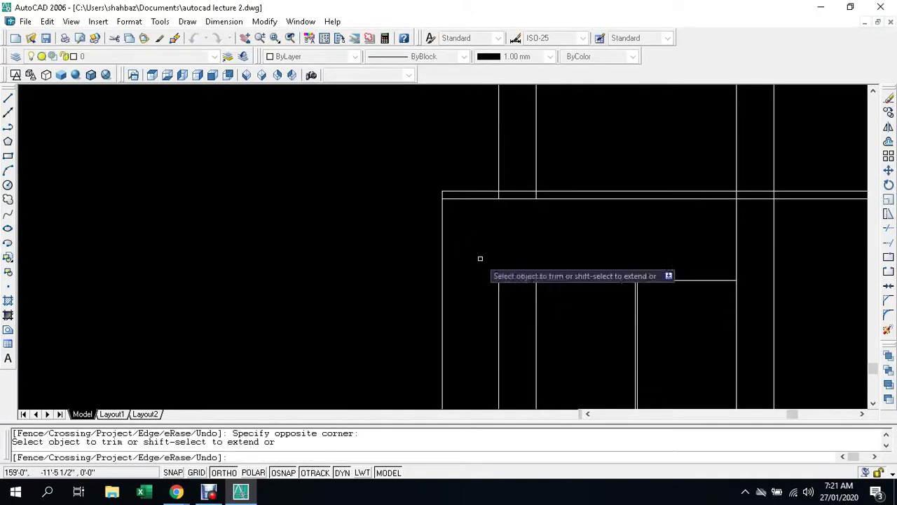
click(792, 232)
click(719, 256)
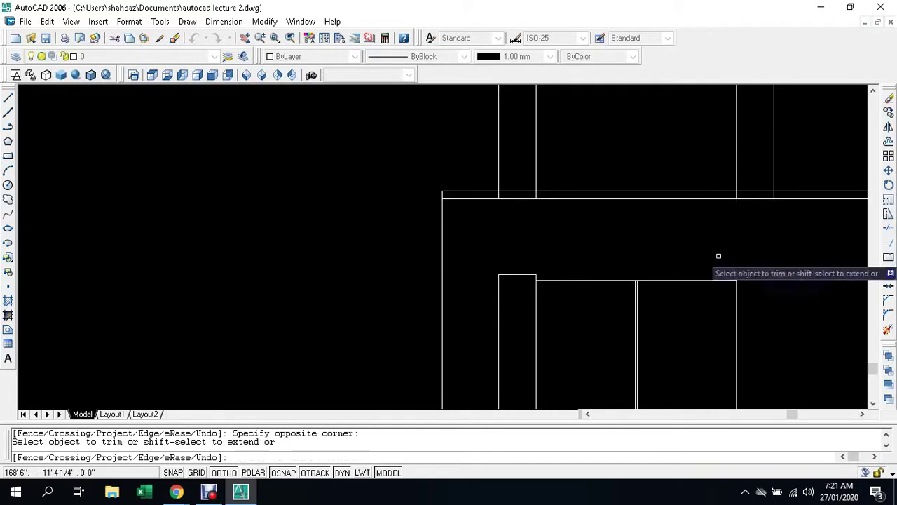
key(Escape)
key(Escape)
key(Escape)
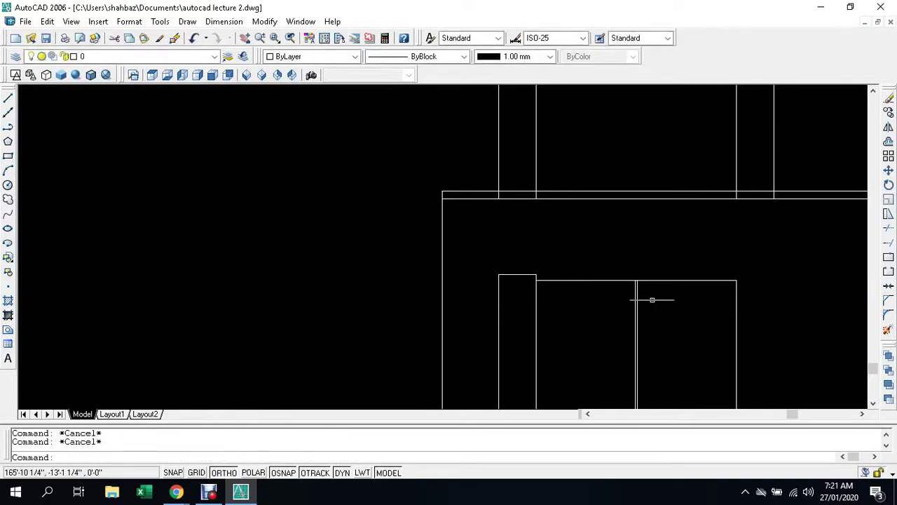
From the box corner, draw stepped line segments of lengths 3, 3, 2, 3 and 3
text(L)
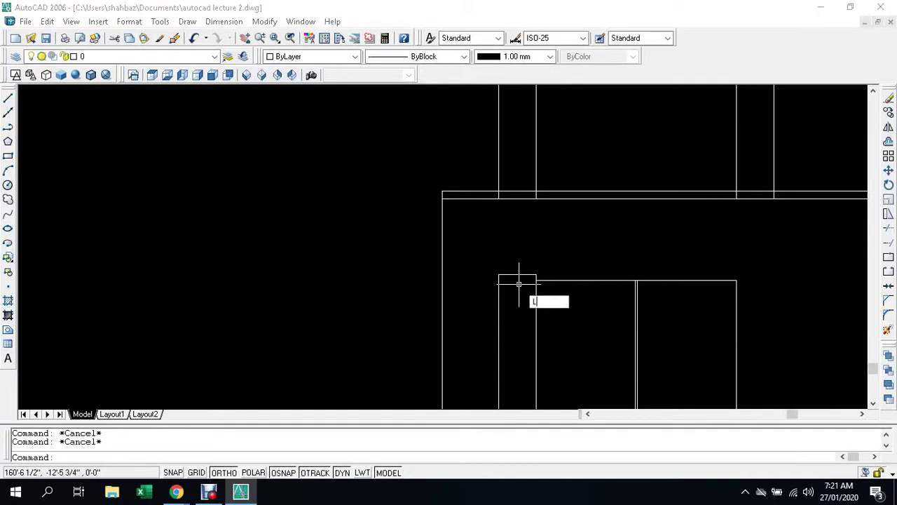
key(Return)
click(498, 274)
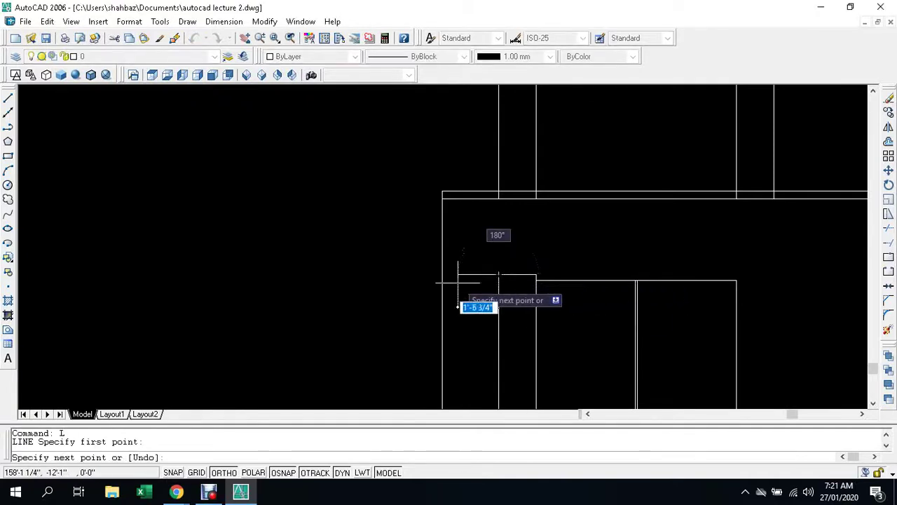
text(3)
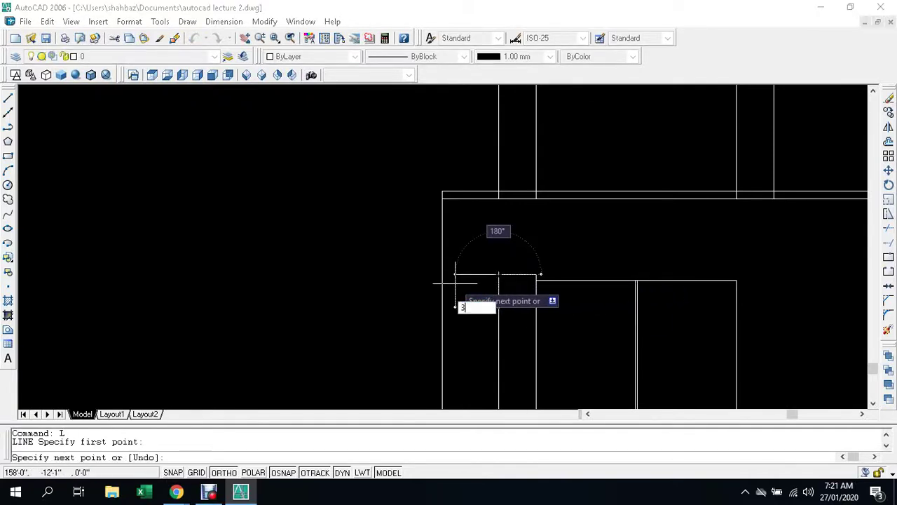
key(Return)
text(3)
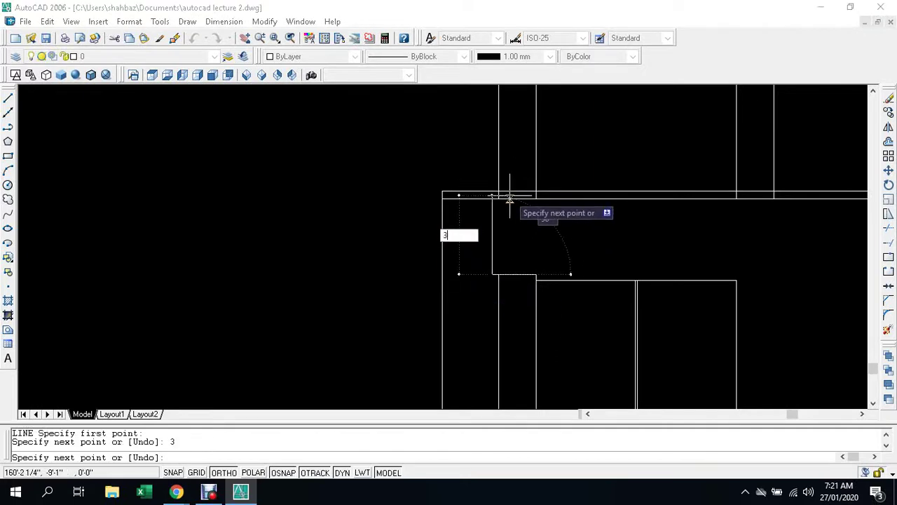
key(Return)
text(2)
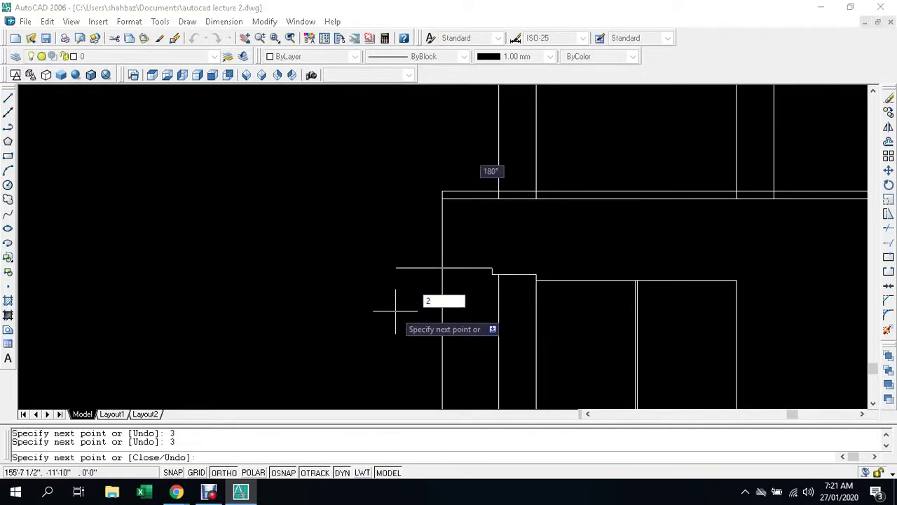
key(Return)
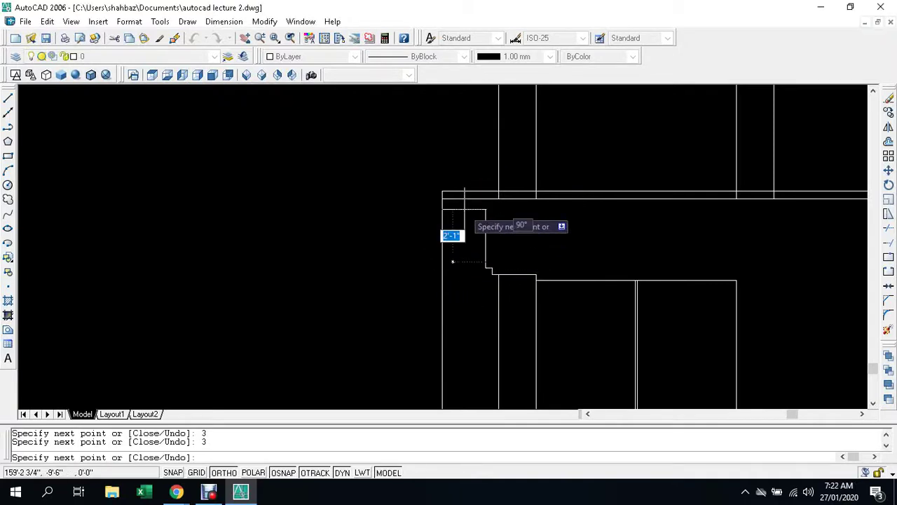
text(3)
key(Return)
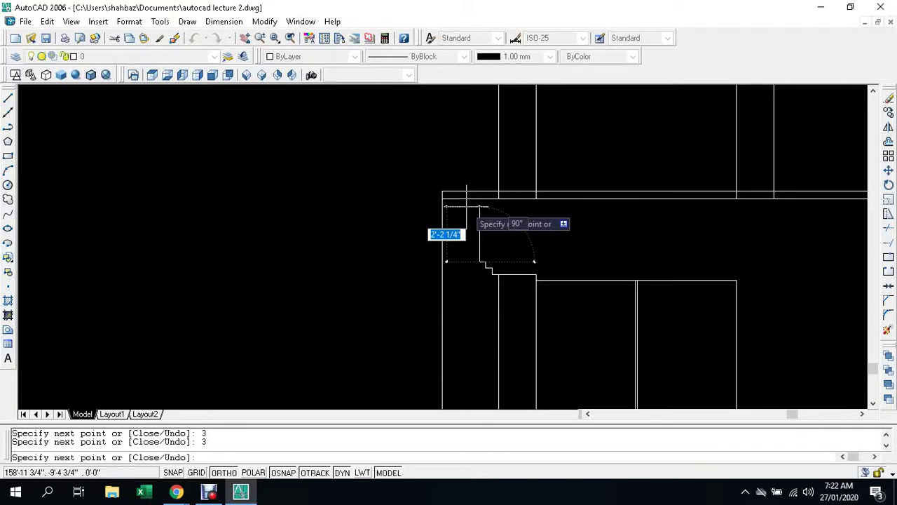
text(3)
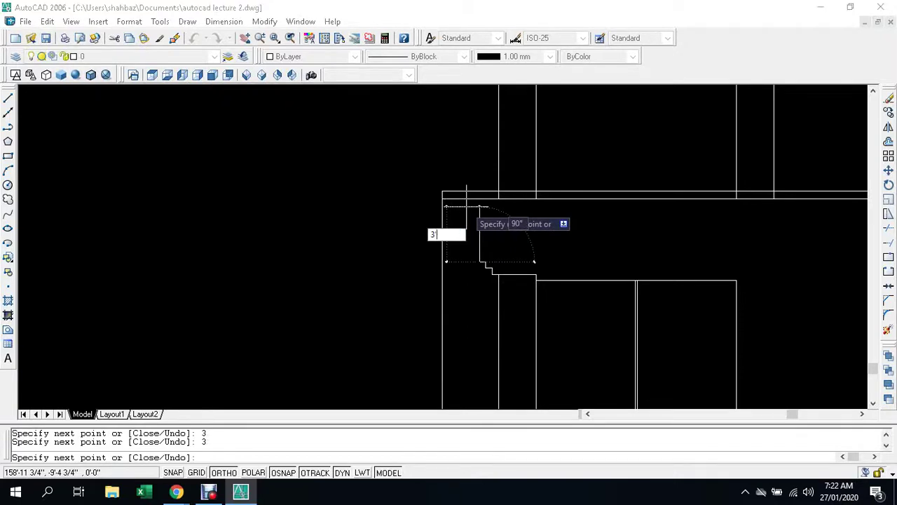
key(Return)
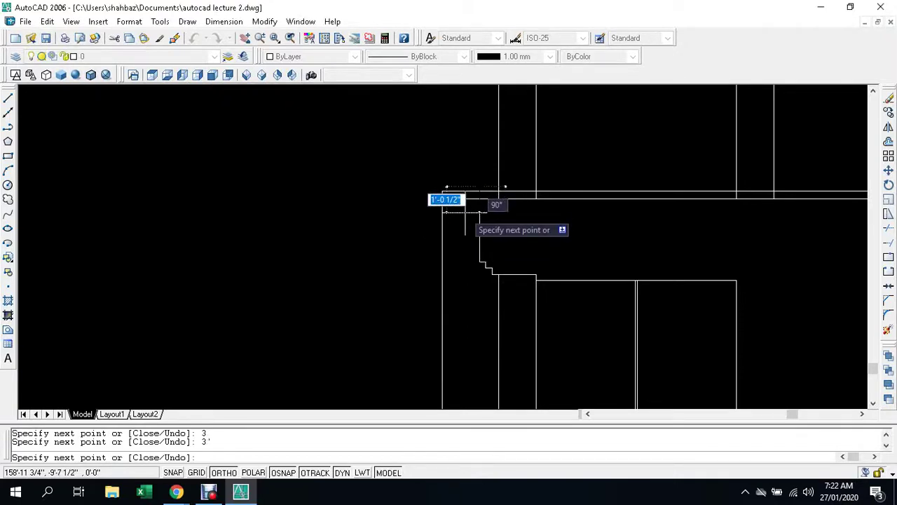
key(Escape)
key(Escape)
key(Escape)
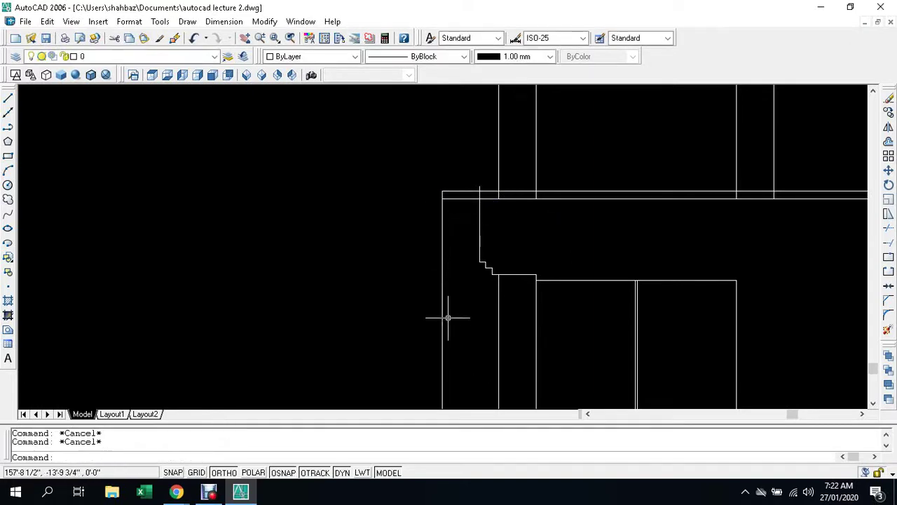
Erase the leftover vertical line and draw a 3-unit line from the column's top corner
scroll(473, 256, up, 3)
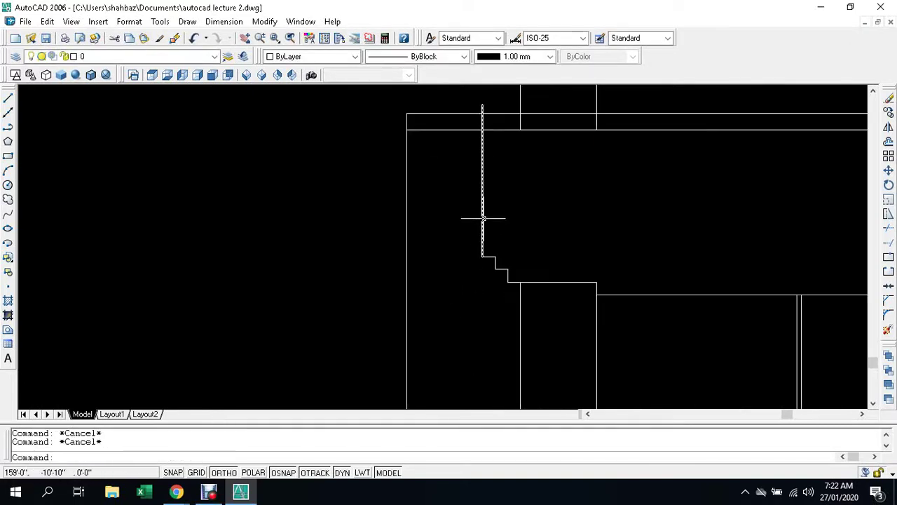
click(482, 217)
key(Delete)
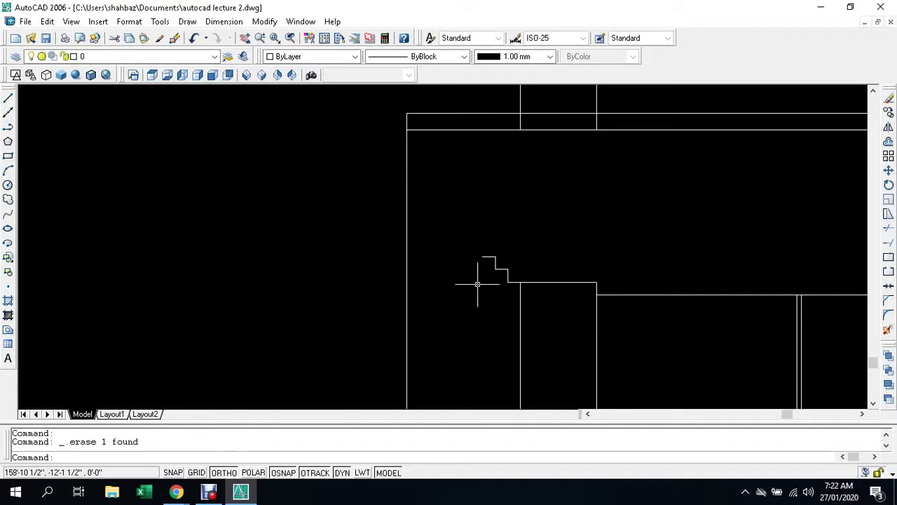
text(l)
key(Return)
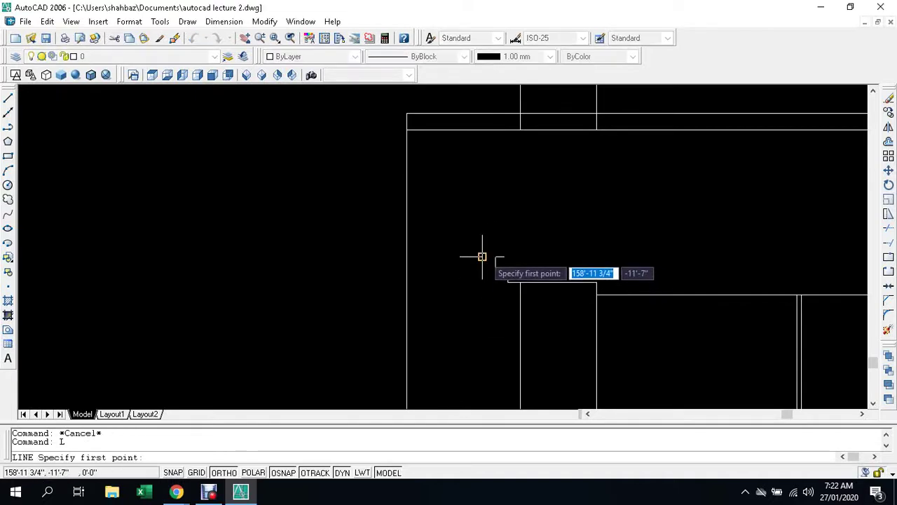
click(482, 256)
text(3)
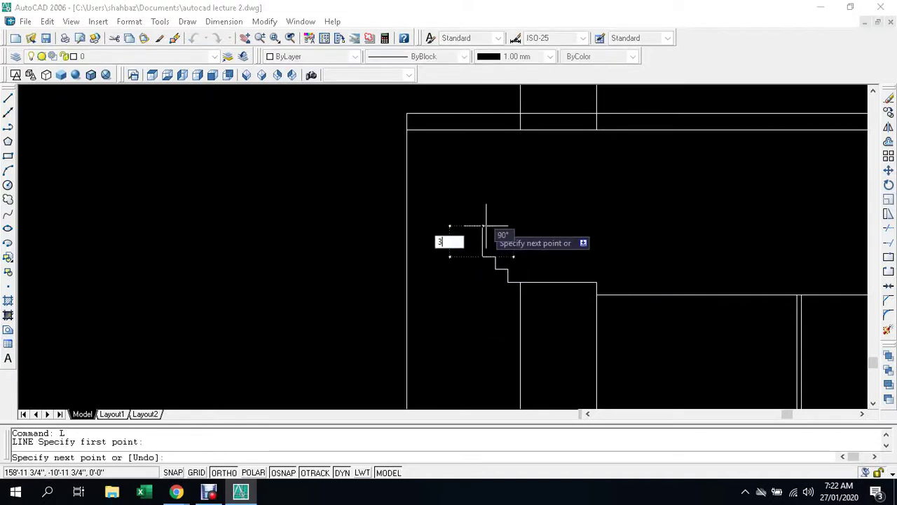
key(Return)
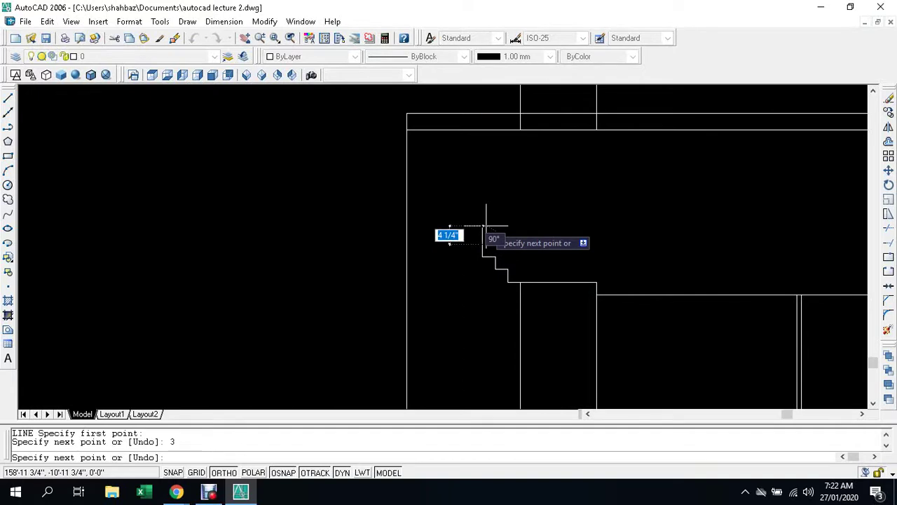
key(Escape)
key(Escape)
key(Escape)
Begin mirroring the stepped profile, then abandon that first attempt
text(mi)
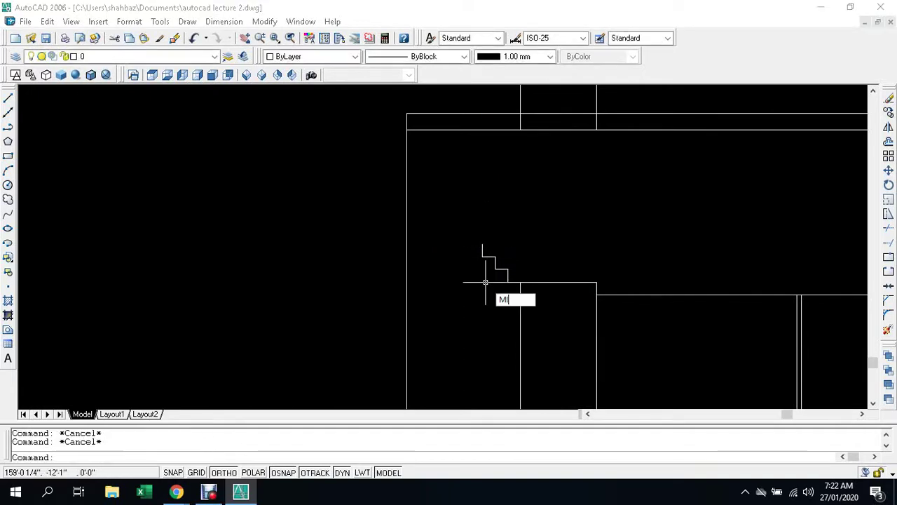
key(Return)
click(508, 219)
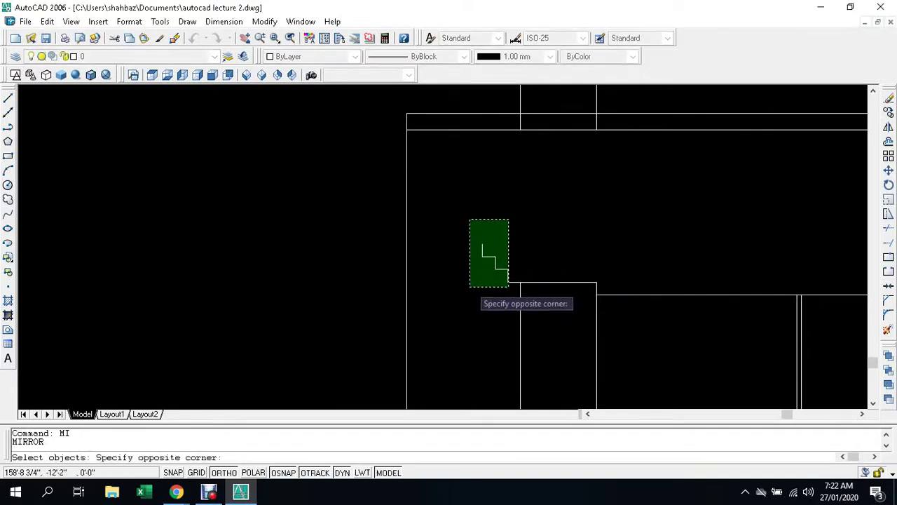
click(476, 281)
key(Return)
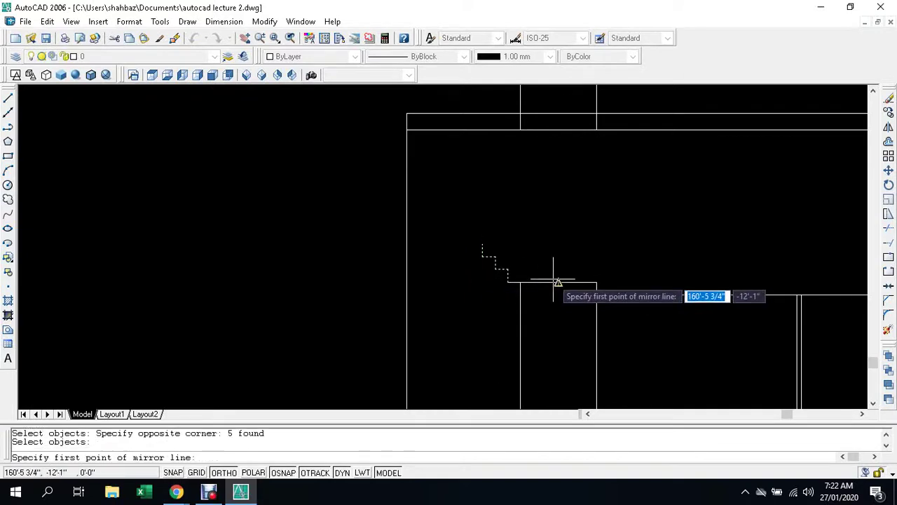
click(559, 283)
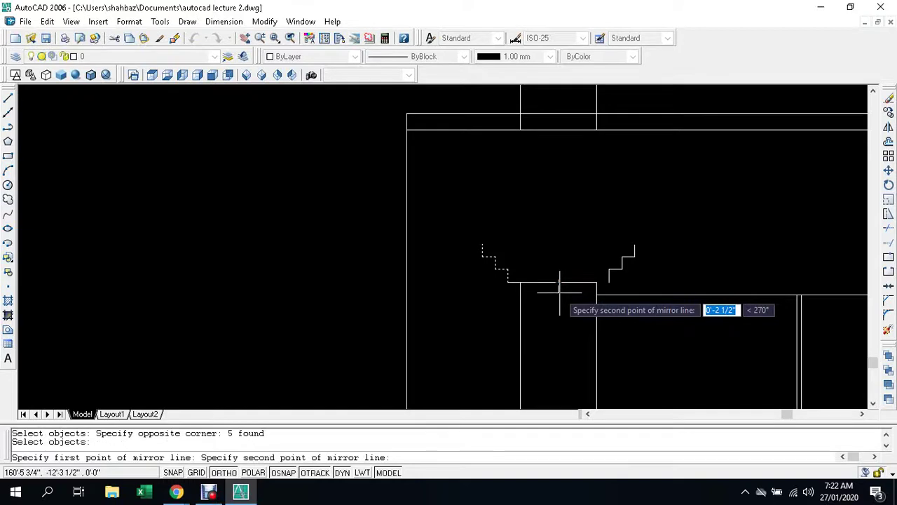
key(Escape)
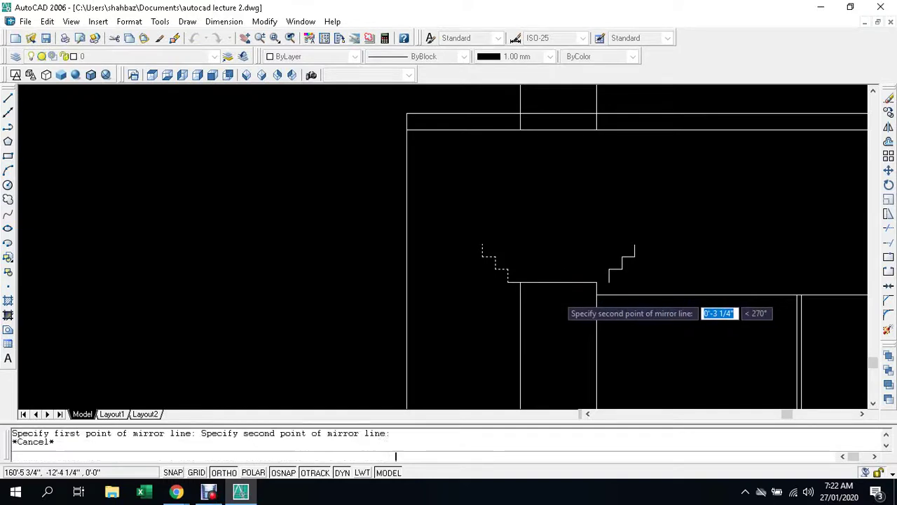
key(Escape)
Mirror the stepped profile about the vertical column centre, keeping the original
text(MI)
key(Return)
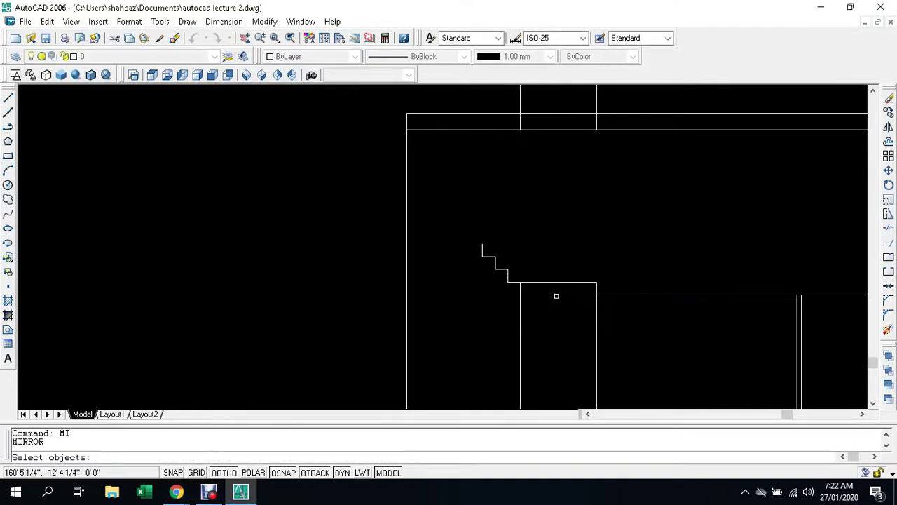
click(501, 237)
click(515, 312)
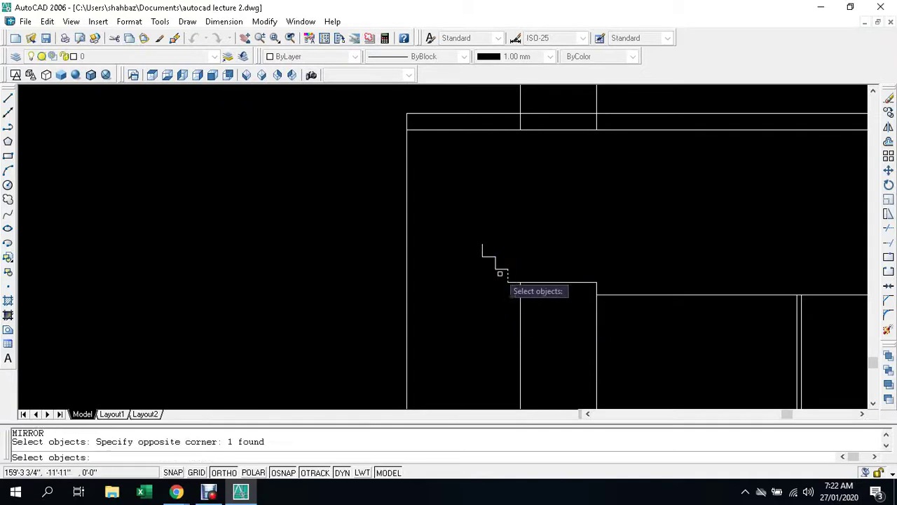
click(496, 238)
click(467, 286)
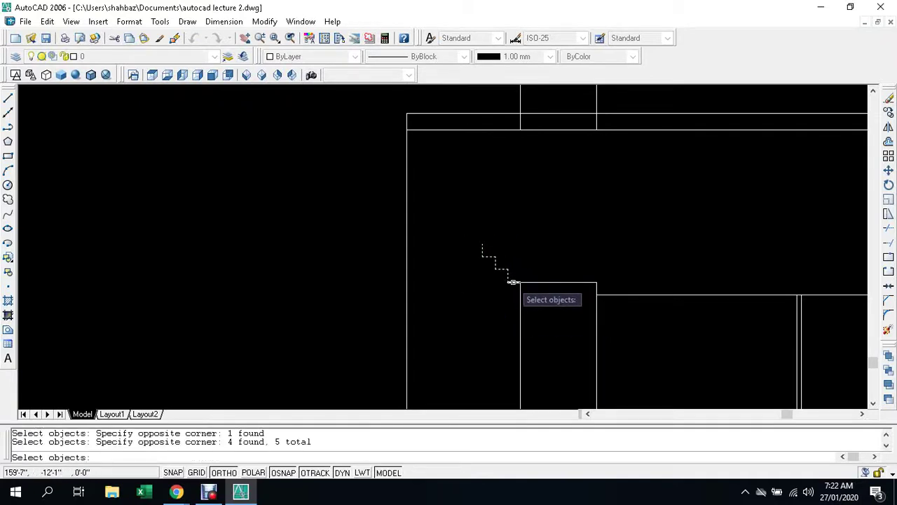
click(514, 282)
key(Return)
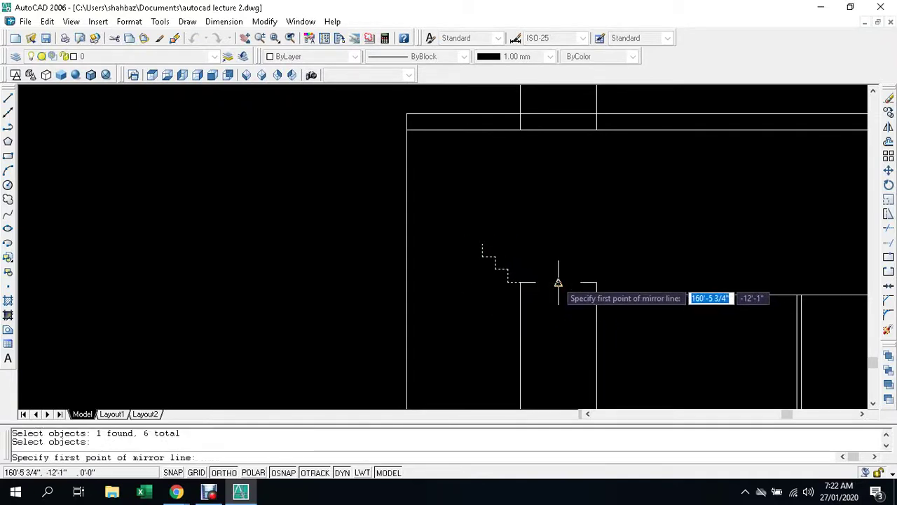
click(559, 283)
click(570, 353)
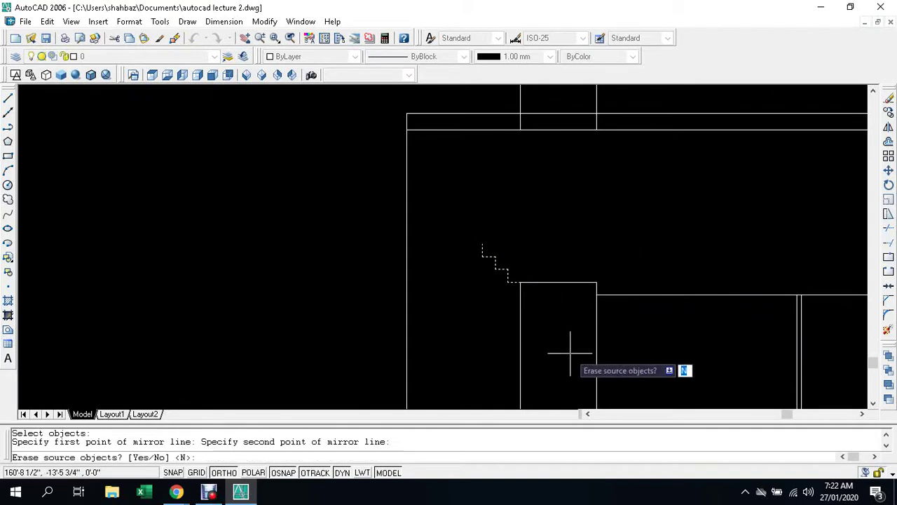
right_click(569, 354)
click(586, 363)
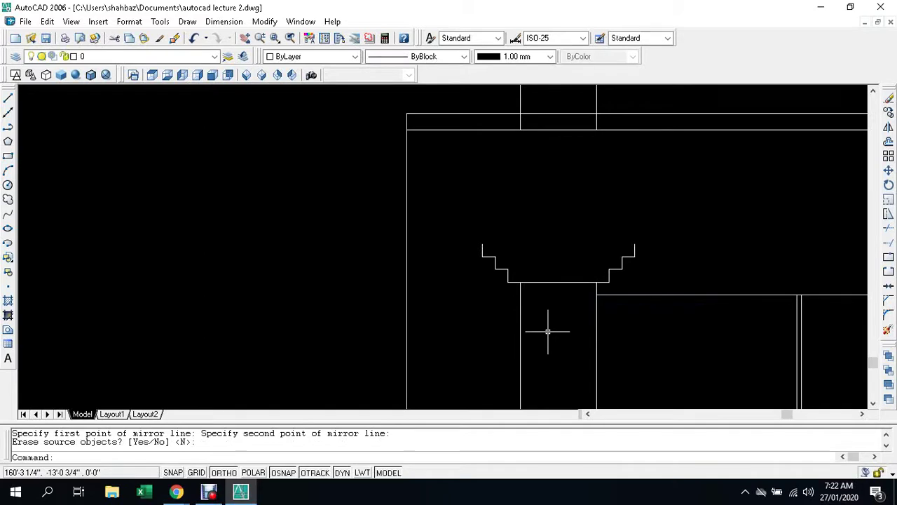
key(Escape)
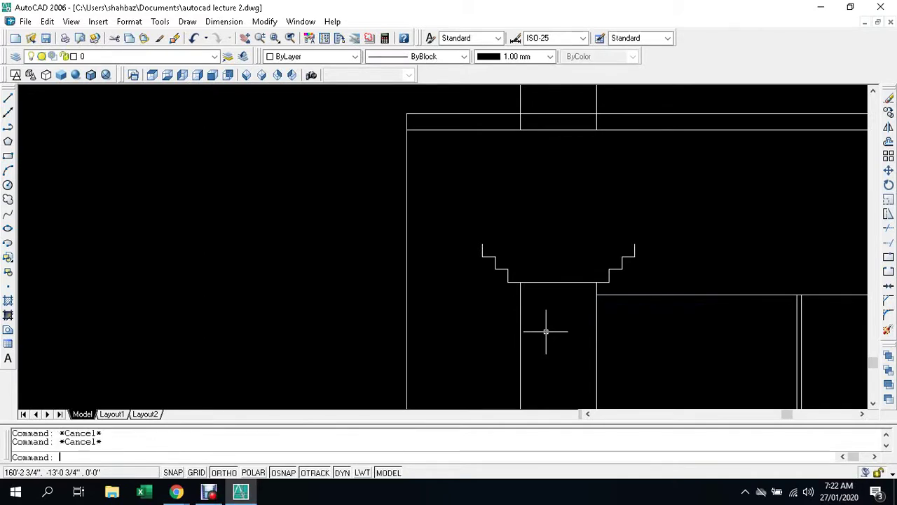
Draw a top line joining the tops of the right and left profiles
text(L)
key(Return)
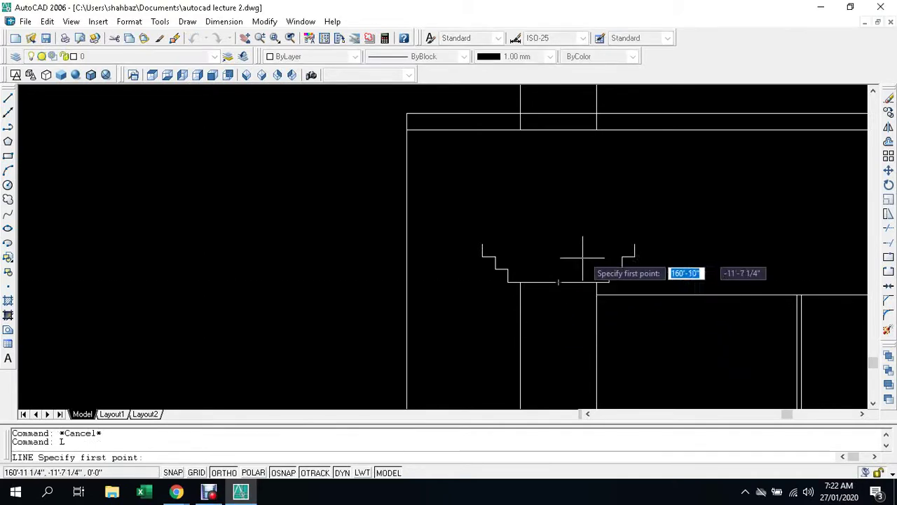
click(634, 245)
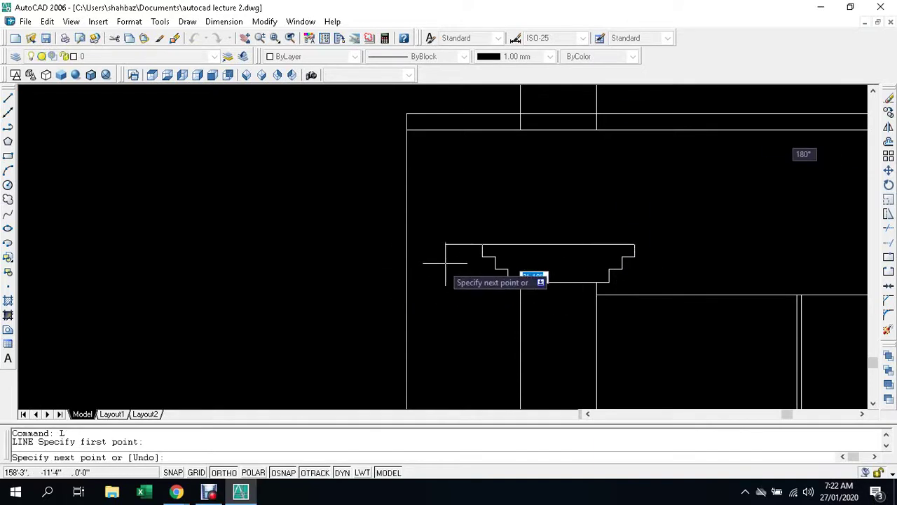
click(483, 244)
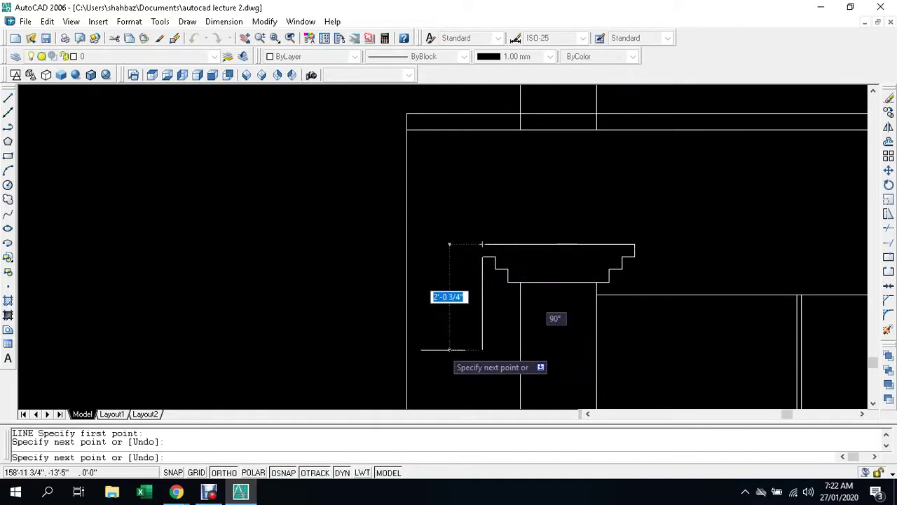
key(Escape)
scroll(428, 349, down, 4)
Draw two side-by-side vertical lines from the room's top edge down to the floor line
scroll(465, 311, down, 2)
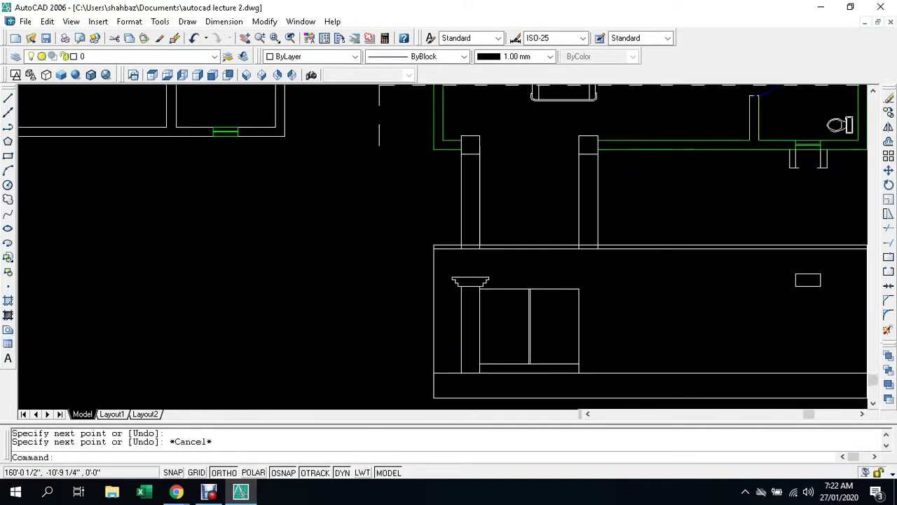
key(Escape)
key(Escape)
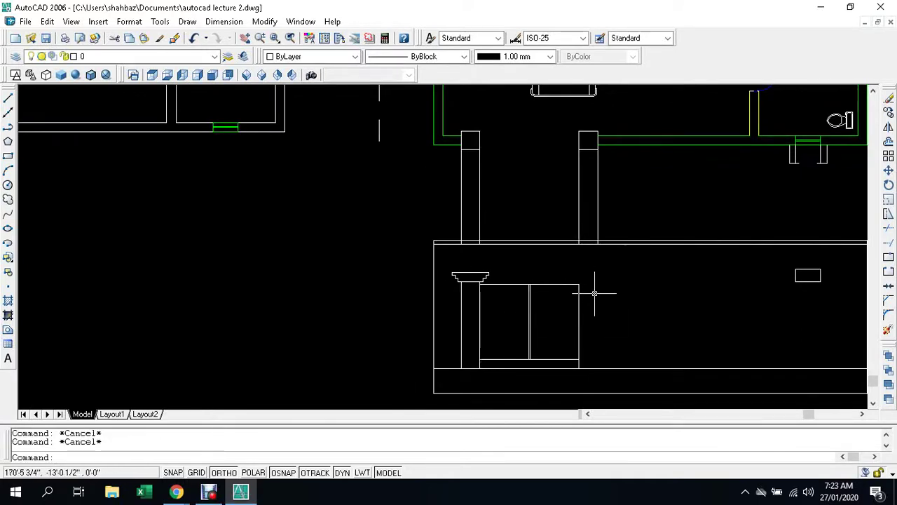
text(l)
key(Return)
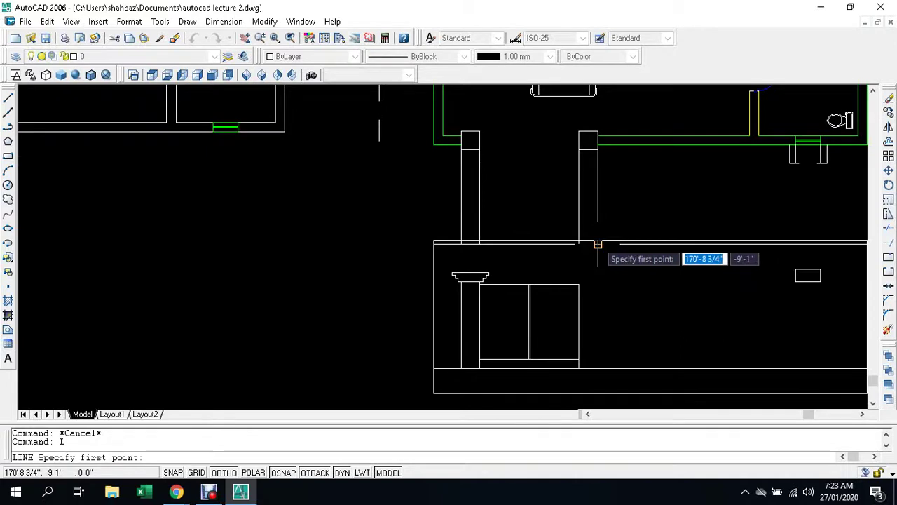
click(597, 244)
click(597, 368)
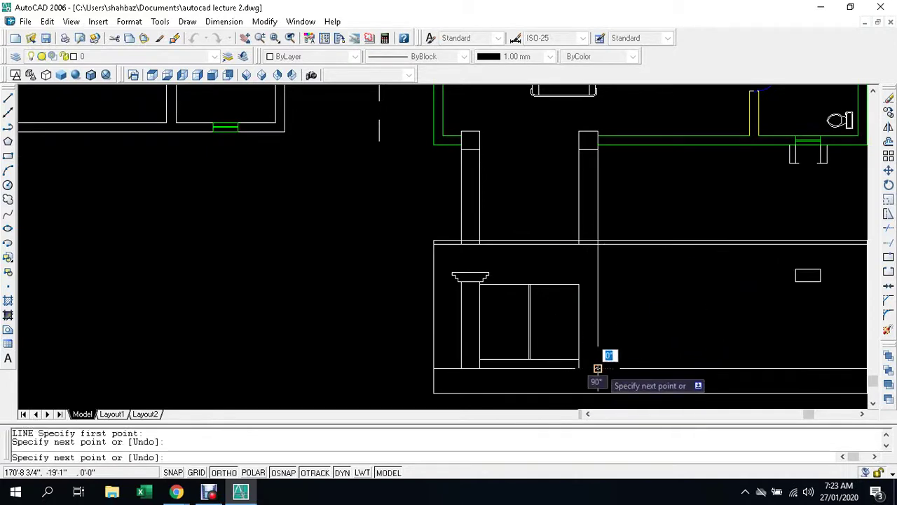
key(Escape)
key(Escape)
text(l)
key(Return)
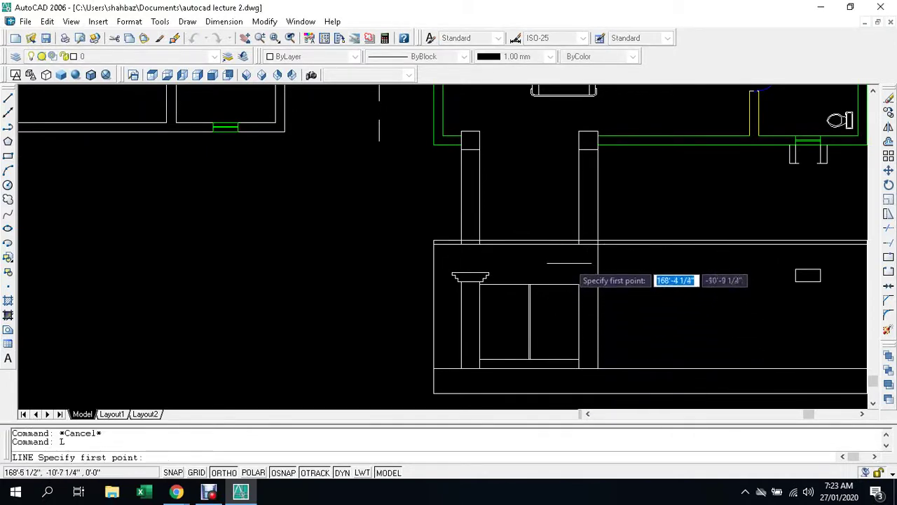
click(579, 244)
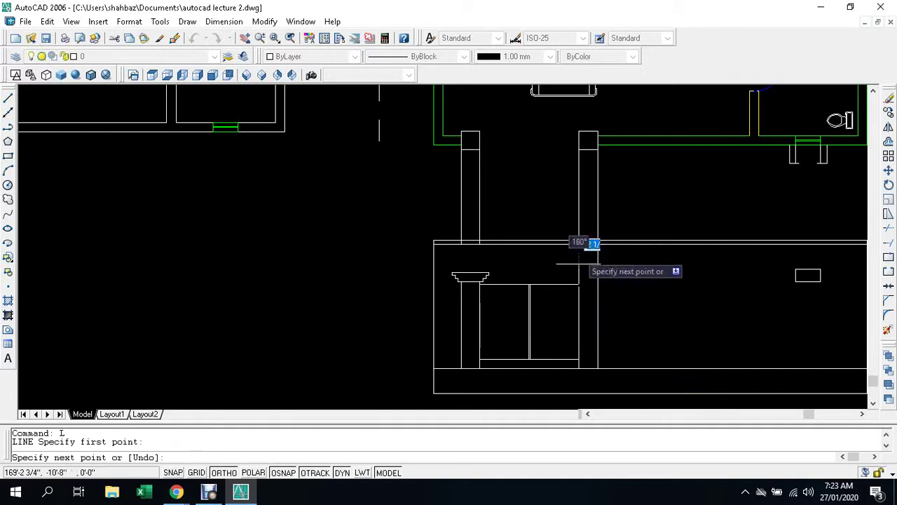
click(578, 368)
key(Escape)
key(Escape)
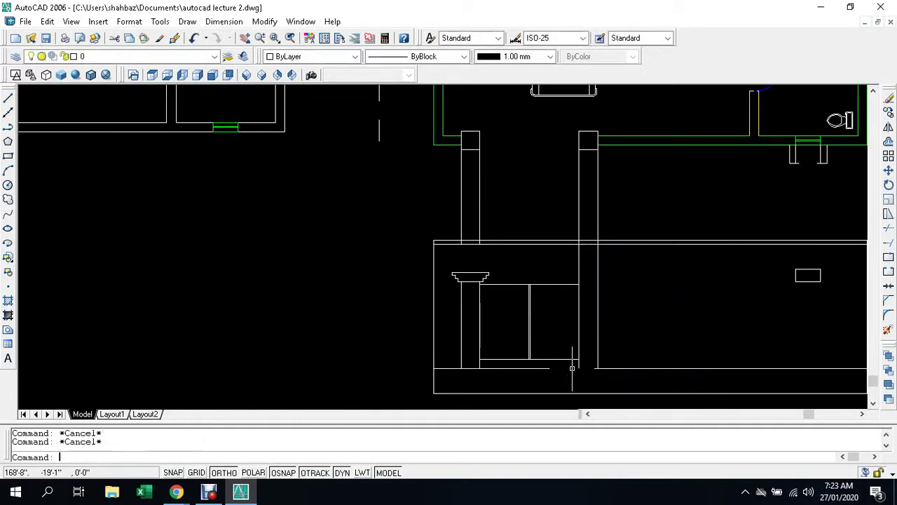
Start a line at the corner near the floor, then cancel it
text(l)
key(Return)
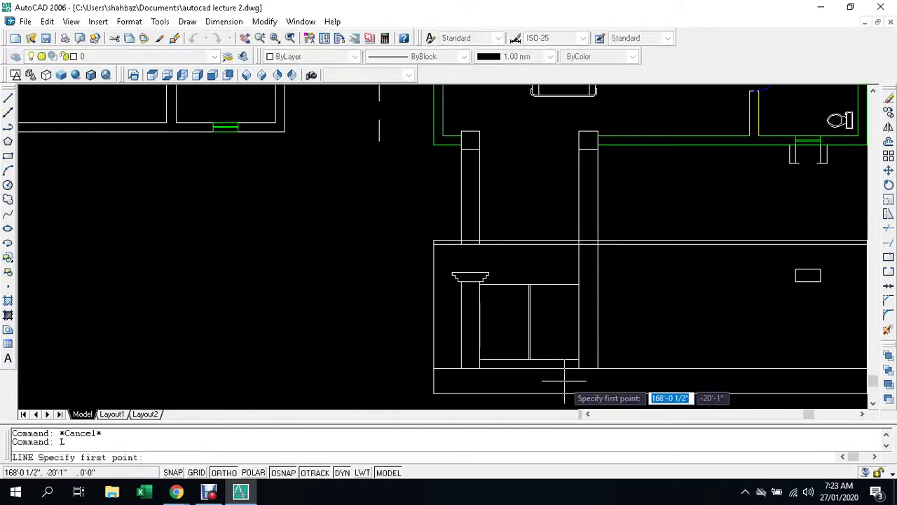
scroll(581, 366, up, 3)
click(591, 357)
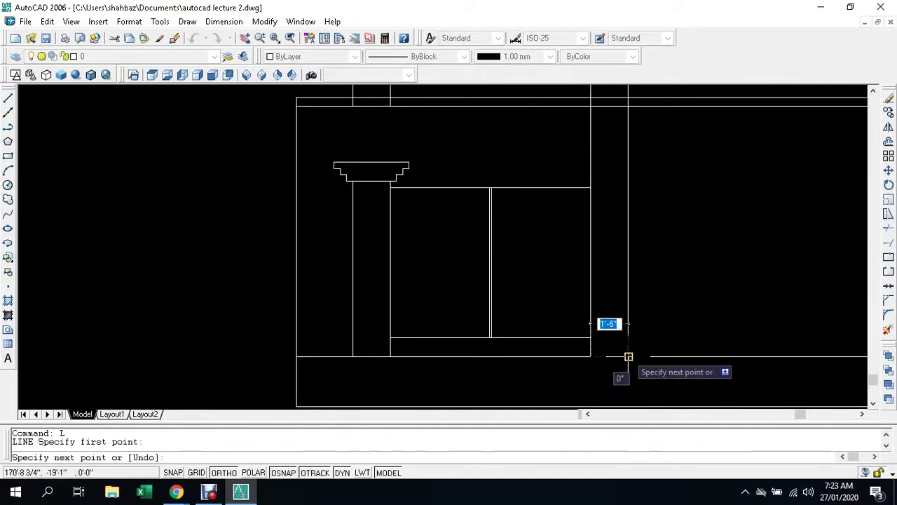
key(Escape)
Offset the vertical line 7' to create a parallel copy
text(o)
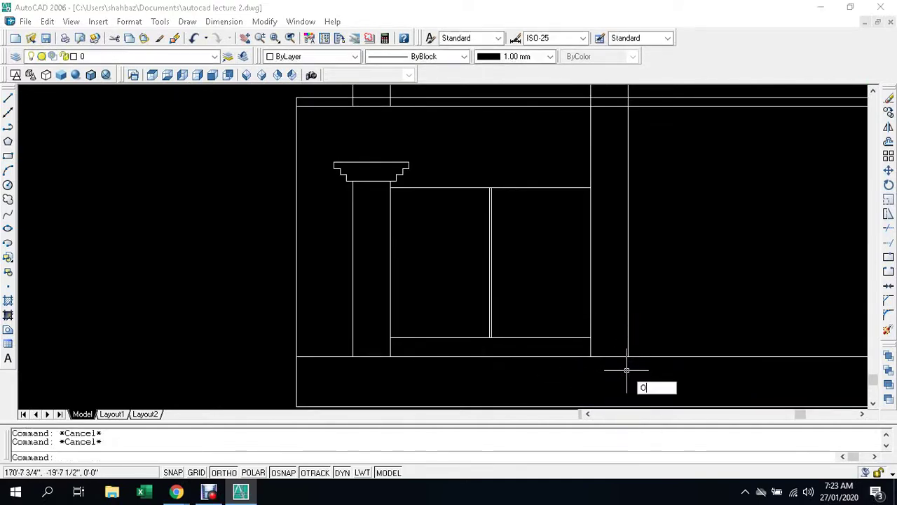
key(Return)
text(7)
key(Return)
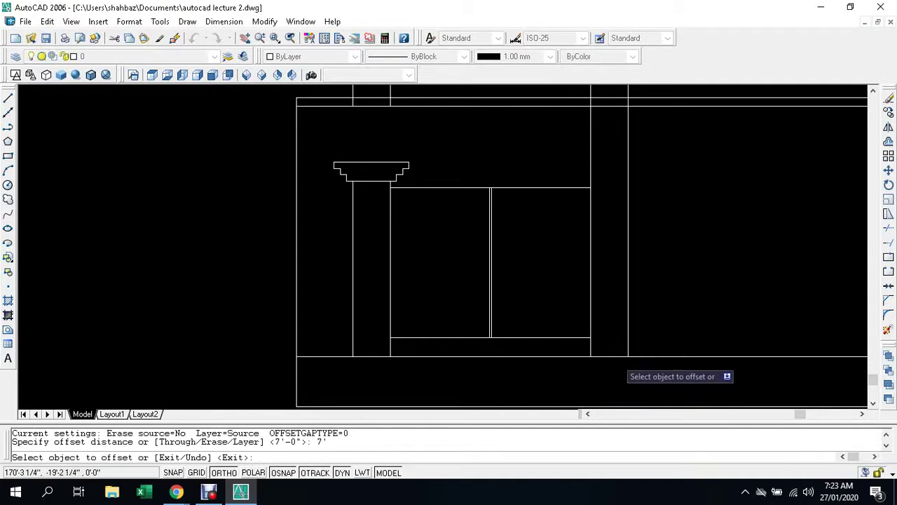
click(628, 350)
scroll(618, 356, down, 4)
click(615, 278)
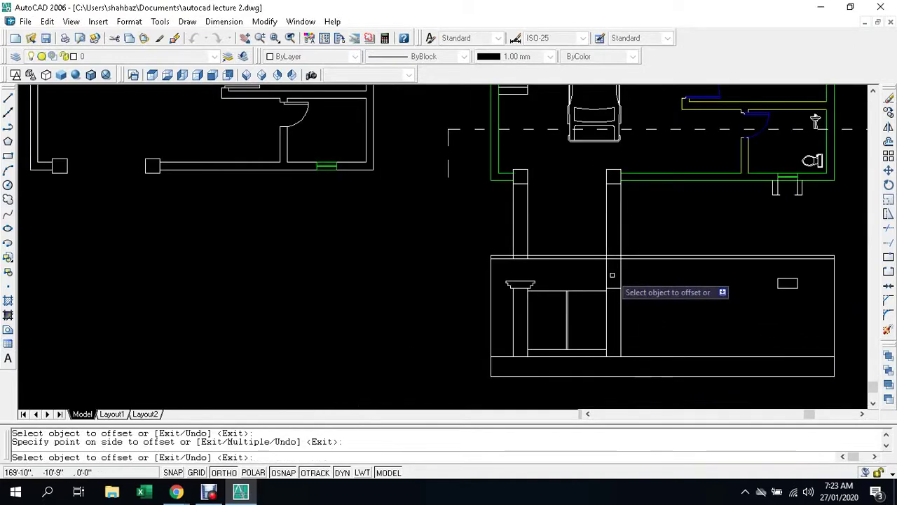
key(Escape)
key(Escape)
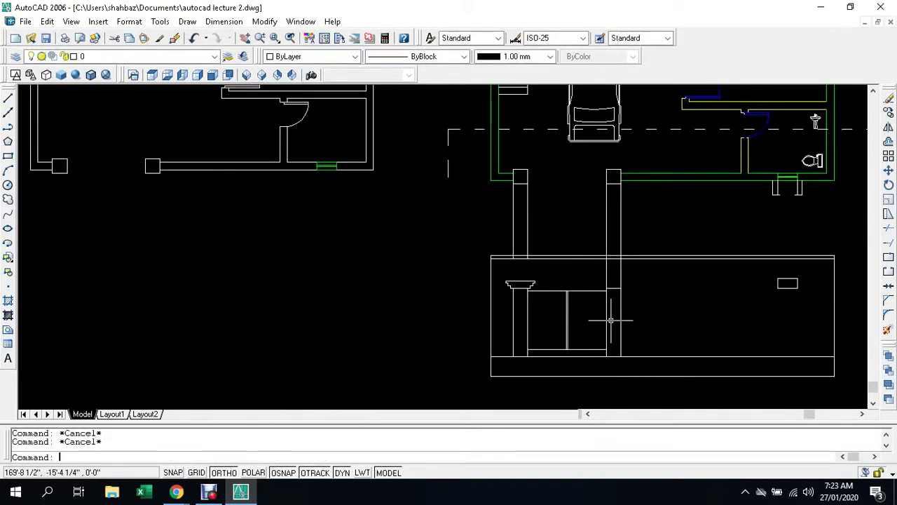
Start trimming with TR over the new lines, then cancel the trim
text(tr)
key(Return)
key(Return)
click(622, 280)
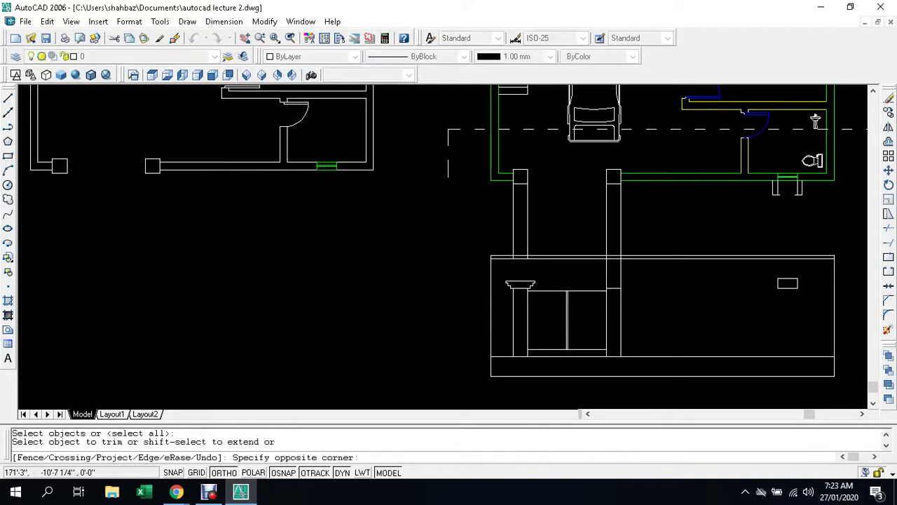
click(600, 304)
scroll(585, 289, up, 5)
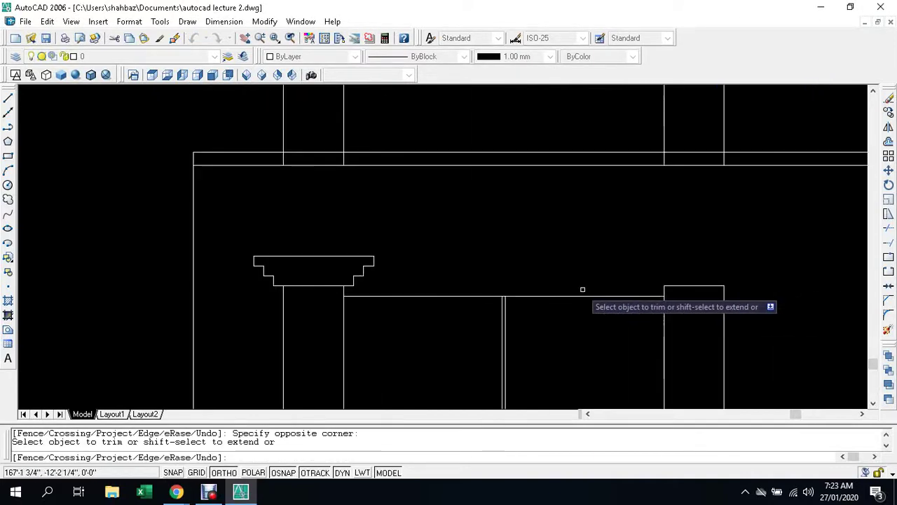
key(Escape)
key(Escape)
scroll(484, 303, up, 2)
key(Escape)
scroll(498, 304, down, 2)
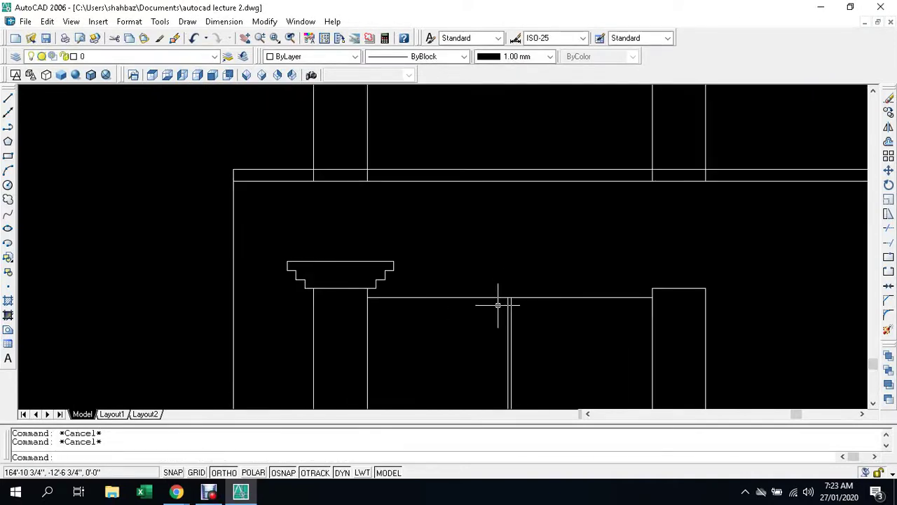
Mirror the left column capital, then undo the misplaced copy
text(mi)
key(Return)
click(441, 244)
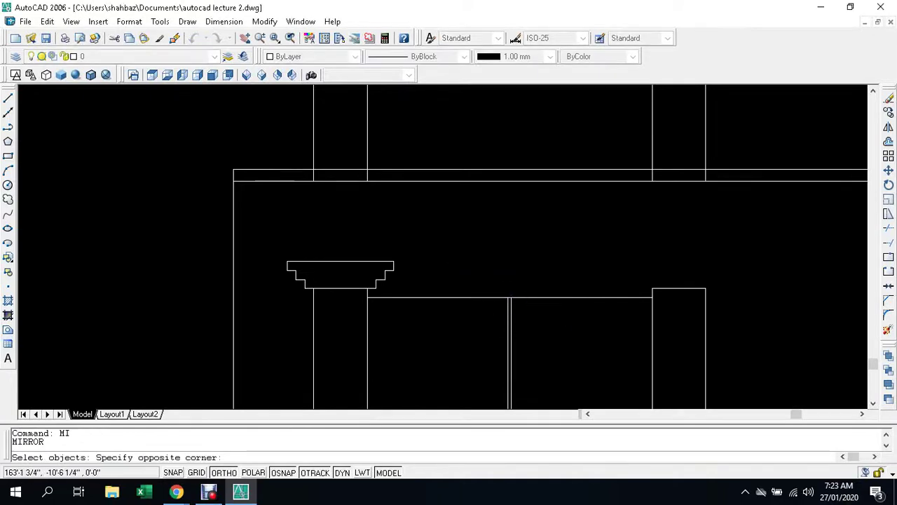
click(282, 287)
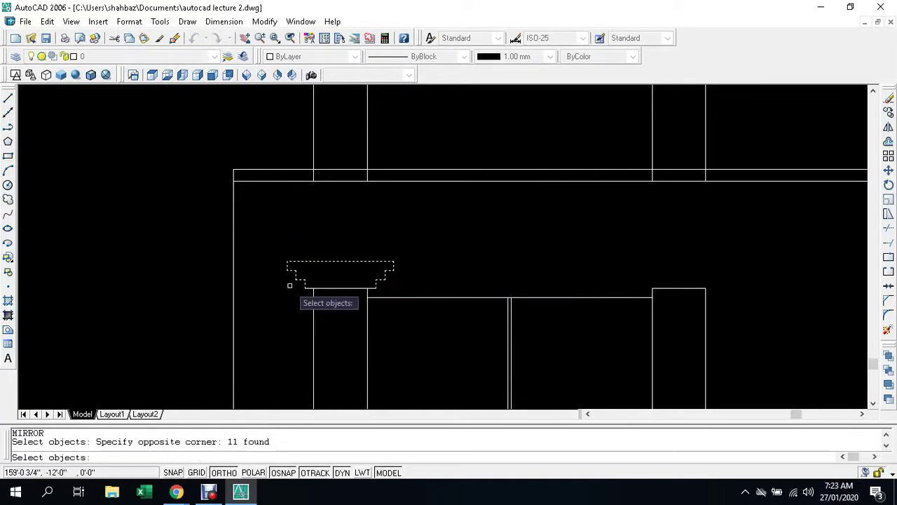
scroll(290, 285, up, 1)
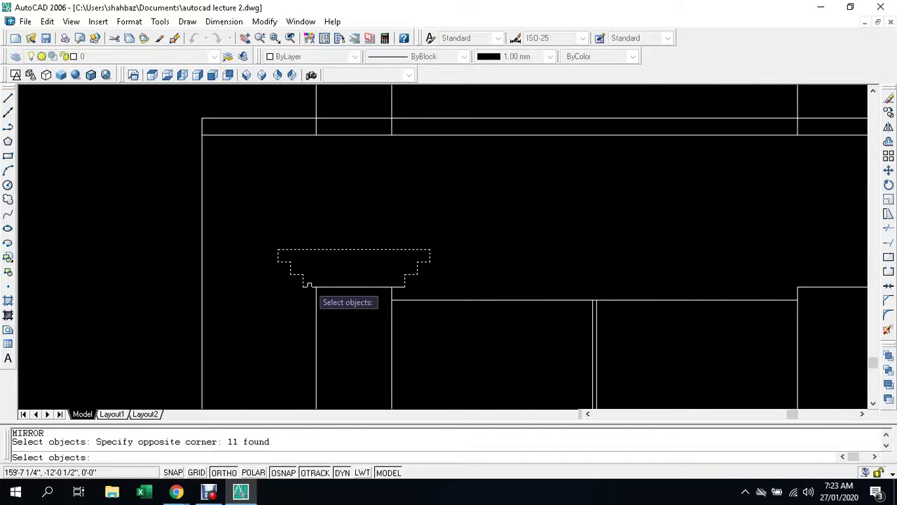
click(308, 287)
click(395, 286)
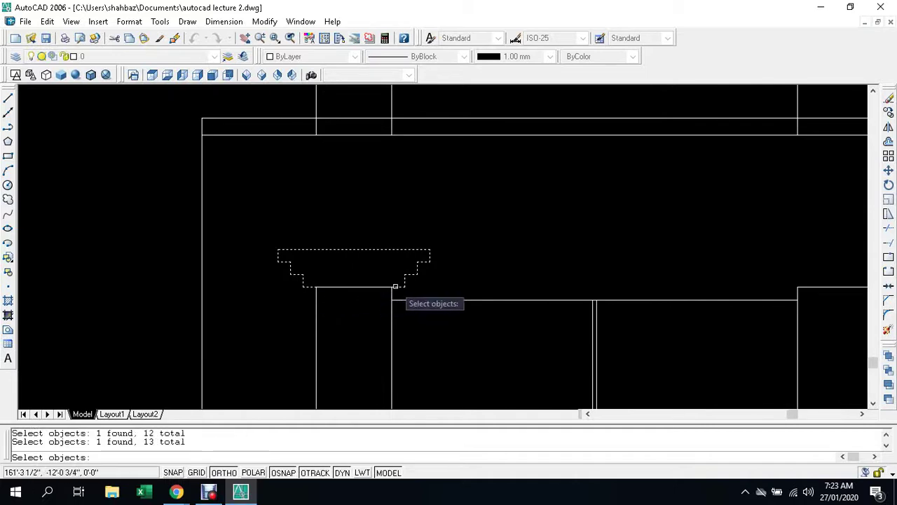
key(Return)
scroll(596, 301, up, 5)
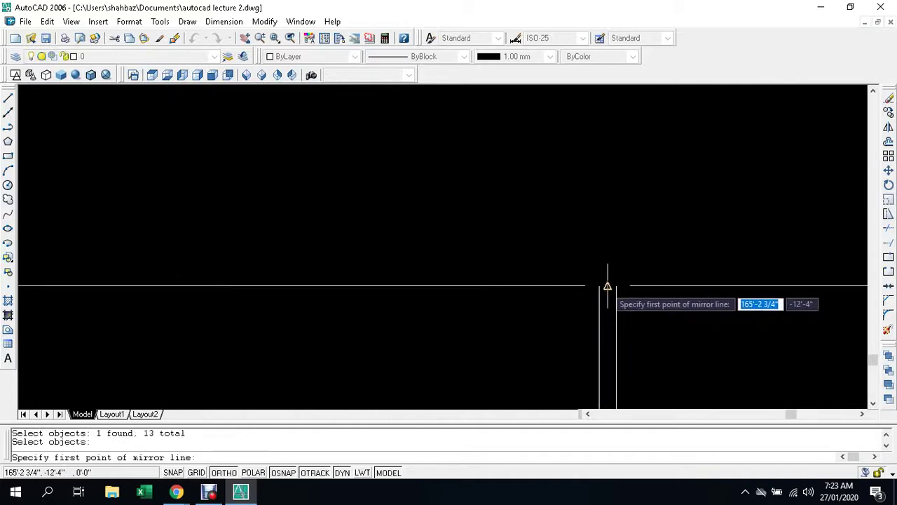
click(607, 286)
scroll(582, 294, down, 3)
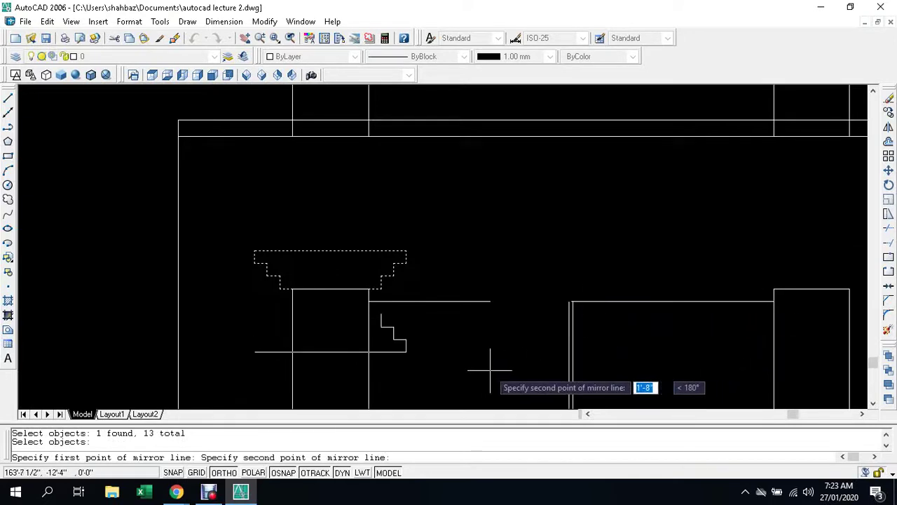
click(569, 346)
right_click(568, 352)
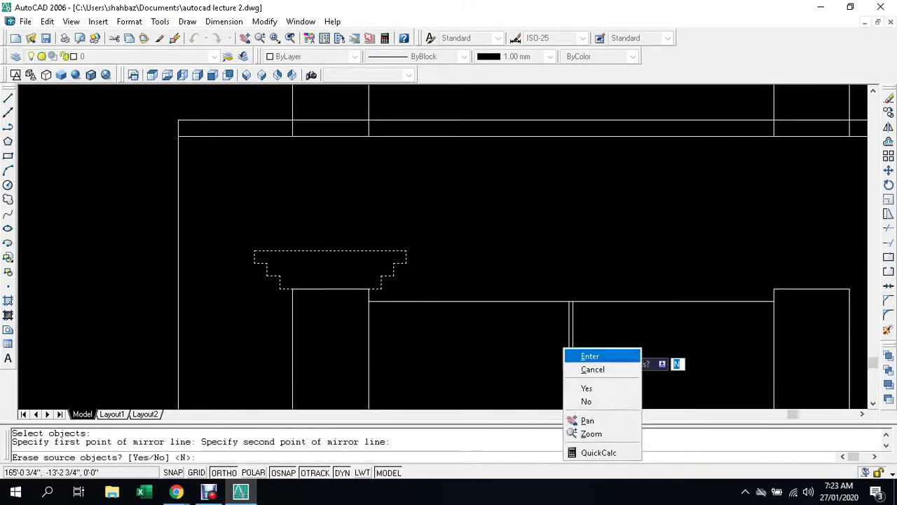
click(580, 356)
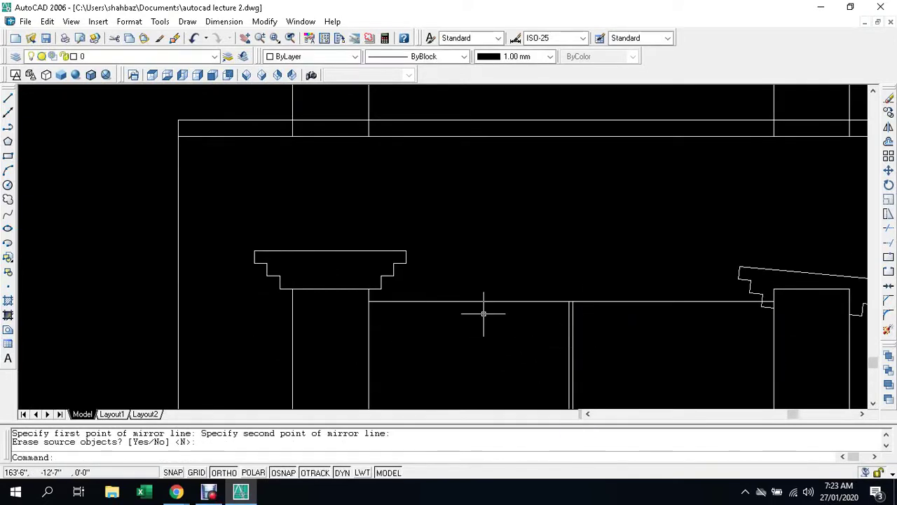
key(ctrl+z)
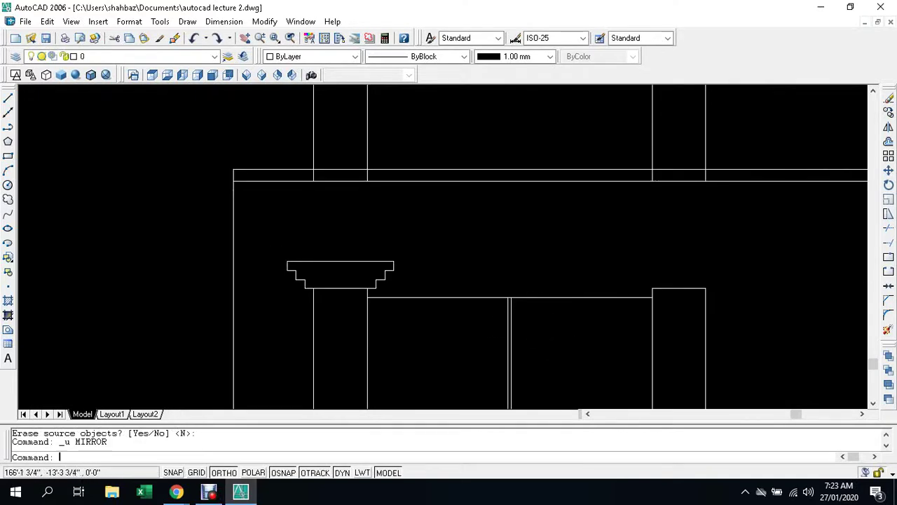
key(Escape)
key(Escape)
Mirror the left capital across the door's centre onto the right column, keeping the original
key(Return)
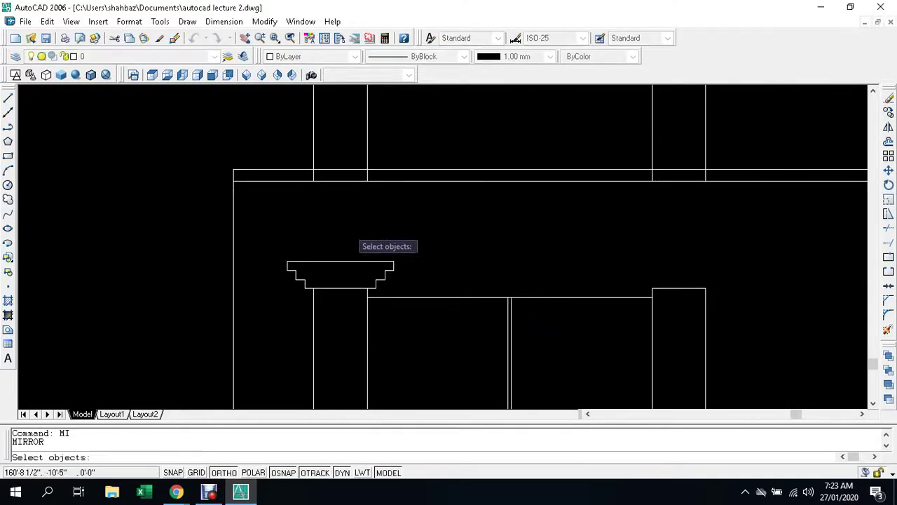
click(421, 232)
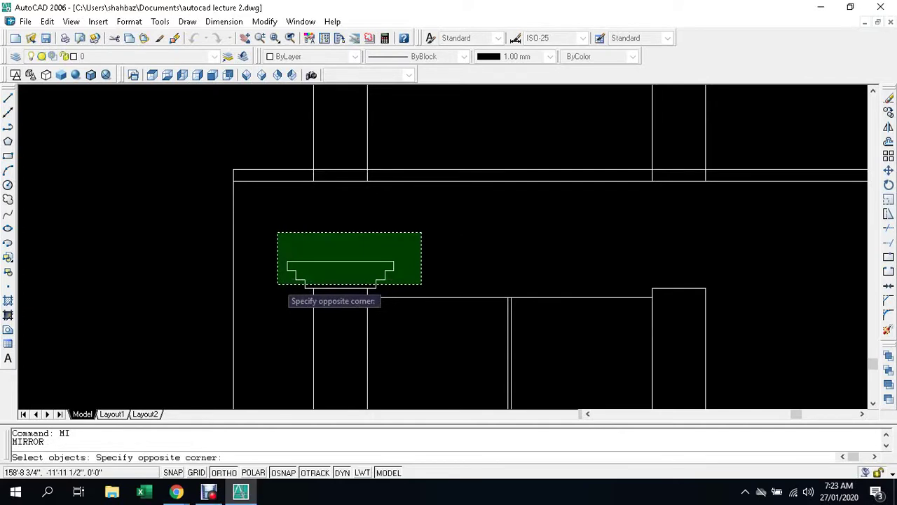
click(298, 280)
key(Return)
scroll(540, 298, up, 1)
scroll(540, 298, up, 1)
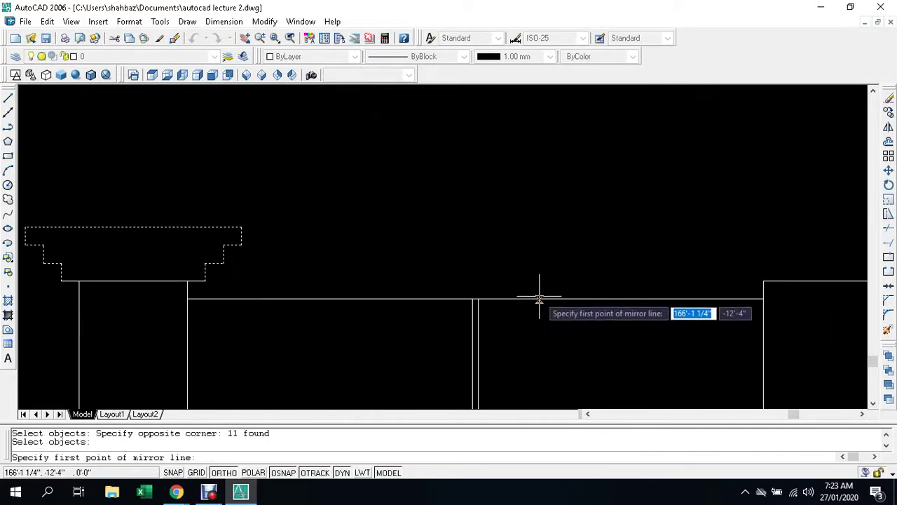
middle_drag(542, 295, 447, 296)
scroll(403, 297, up, 1)
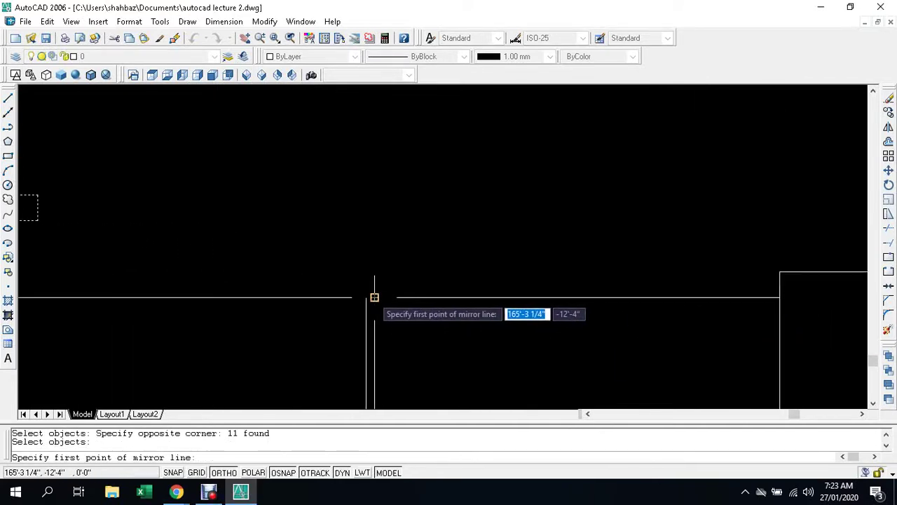
click(370, 298)
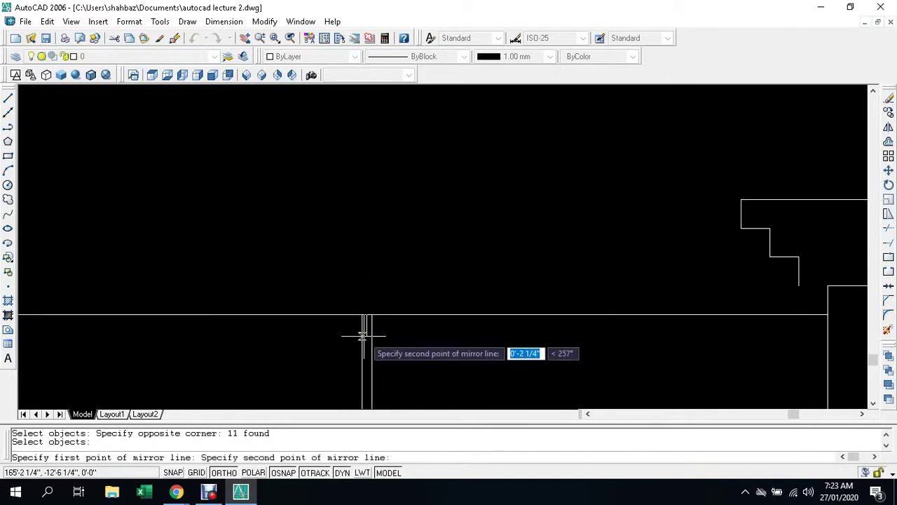
scroll(365, 327, down, 2)
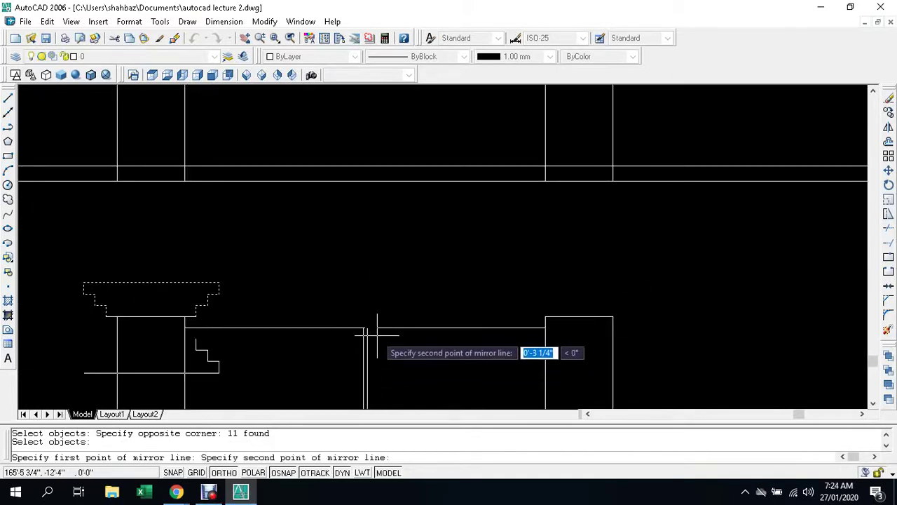
click(387, 353)
right_click(386, 353)
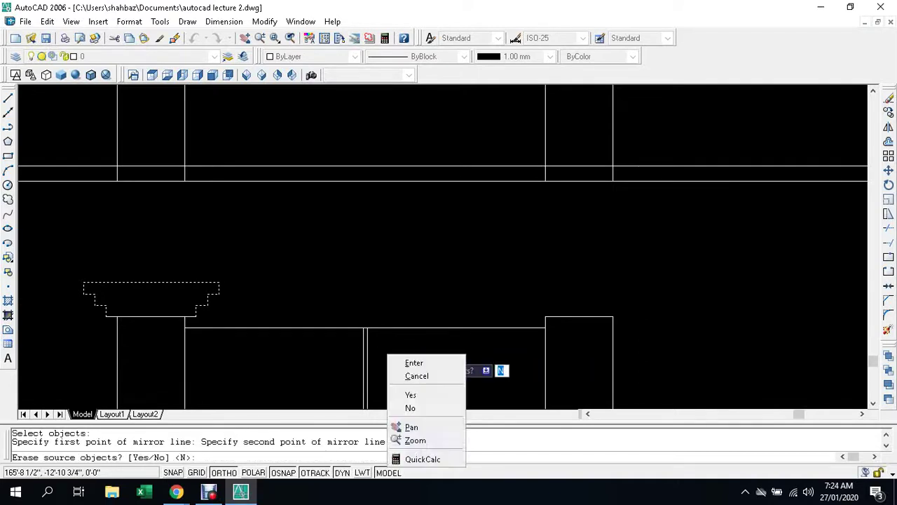
click(412, 360)
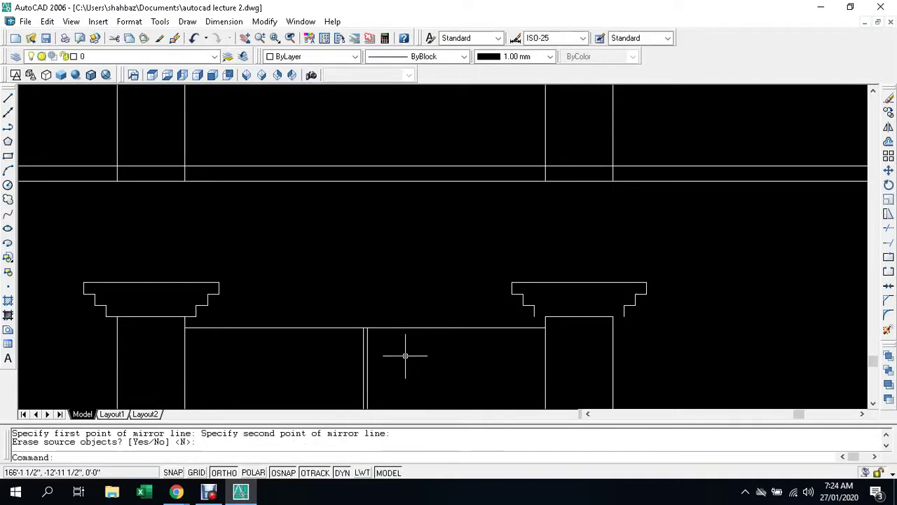
key(Escape)
key(Escape)
Begin two short lines at the right column's corners and cancel both
text(l)
key(Return)
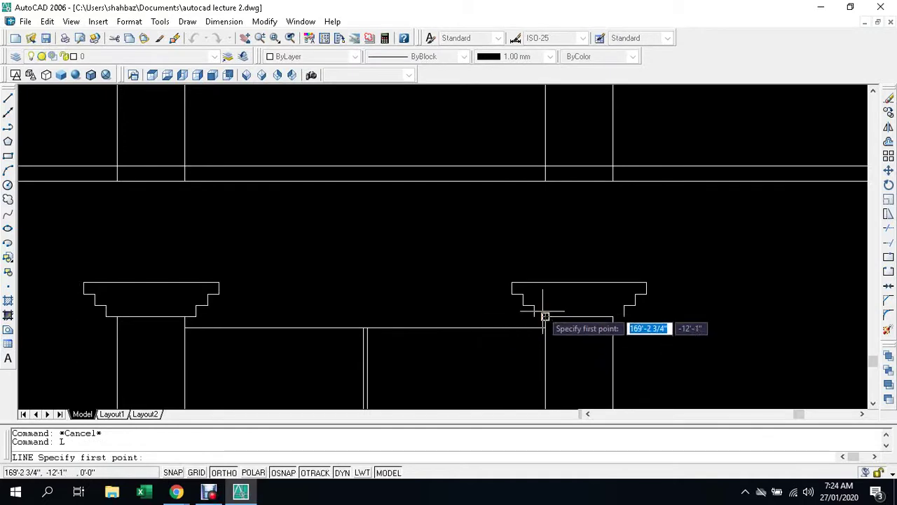
click(545, 317)
scroll(545, 317, up, 3)
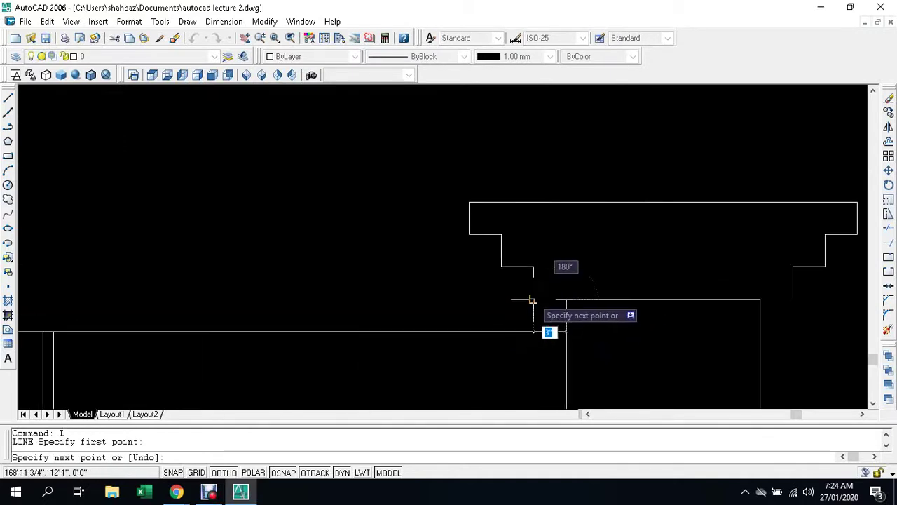
click(533, 299)
key(Escape)
key(Escape)
text(l)
key(Return)
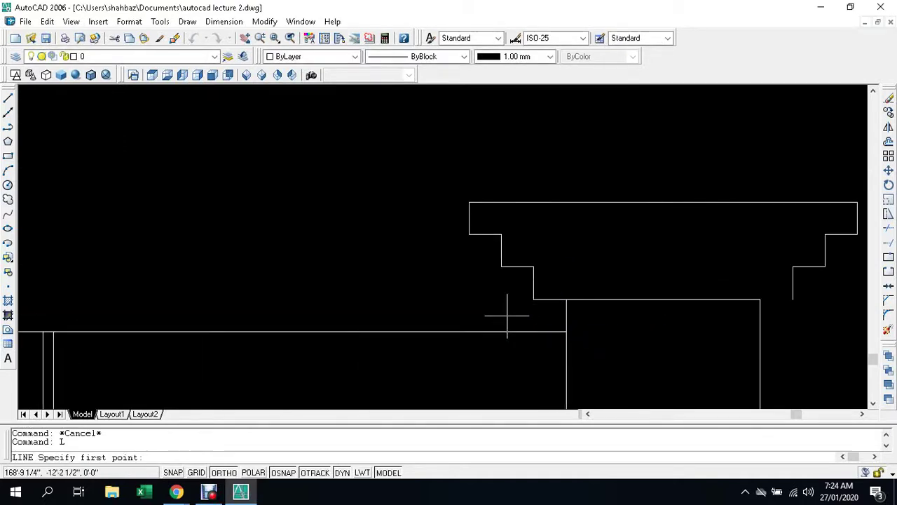
scroll(586, 311, down, 4)
scroll(597, 305, up, 2)
click(595, 305)
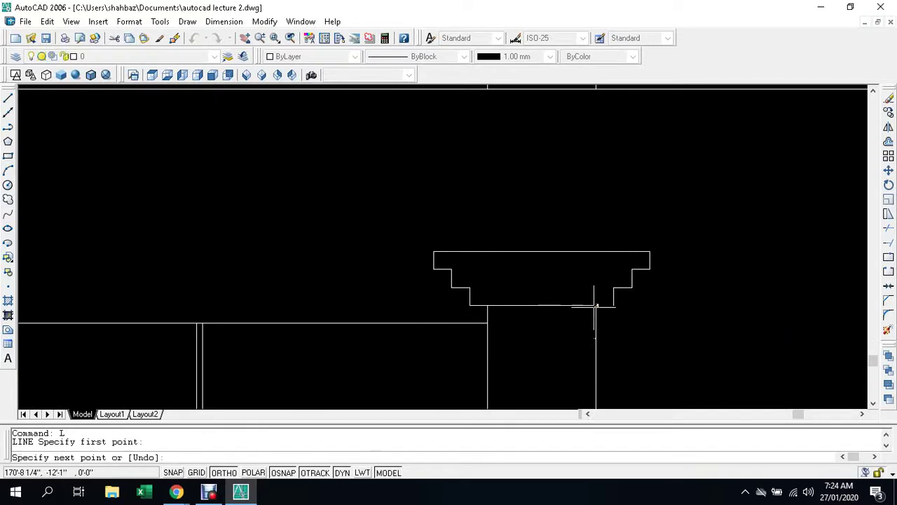
click(613, 306)
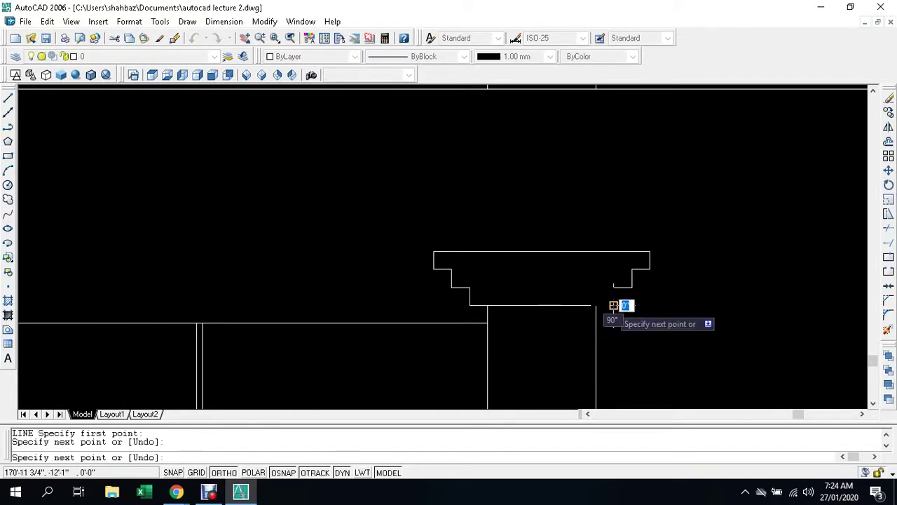
key(Escape)
key(Escape)
Bring the whole door frame into view and select the door's bottom line
scroll(375, 320, down, 4)
scroll(386, 305, down, 3)
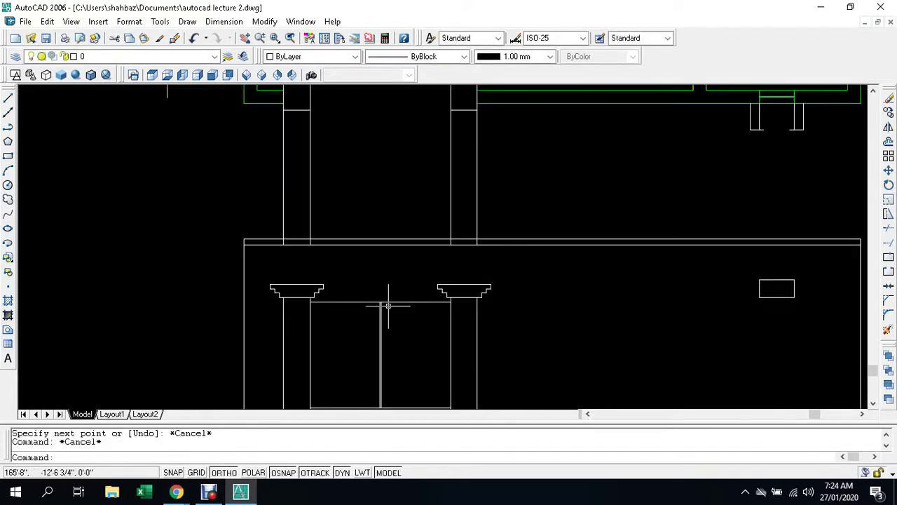
middle_drag(386, 304, 511, 304)
scroll(495, 376, up, 3)
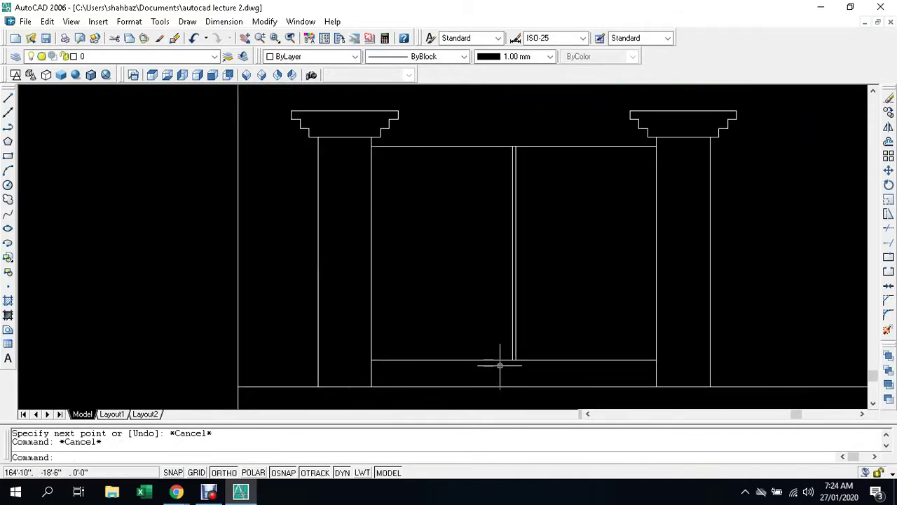
scroll(453, 357, down, 2)
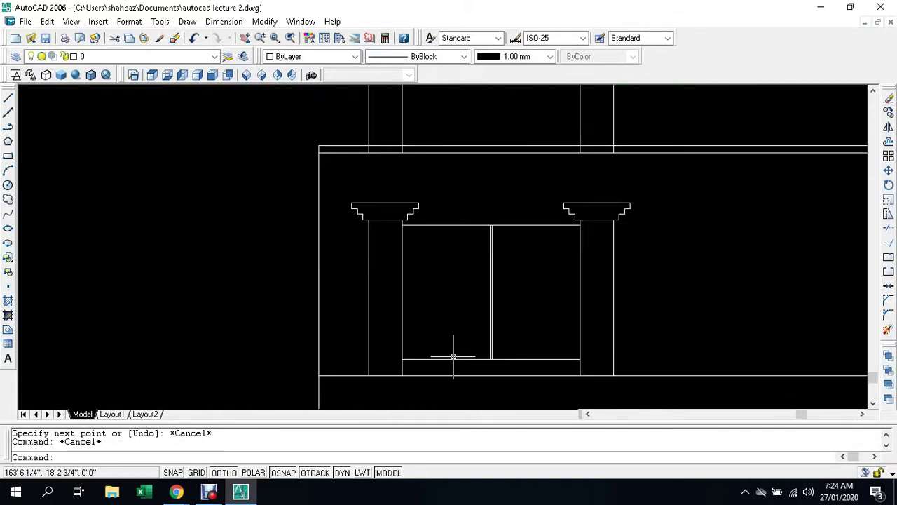
click(453, 358)
Erase the door's bottom line and its centre line
key(Delete)
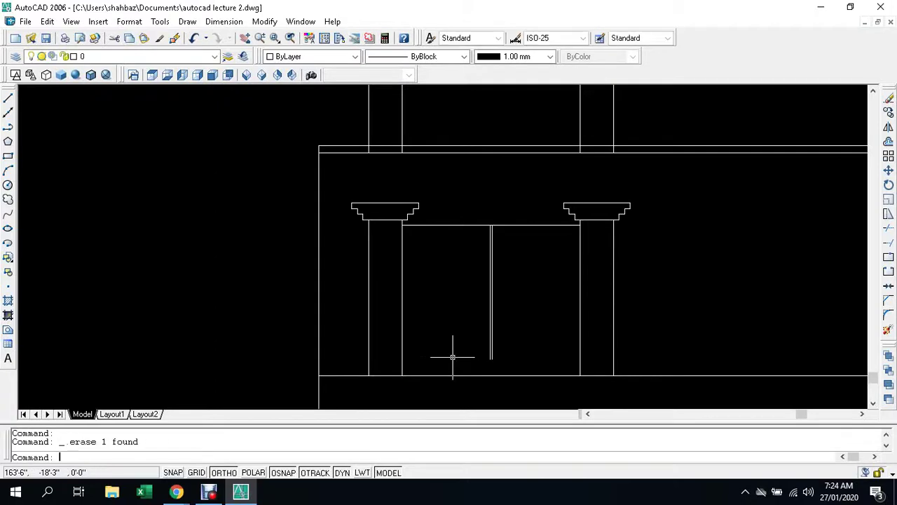
click(512, 306)
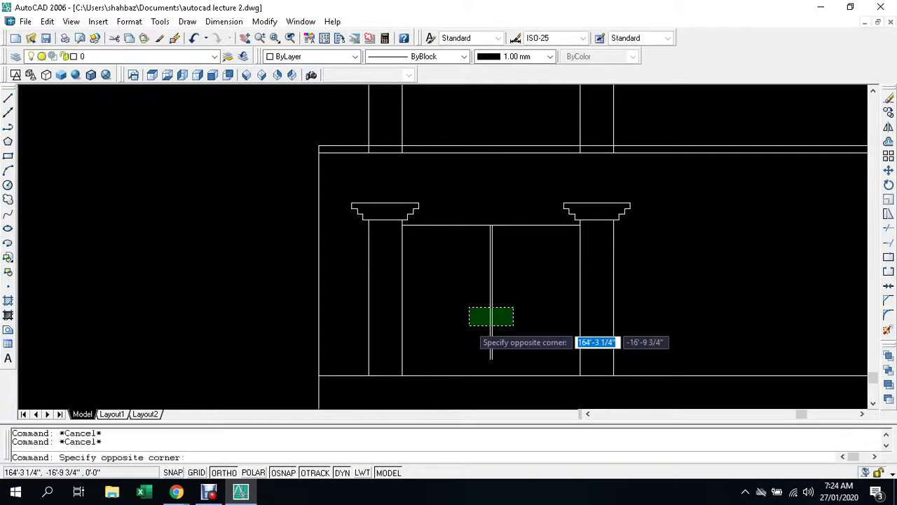
click(470, 327)
key(Delete)
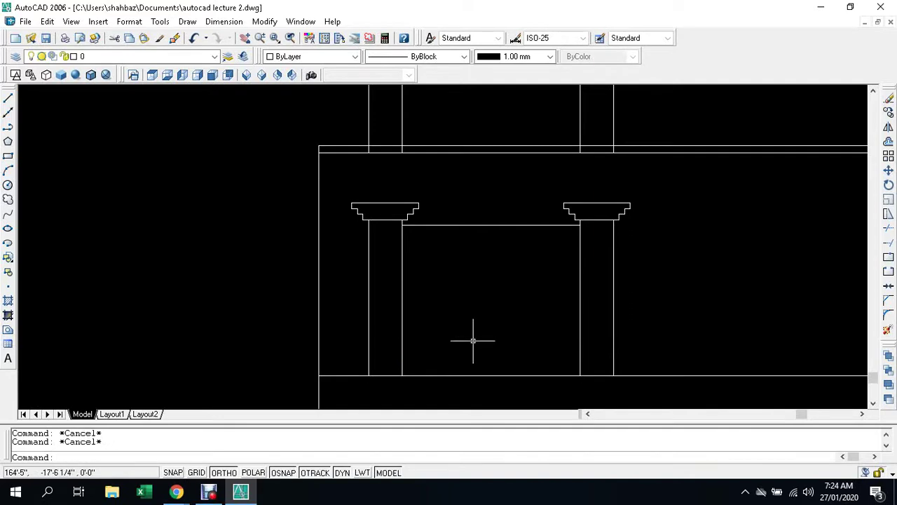
Draw a new vertical line from the top beam down to the bottom line
text(l)
key(Return)
click(490, 225)
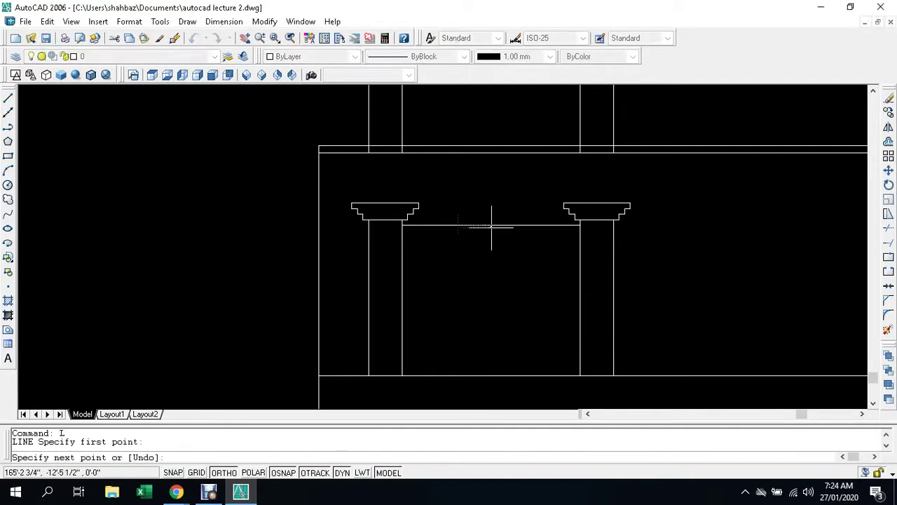
click(491, 375)
key(Escape)
key(Escape)
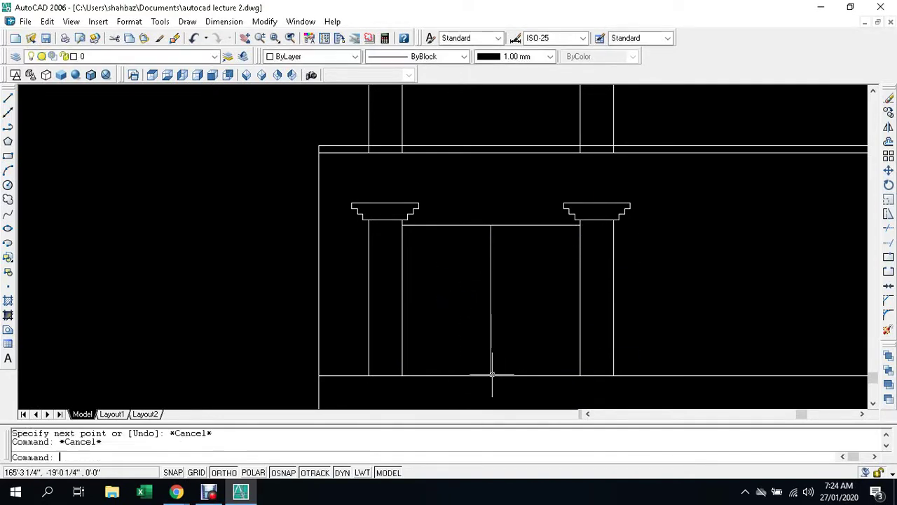
Offset the new vertical line by 0.5 to form a closely spaced pair
text(o)
key(Return)
text(0.5)
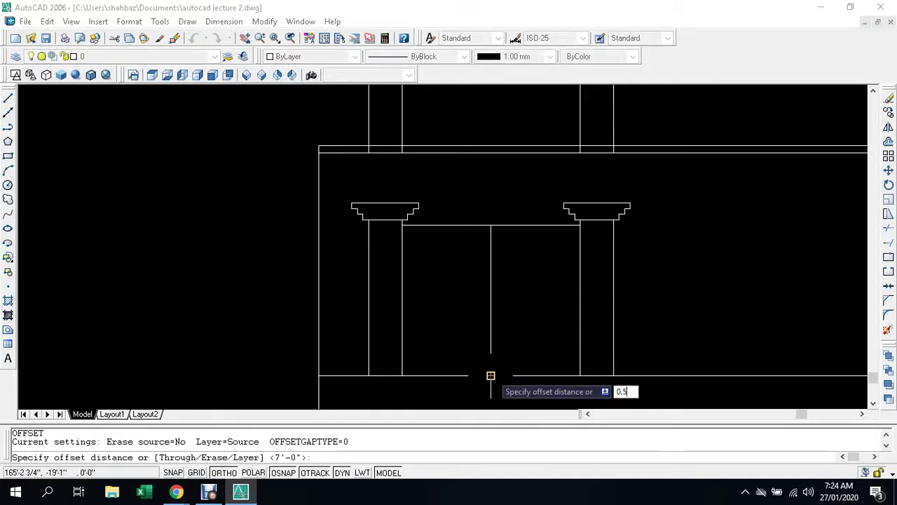
key(Return)
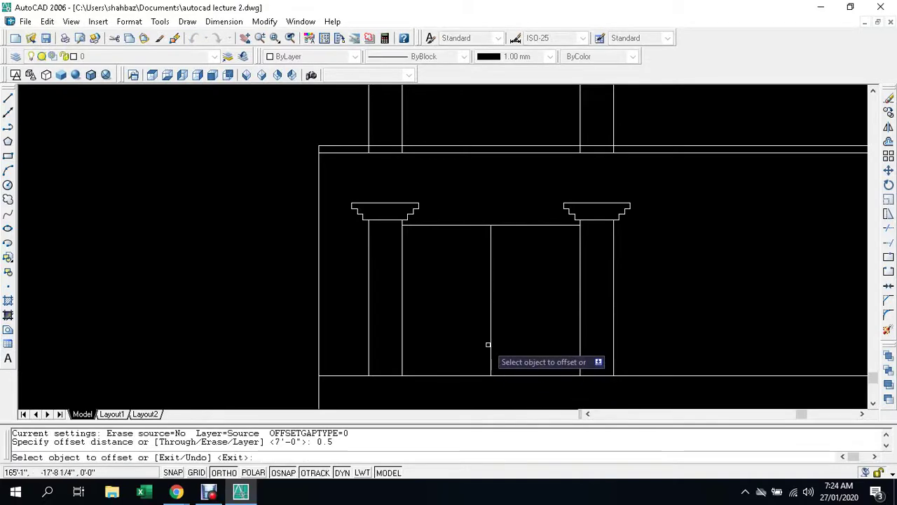
click(490, 342)
click(495, 344)
scroll(500, 344, up, 2)
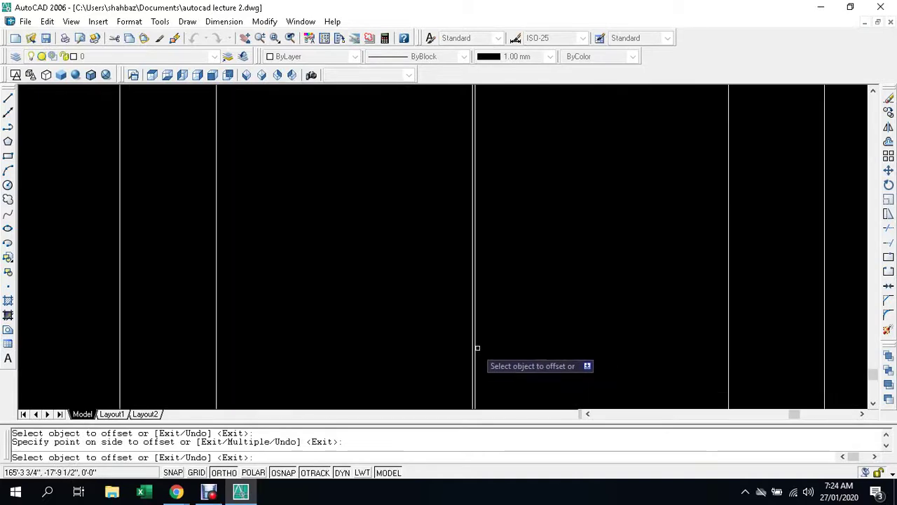
click(474, 344)
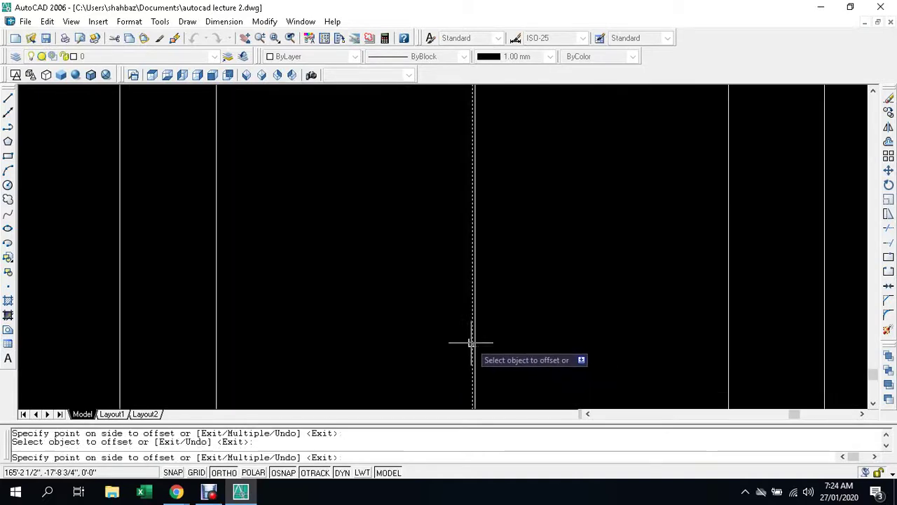
click(414, 349)
scroll(446, 339, up, 1)
key(Escape)
Delete the extra offset vertical line
scroll(477, 336, up, 1)
click(501, 330)
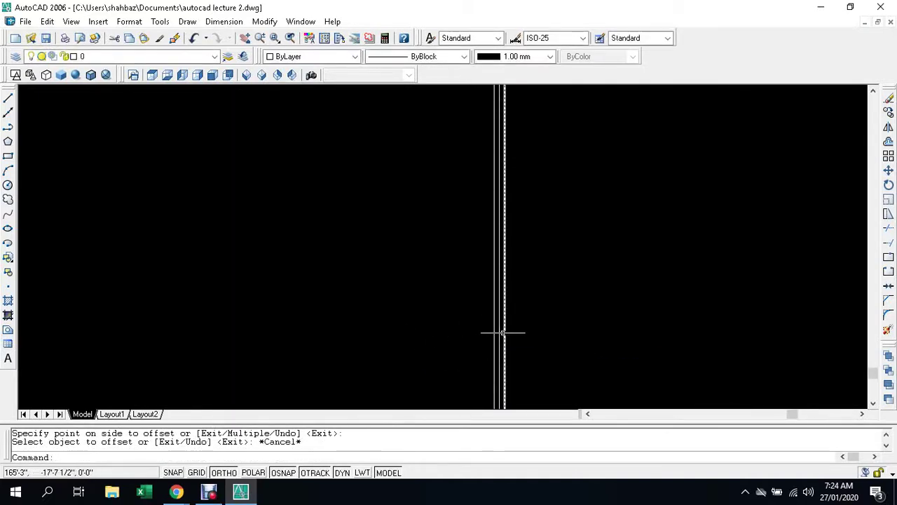
key(Delete)
scroll(491, 319, down, 3)
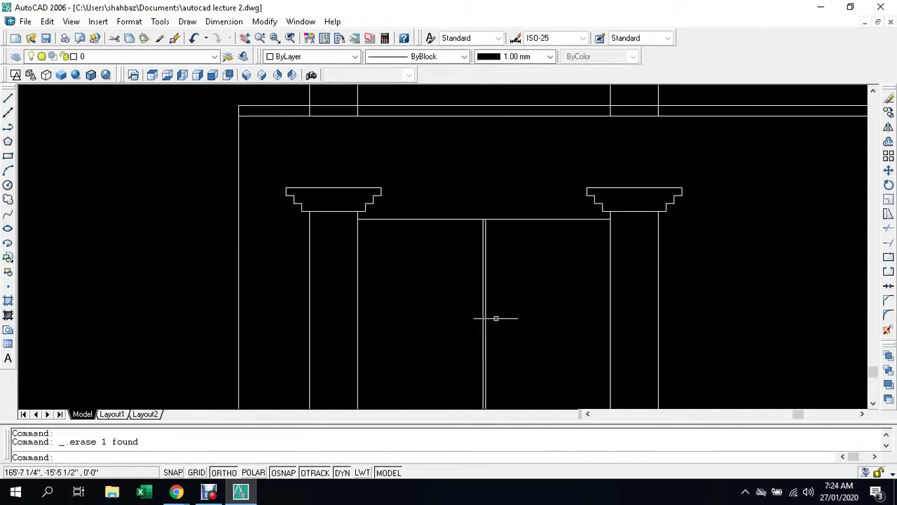
scroll(475, 217, up, 1)
scroll(479, 218, up, 3)
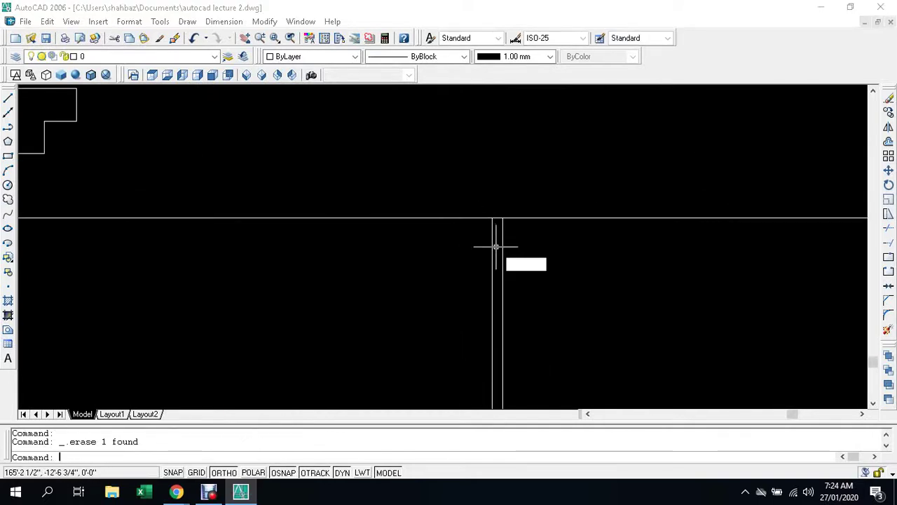
text(TR)
key(Return)
key(Return)
scroll(500, 221, up, 2)
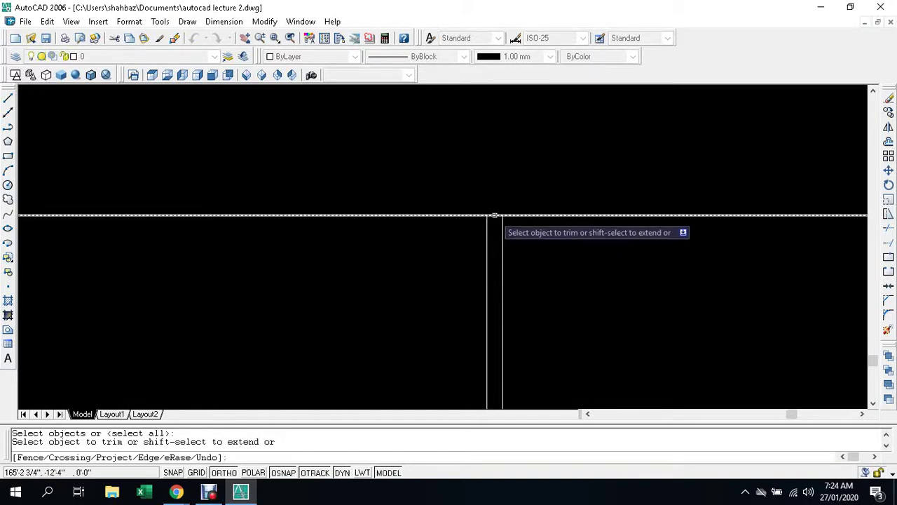
click(495, 215)
key(Escape)
key(Escape)
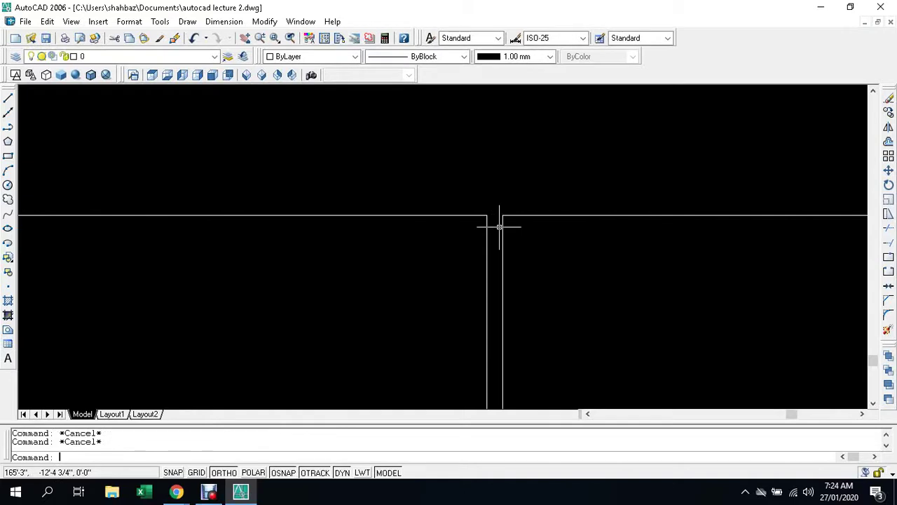
key(ctrl+z)
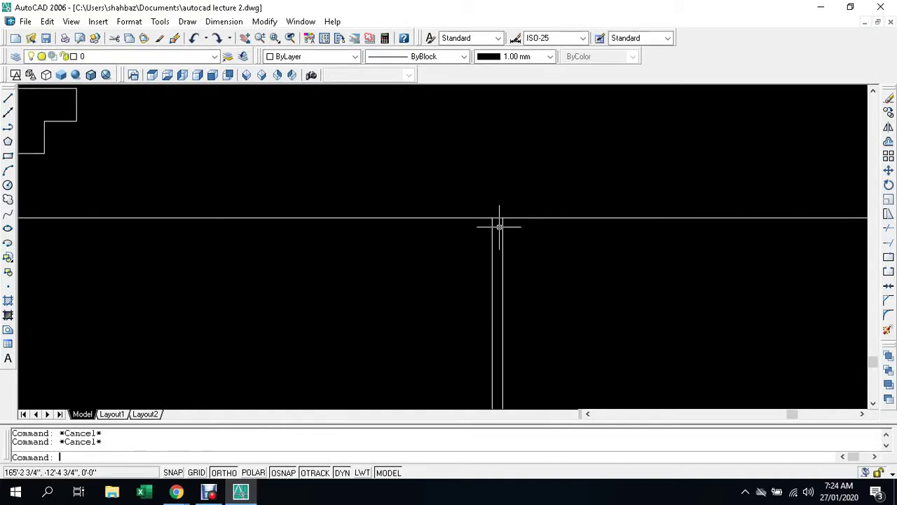
text(tr)
key(Return)
key(Return)
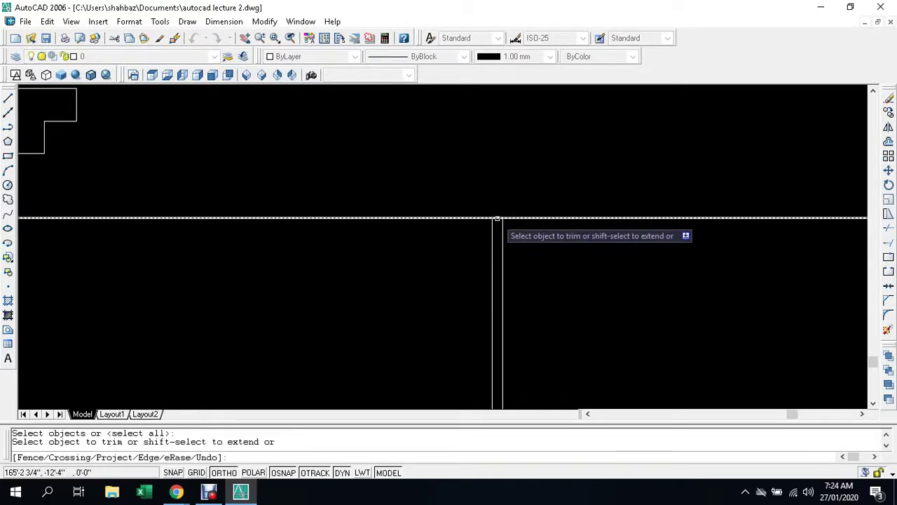
scroll(497, 238, down, 3)
Crossing-select the four guide lines between the plan and the elevation and delete them
scroll(490, 254, down, 5)
key(Escape)
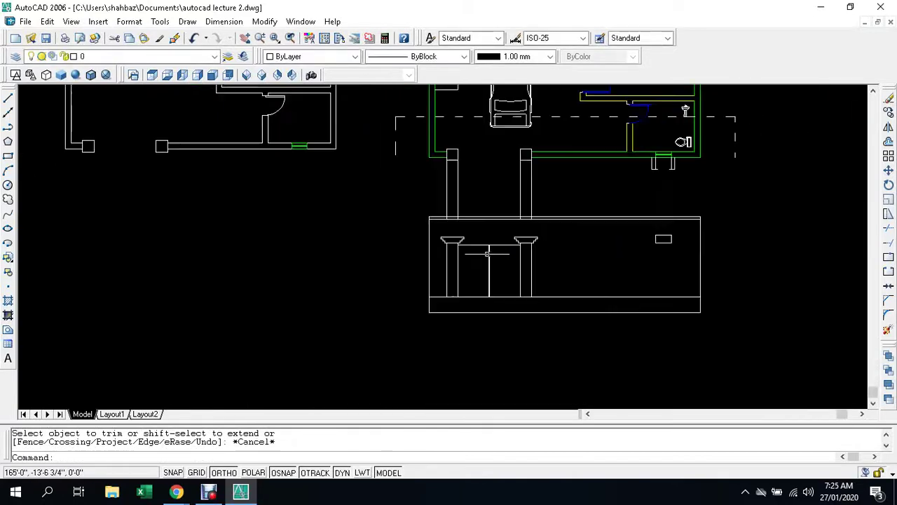
middle_drag(487, 254, 488, 298)
click(552, 225)
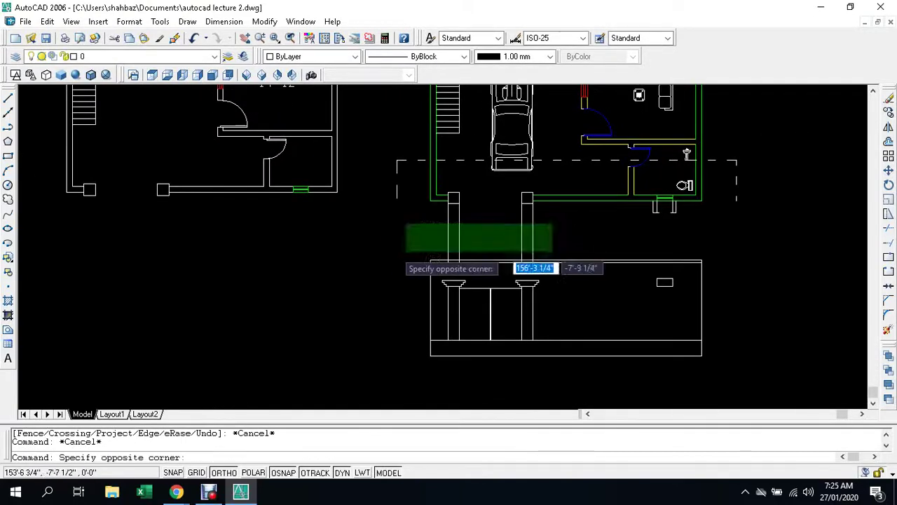
click(394, 248)
key(Delete)
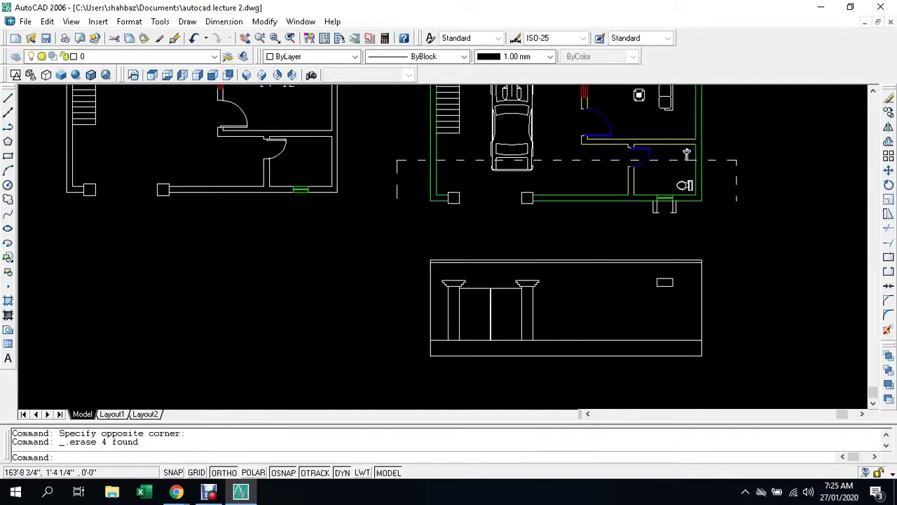
key(Escape)
key(Escape)
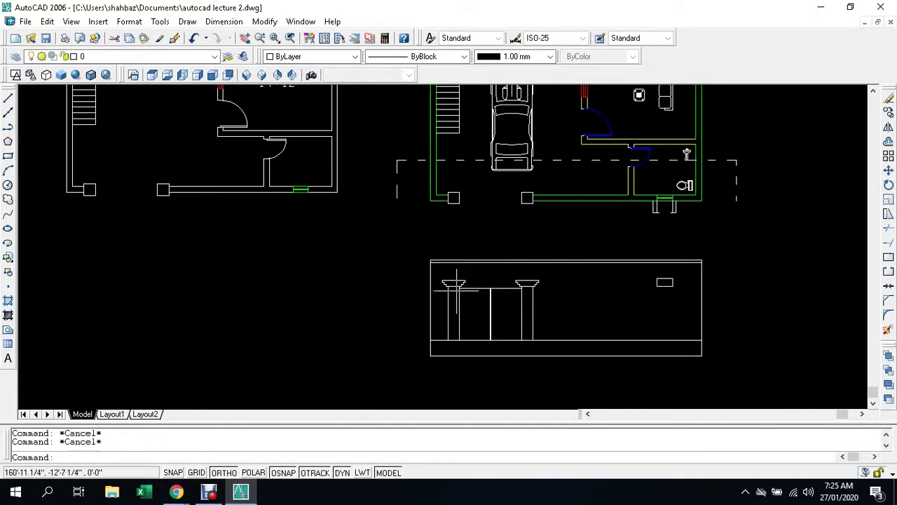
Select the left elevation column's capital and add its column line to the selection
scroll(421, 290, up, 3)
scroll(466, 295, up, 2)
click(488, 236)
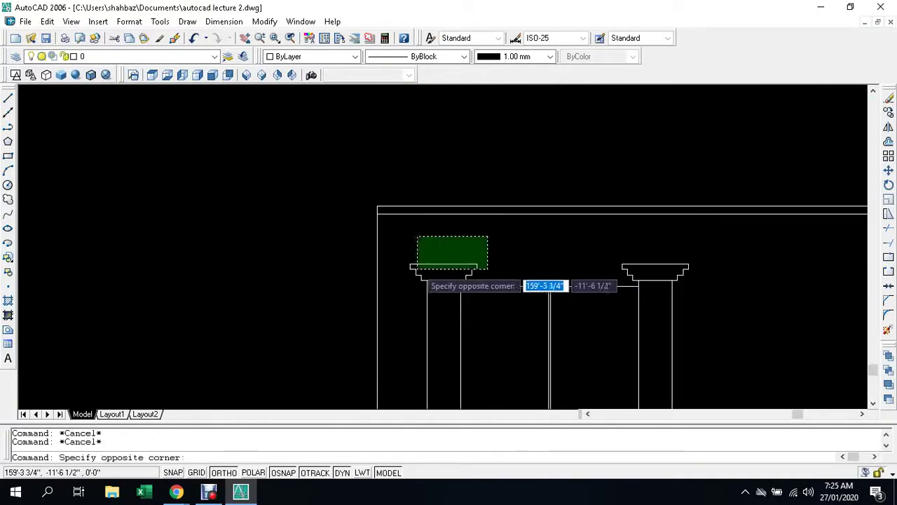
click(406, 277)
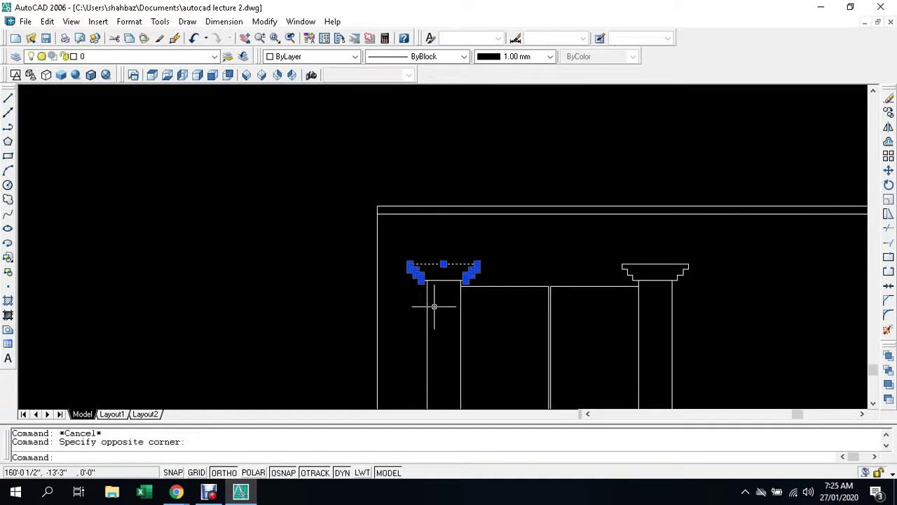
scroll(460, 309, up, 3)
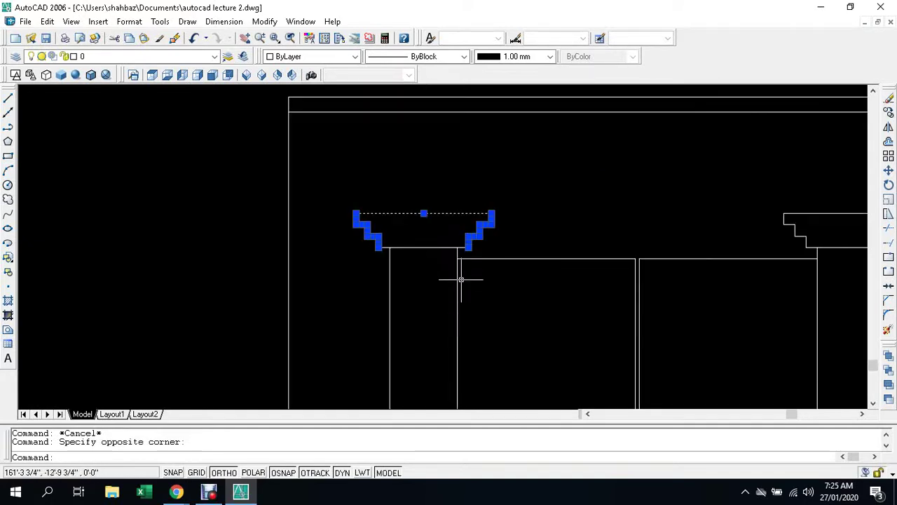
scroll(459, 266, up, 4)
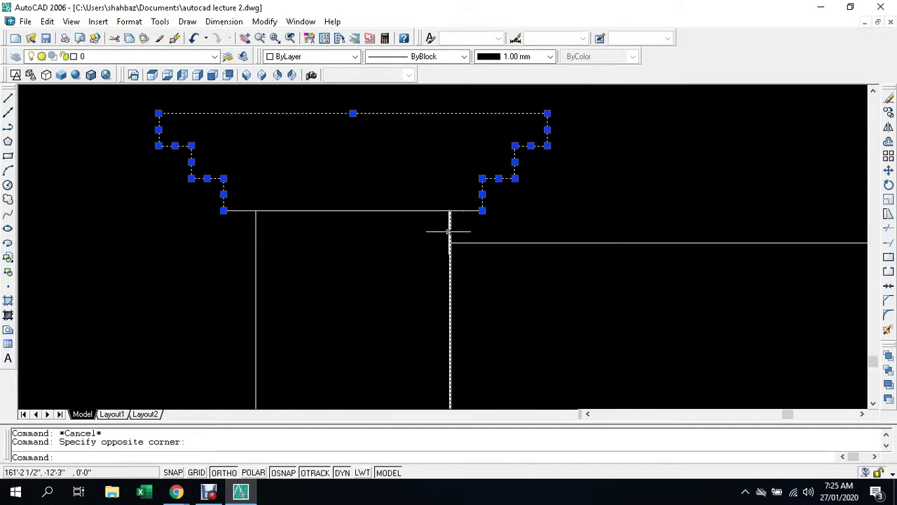
scroll(431, 246, down, 2)
scroll(403, 249, down, 2)
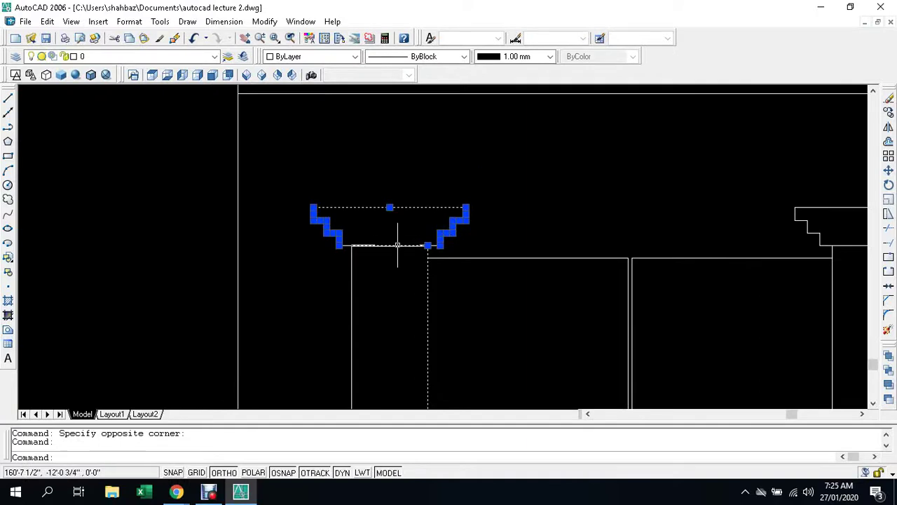
click(398, 246)
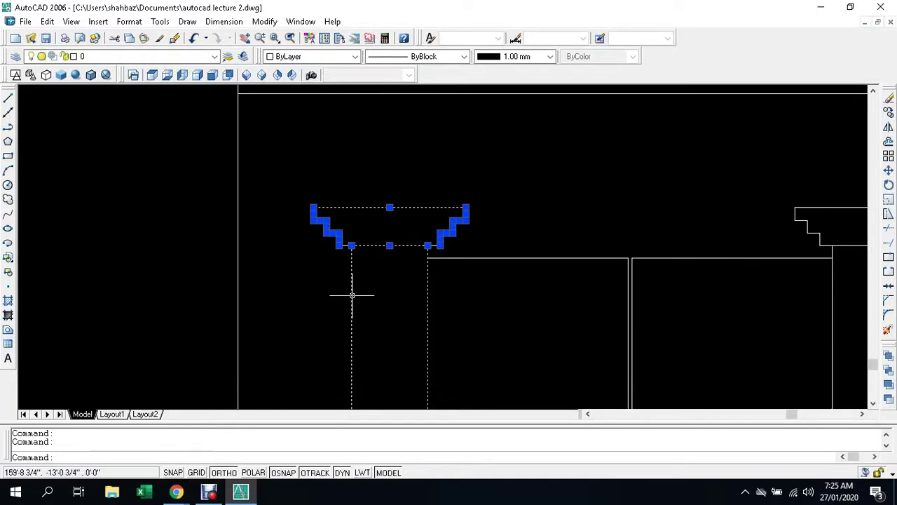
Add the second elevation column and its capital to the selection
scroll(352, 295, down, 5)
scroll(365, 339, up, 2)
scroll(365, 339, up, 3)
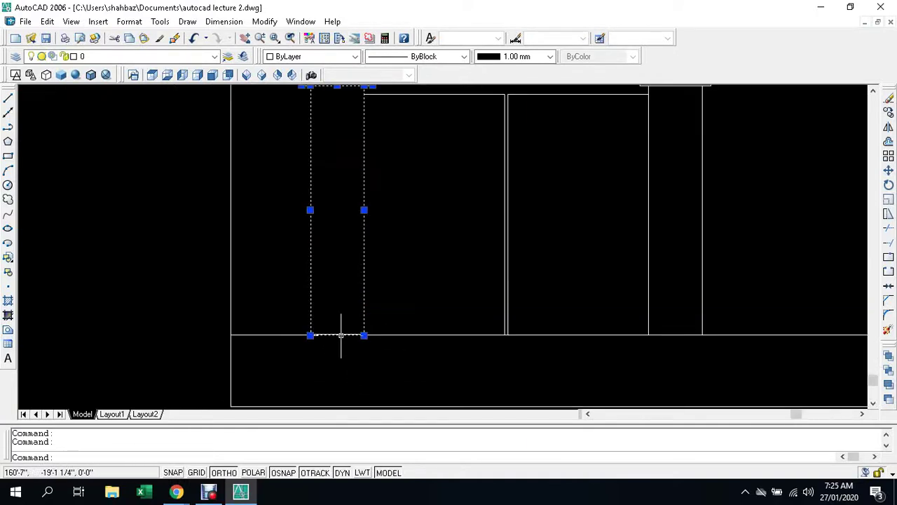
scroll(340, 335, down, 3)
scroll(420, 224, up, 2)
scroll(444, 218, up, 2)
click(444, 225)
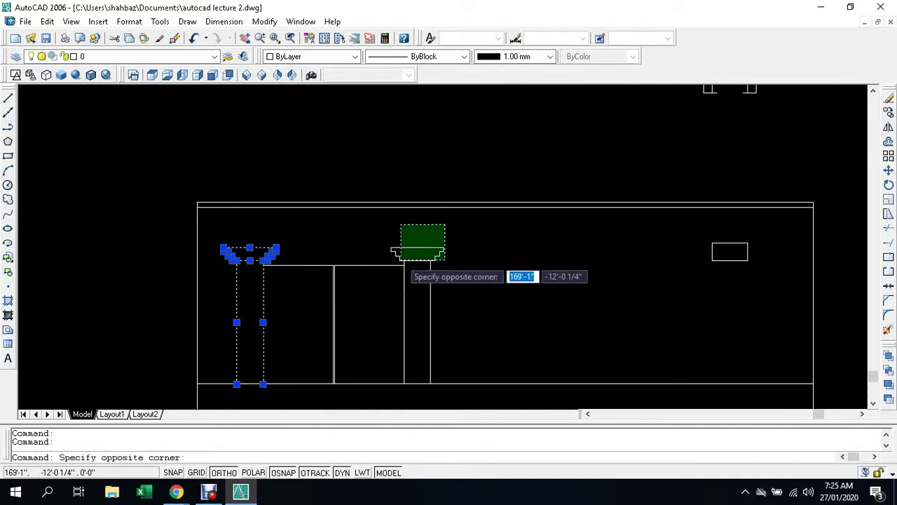
click(392, 260)
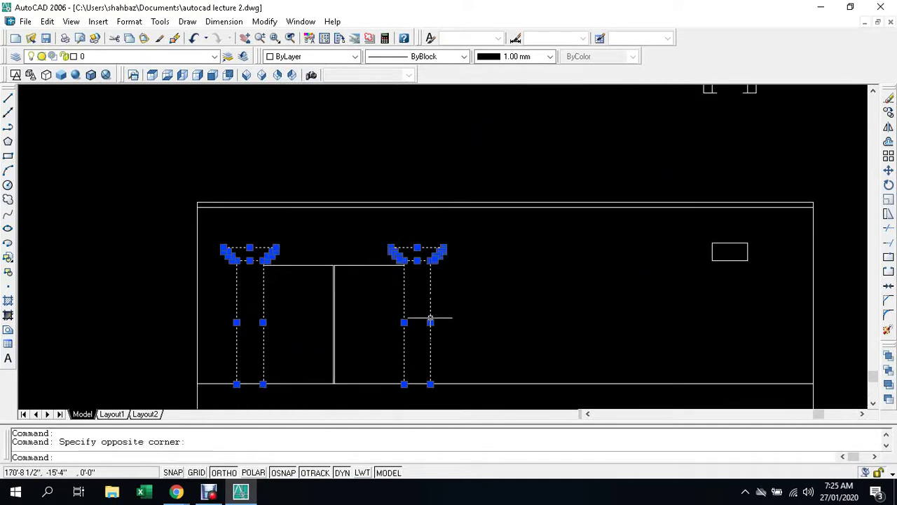
scroll(427, 321, down, 2)
scroll(365, 229, down, 2)
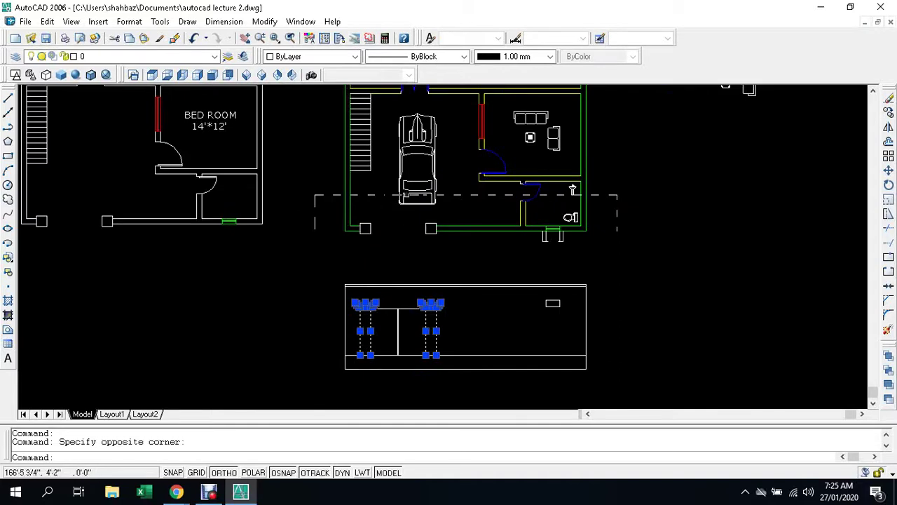
Colour the selected elevation columns green and clear the selection
click(355, 56)
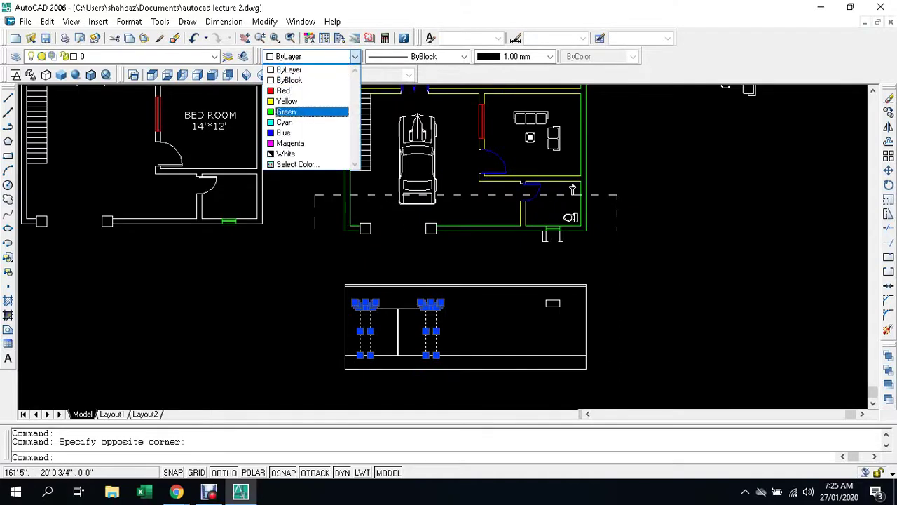
click(308, 111)
key(Escape)
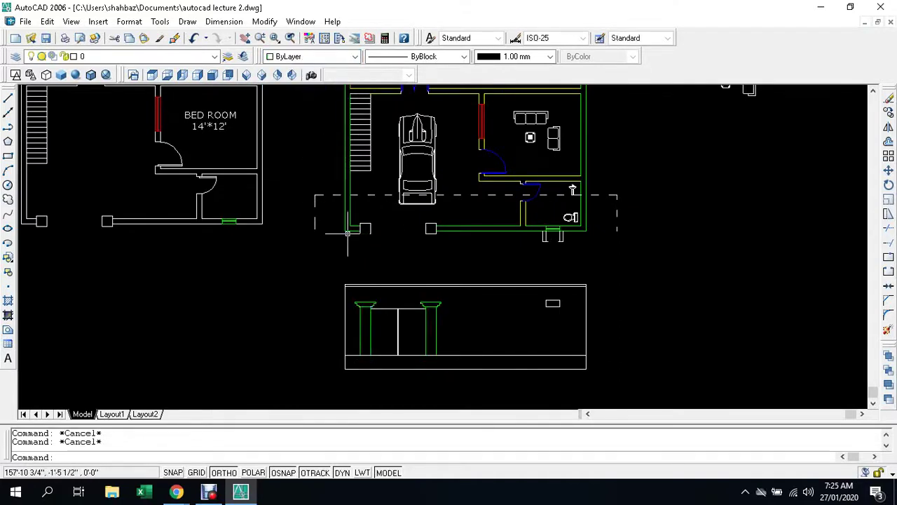
Make the lintel and centre divider between the pillars blue, then return to the floor plan
scroll(427, 343, up, 1)
click(394, 267)
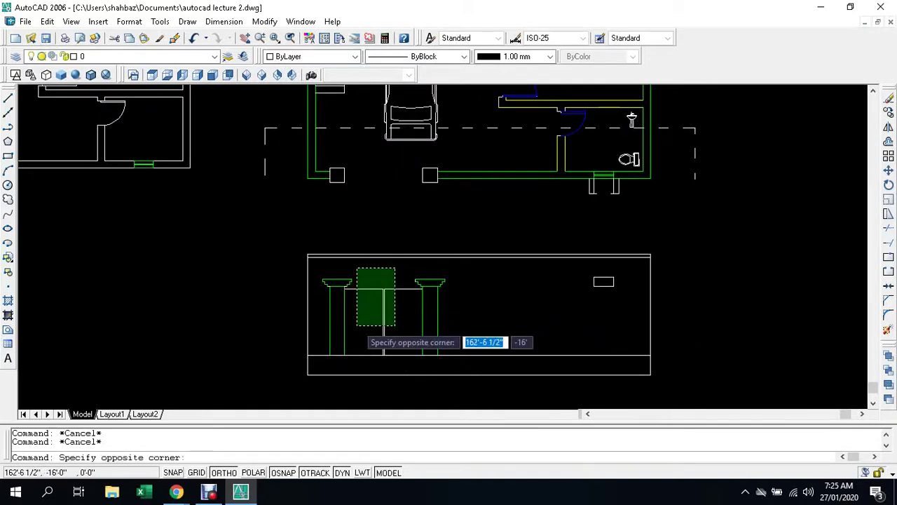
click(352, 327)
scroll(358, 330, down, 2)
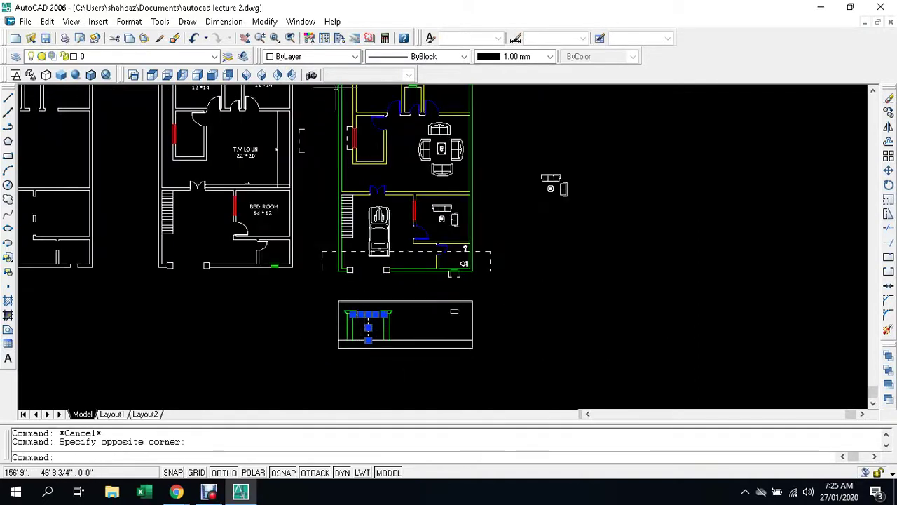
click(319, 56)
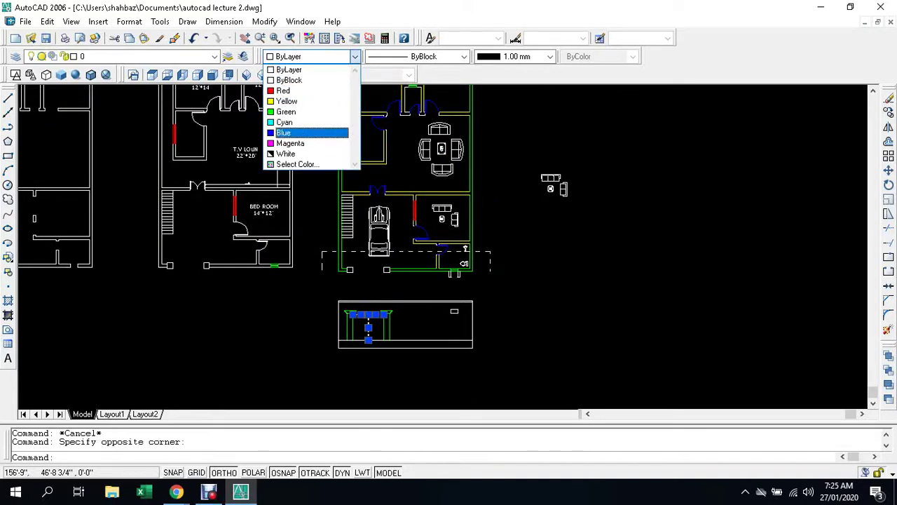
click(304, 136)
key(Escape)
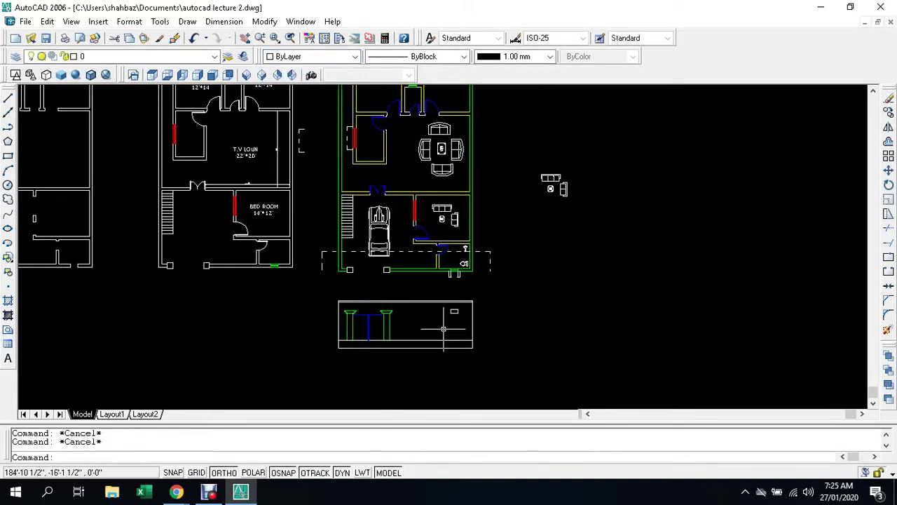
scroll(443, 328, up, 3)
scroll(244, 315, up, 3)
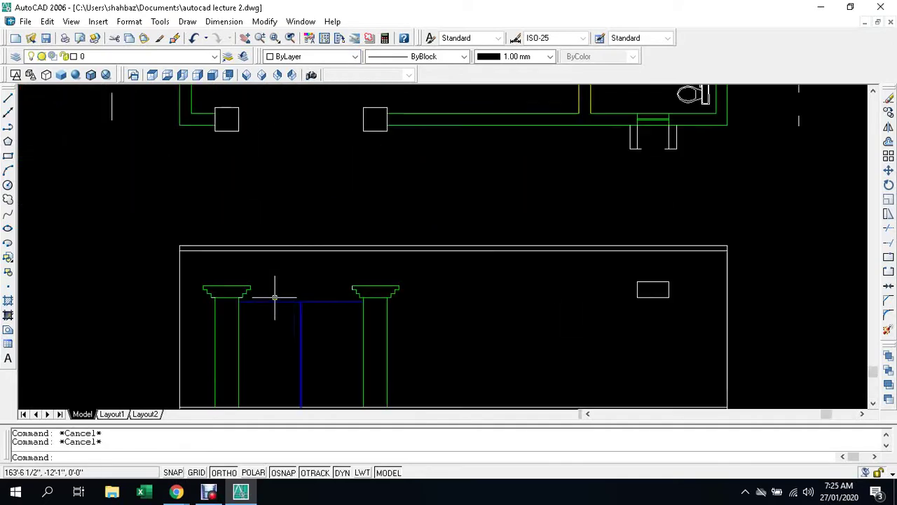
scroll(272, 296, down, 4)
middle_drag(307, 216, 367, 332)
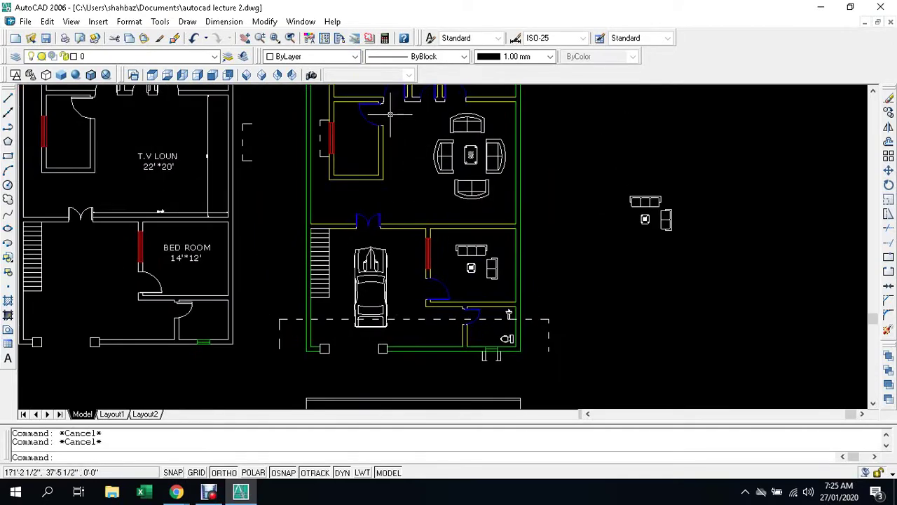
middle_drag(373, 145, 385, 265)
scroll(358, 275, up, 2)
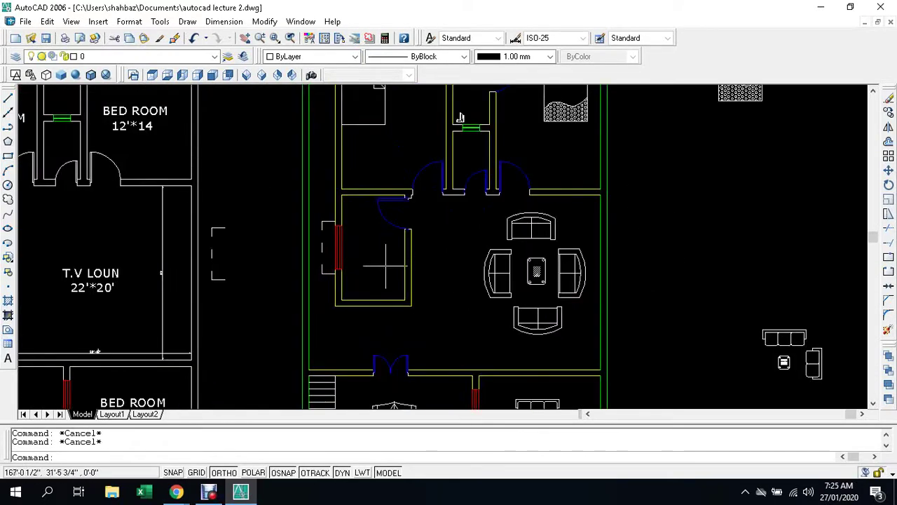
scroll(385, 265, up, 3)
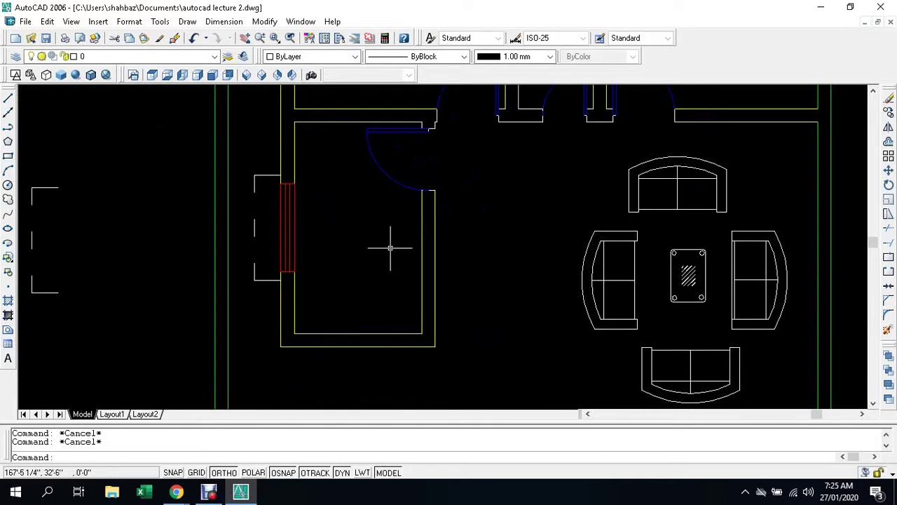
click(8, 228)
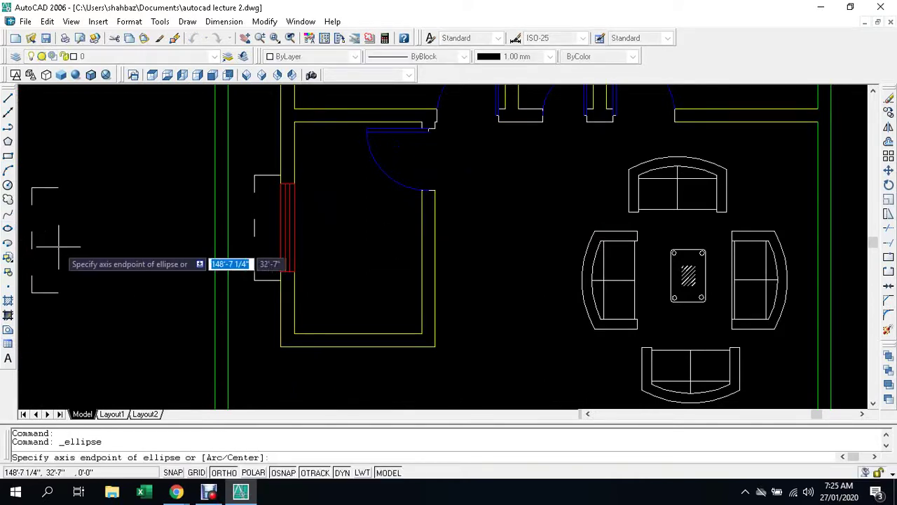
click(370, 268)
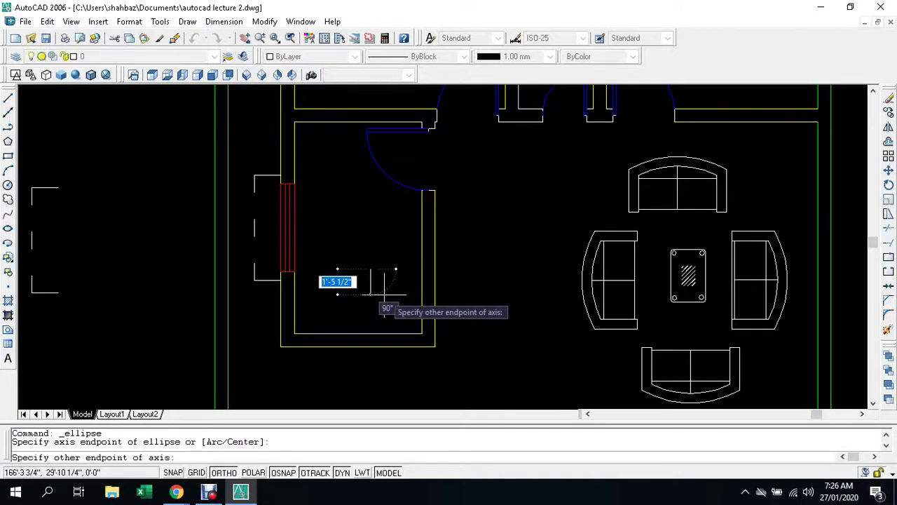
text(9)
key(Return)
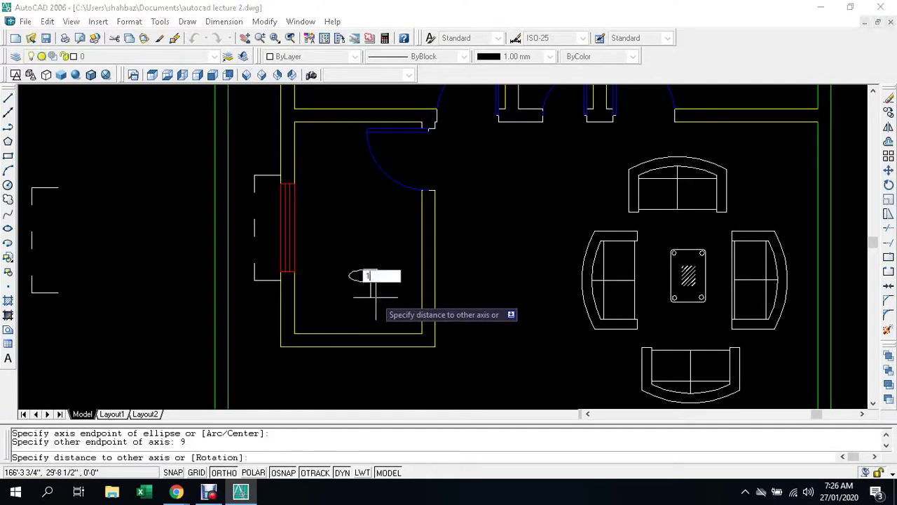
text(')
key(Return)
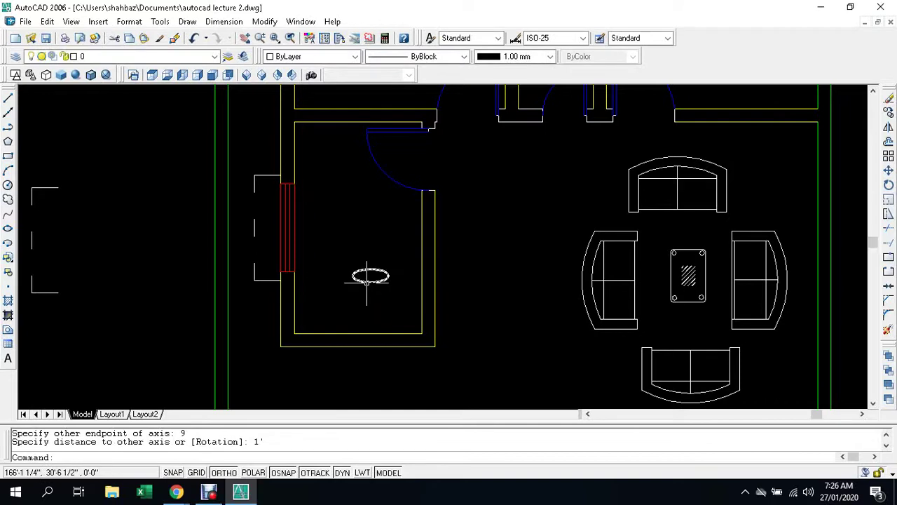
scroll(365, 297, up, 5)
scroll(367, 280, up, 3)
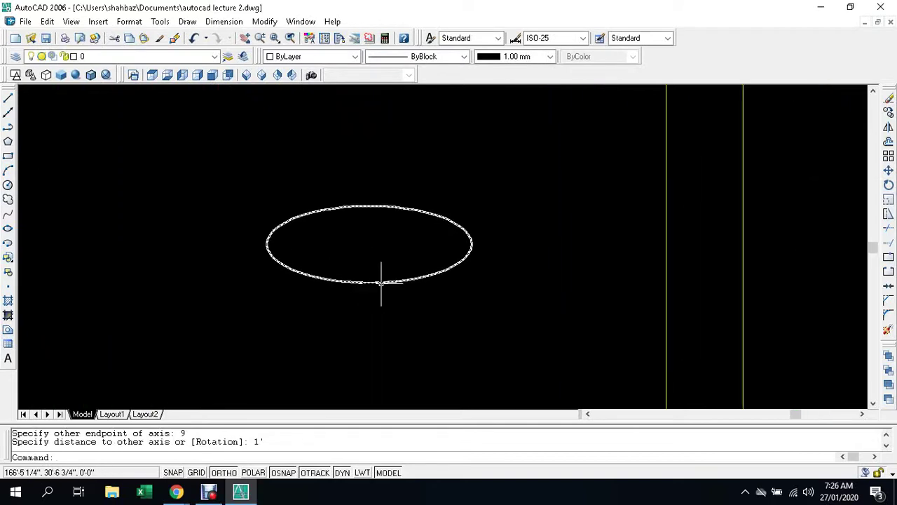
click(380, 283)
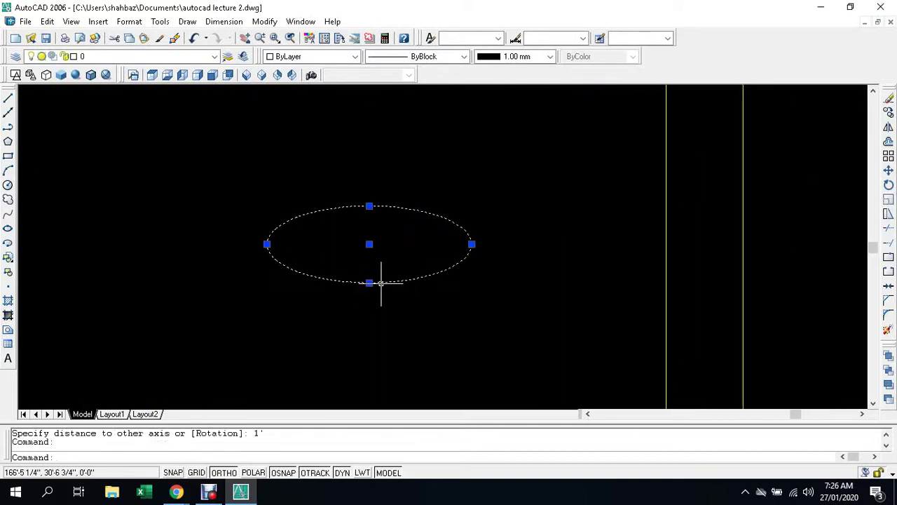
key(Delete)
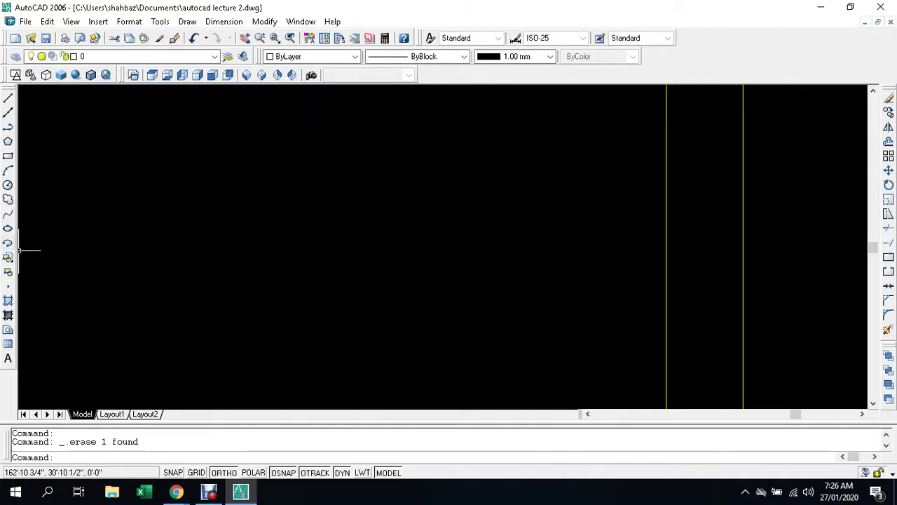
Draw an ellipse in the small room with a 1' axis and a 9 other-axis distance
click(7, 228)
click(299, 317)
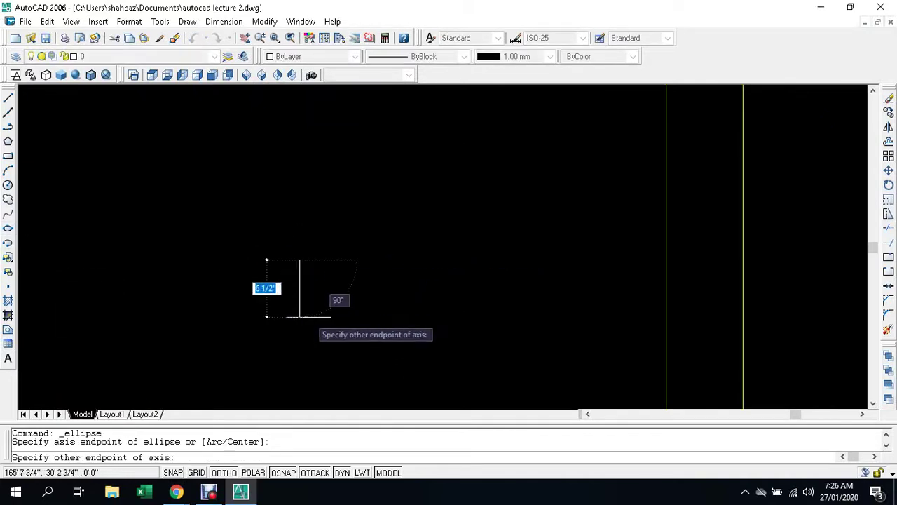
text(1')
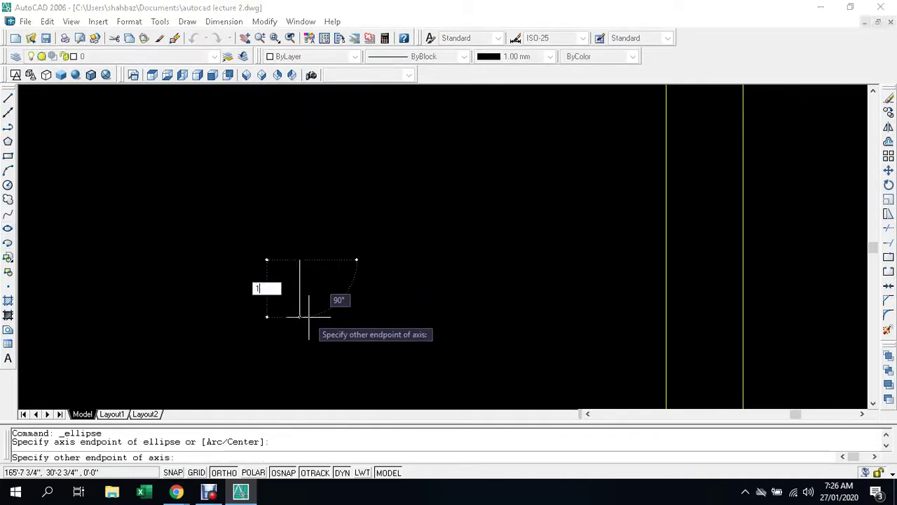
key(Return)
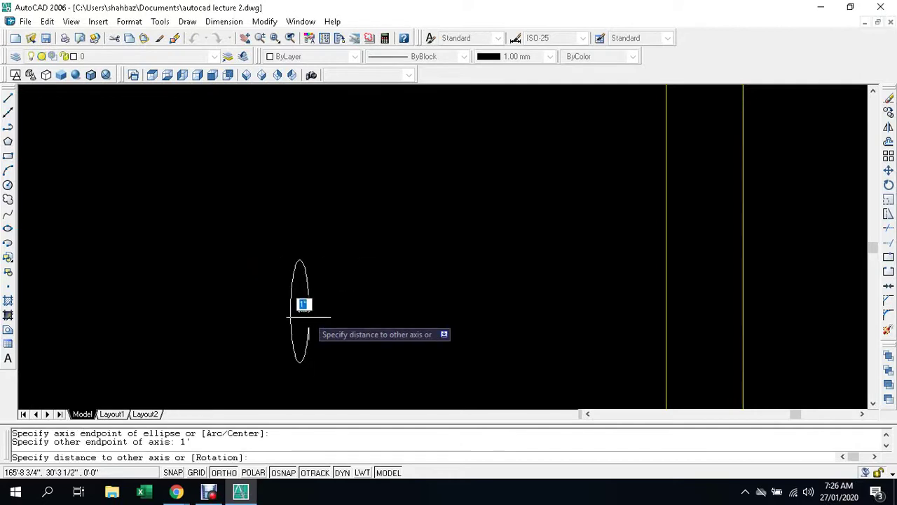
text(9)
key(Return)
key(Escape)
key(Escape)
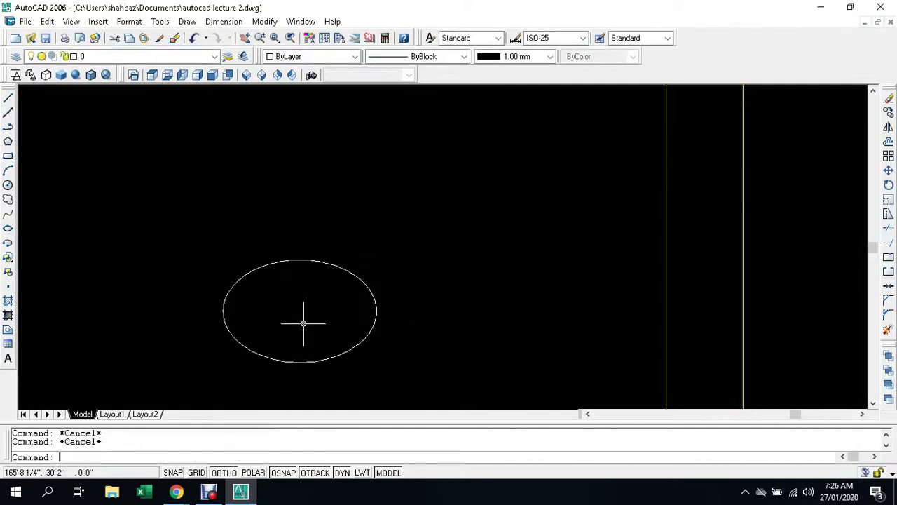
scroll(302, 324, down, 4)
scroll(273, 326, up, 3)
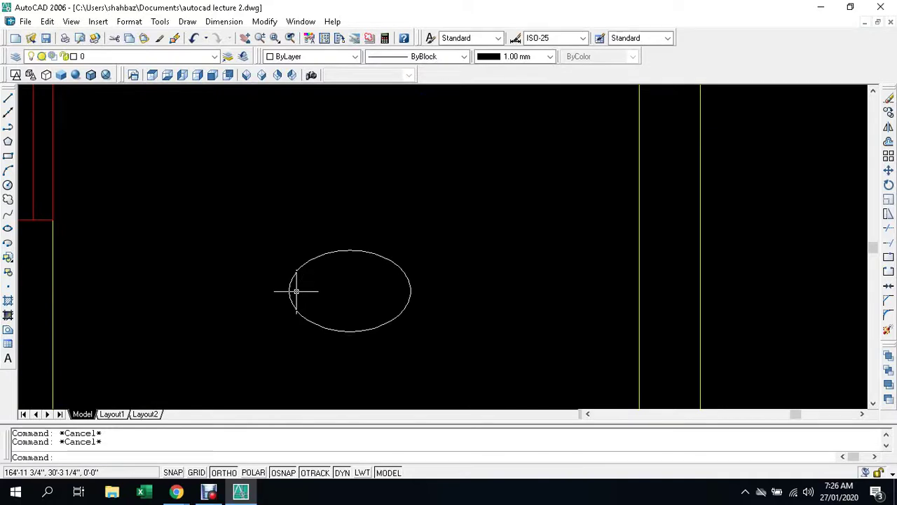
Start the Circle command with the C alias
text(c)
key(Return)
scroll(296, 291, up, 3)
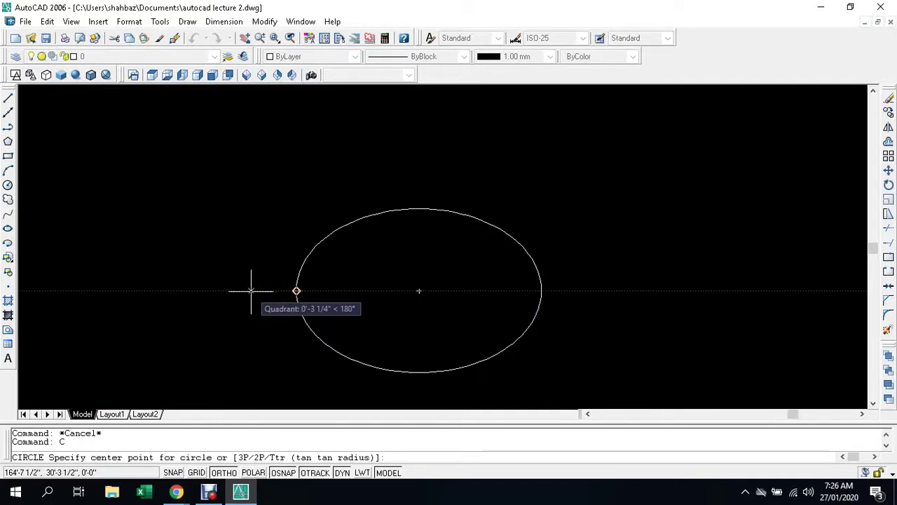
Draw a radius 3 circle left of the ellipse and shrink it slightly with its top grip
click(251, 290)
text(3)
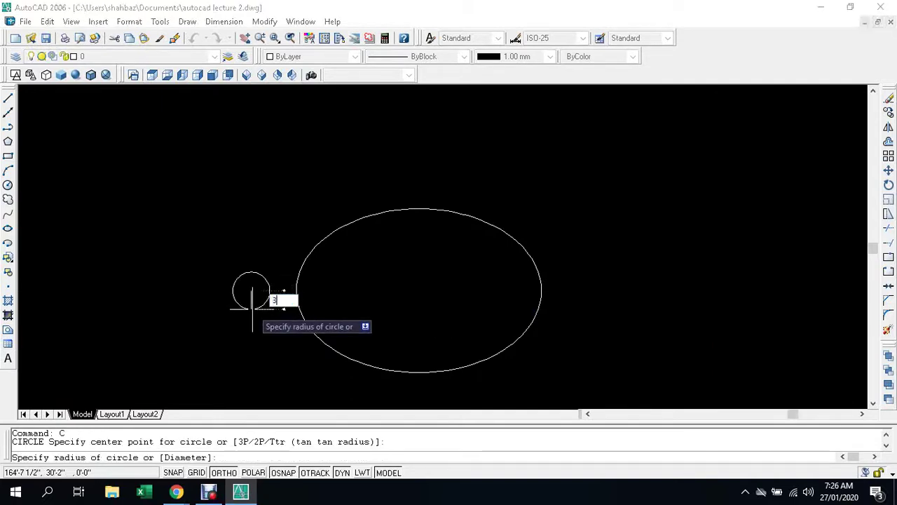
key(Return)
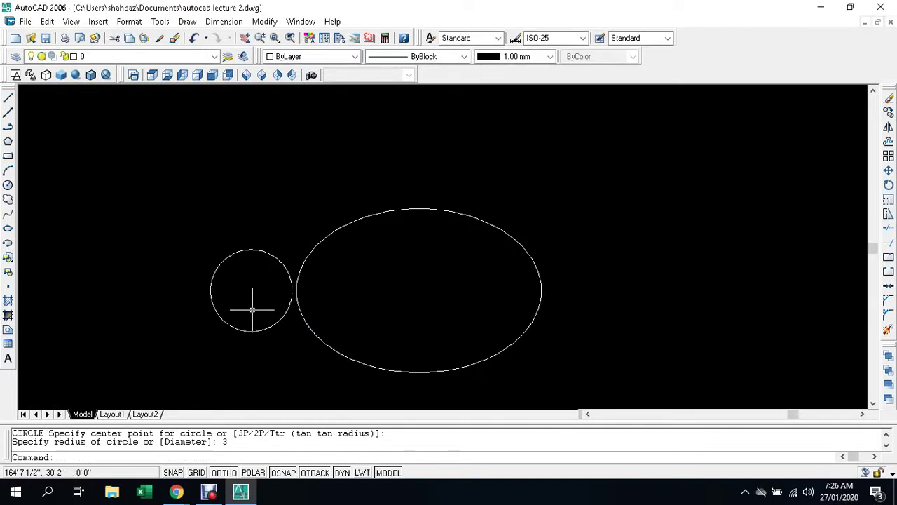
key(Escape)
key(Escape)
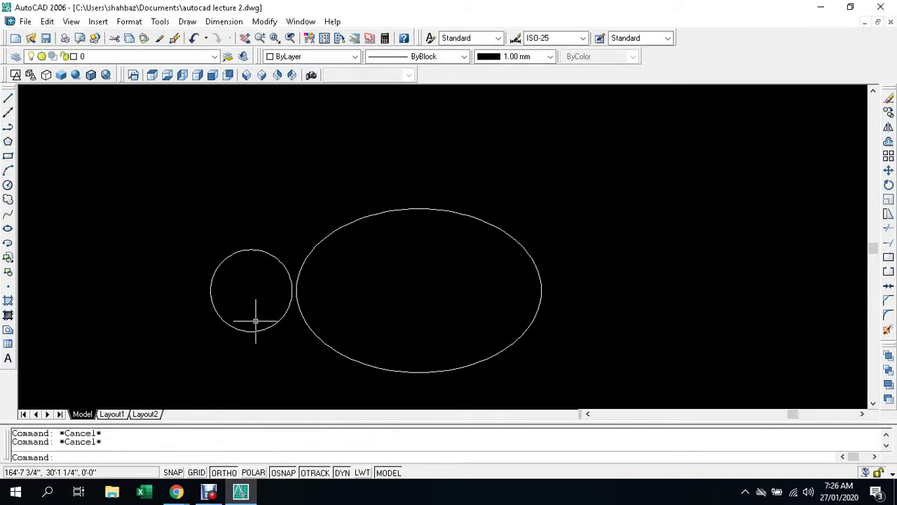
click(284, 264)
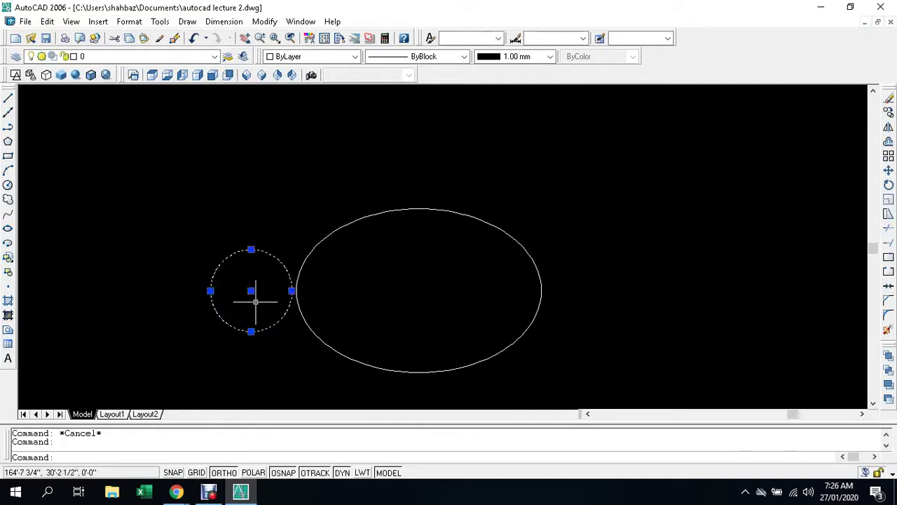
click(251, 249)
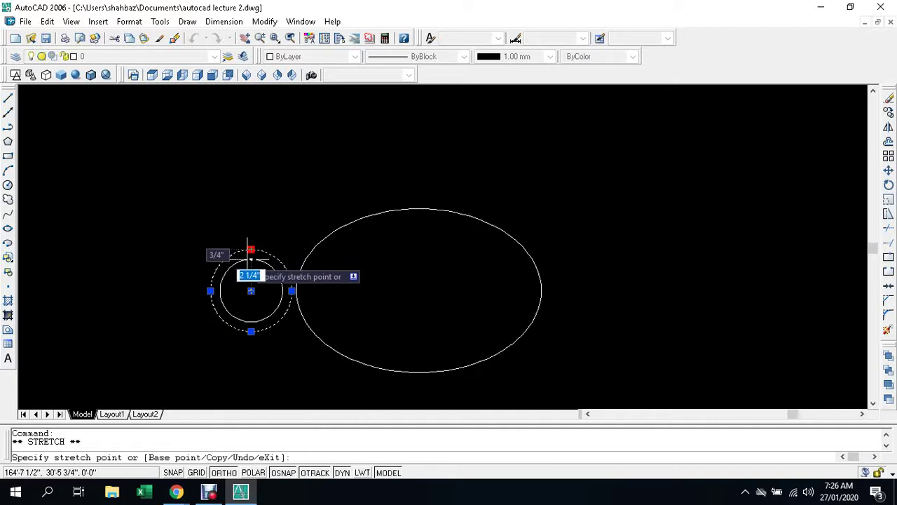
click(251, 259)
key(Escape)
key(Escape)
text(O)
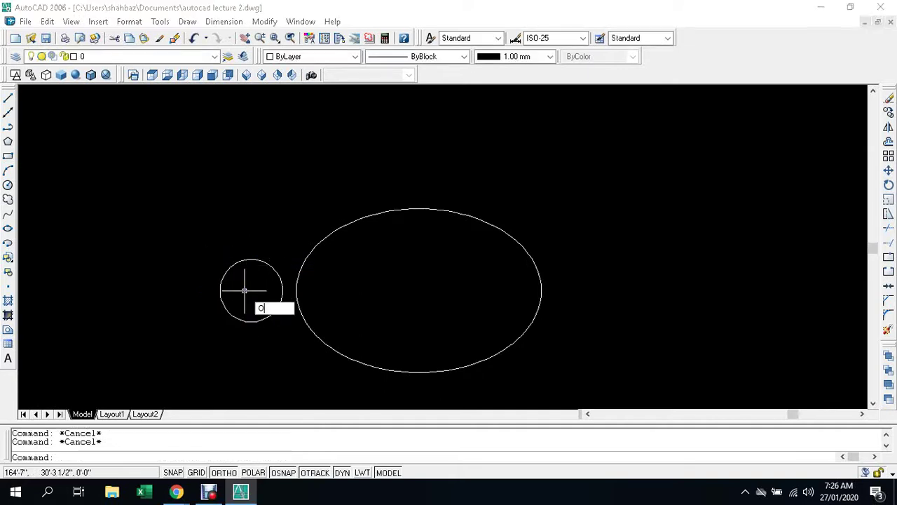
Offset the circle 1 unit inward to create a concentric inner circle
key(Return)
text(1)
key(Return)
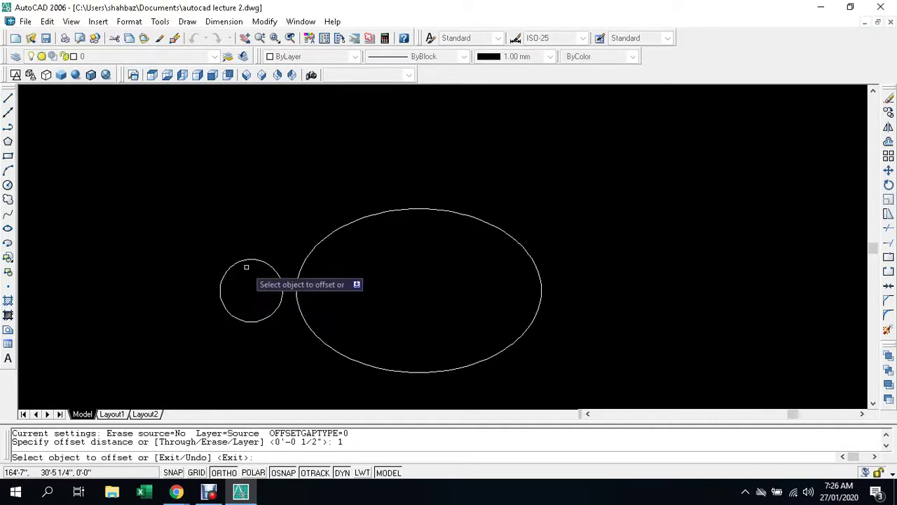
click(244, 263)
click(251, 282)
scroll(252, 286, up, 3)
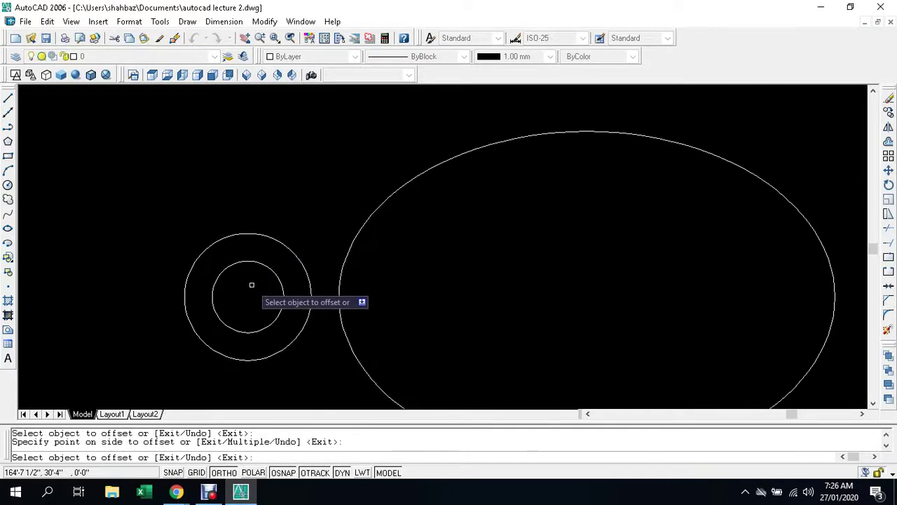
key(Escape)
key(Escape)
Offset the middle circle 1 unit inward to add a third concentric circle
text(o)
key(Return)
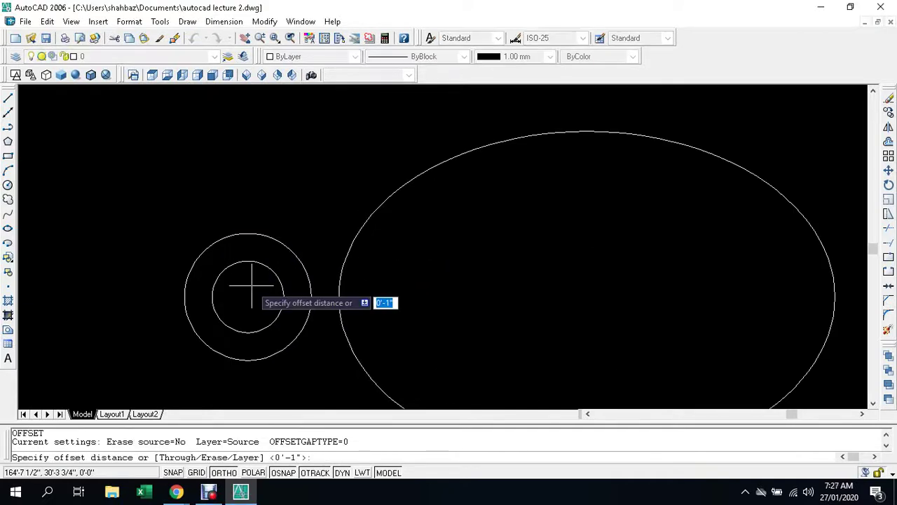
text(1)
key(Return)
click(272, 273)
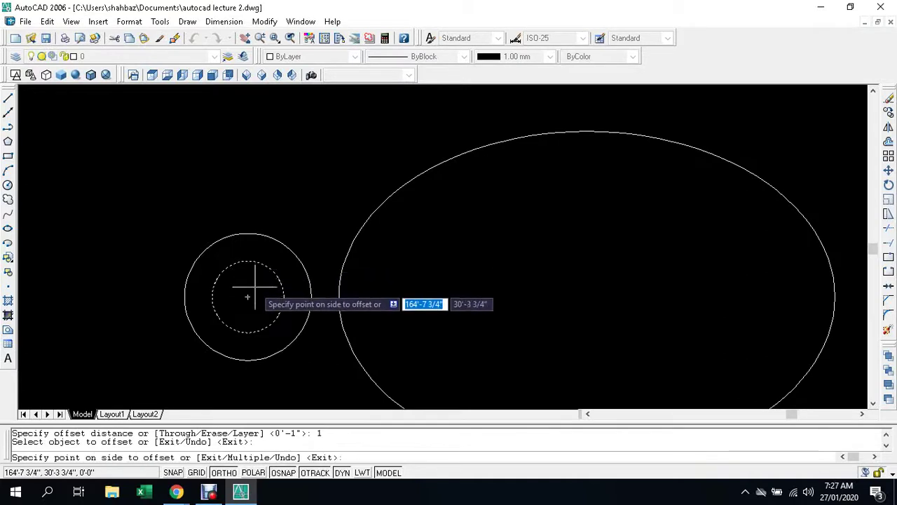
click(251, 294)
key(Escape)
scroll(250, 305, down, 3)
key(Escape)
scroll(252, 312, down, 2)
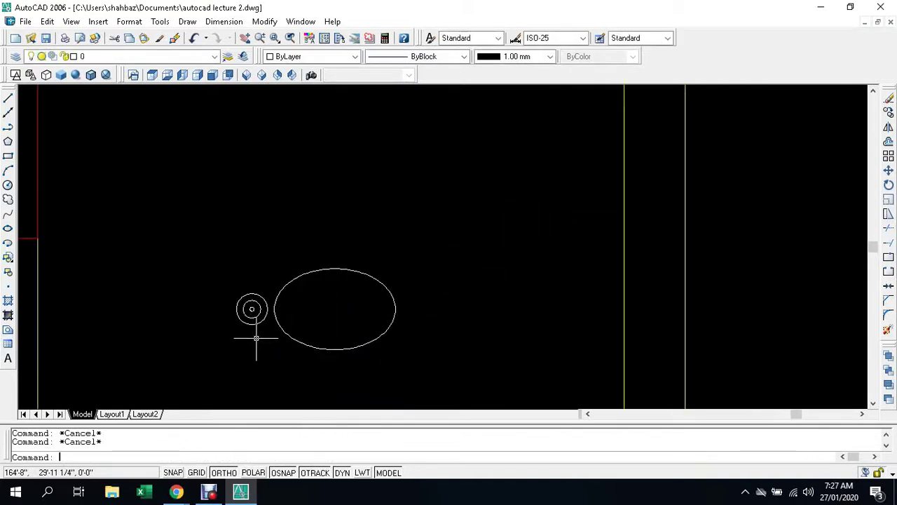
scroll(256, 316, up, 2)
scroll(249, 298, up, 2)
scroll(258, 285, down, 2)
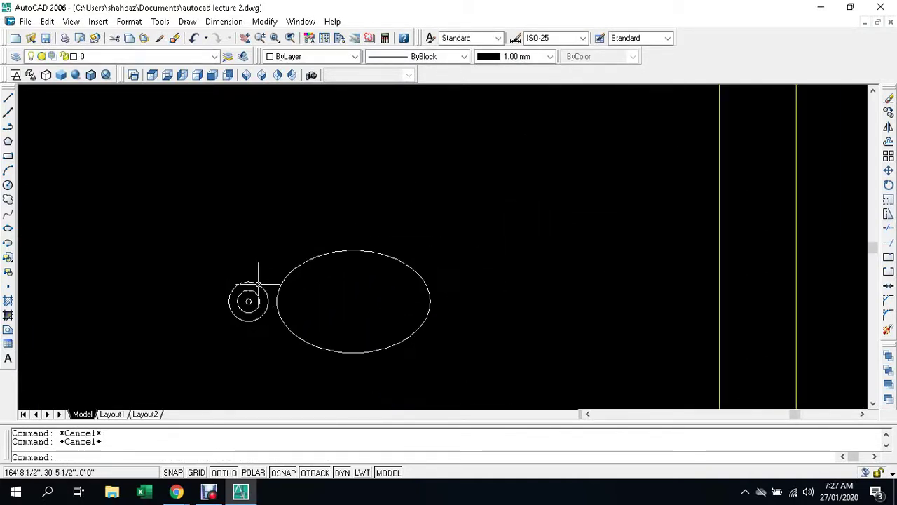
scroll(251, 309, up, 3)
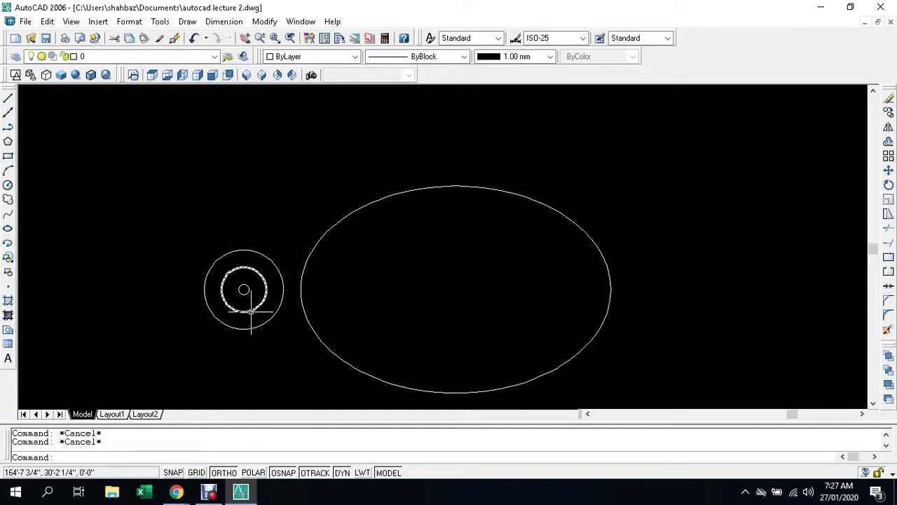
text(L)
key(Return)
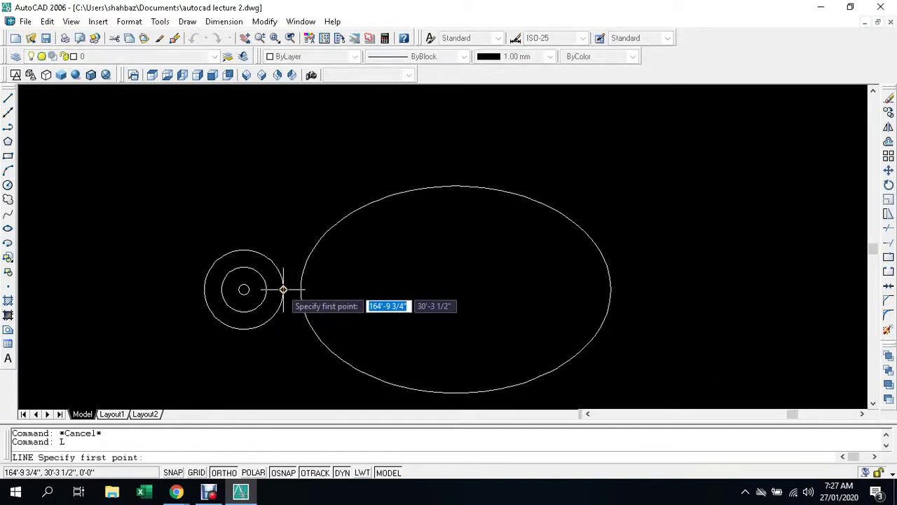
Draw a horizontal line from the outer circle's right edge to just inside the ellipse
click(284, 289)
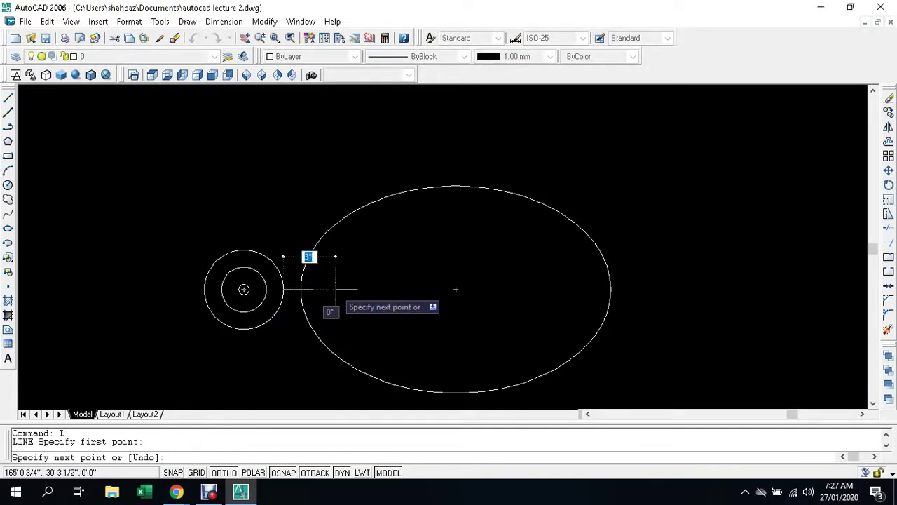
scroll(319, 287, up, 4)
click(314, 283)
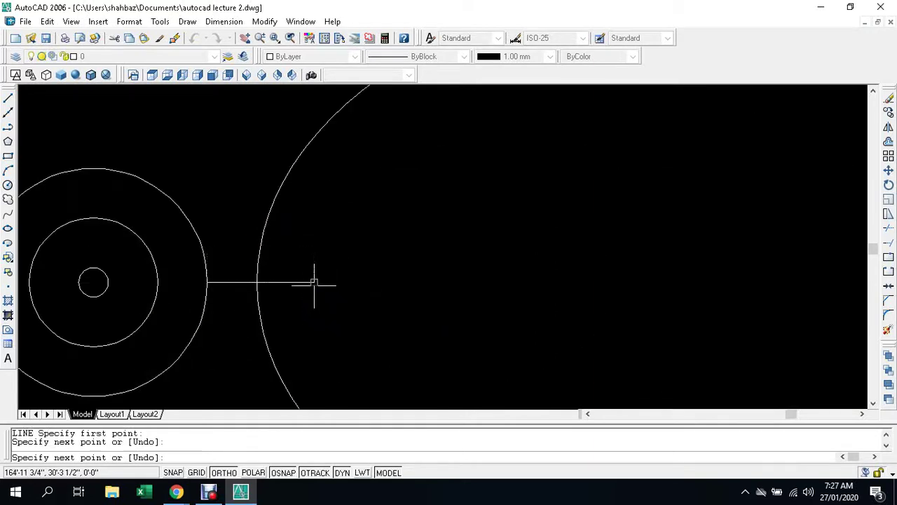
key(Escape)
key(Escape)
Make a trial offset copy 1 above the line, then delete it
text(o)
key(Return)
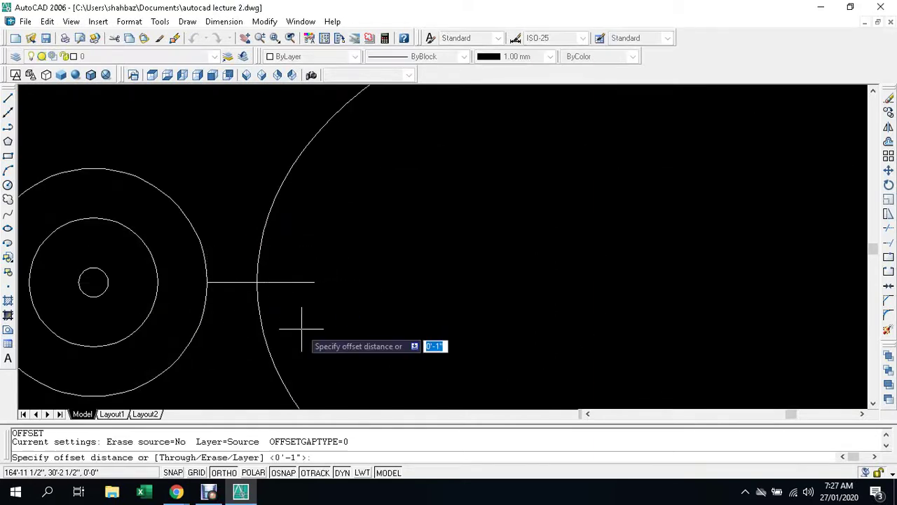
text(1)
key(Return)
click(277, 283)
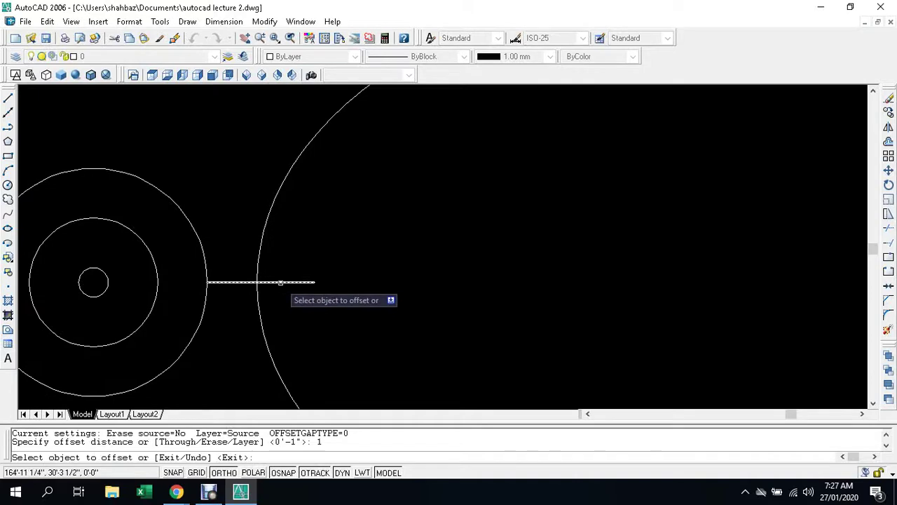
click(291, 241)
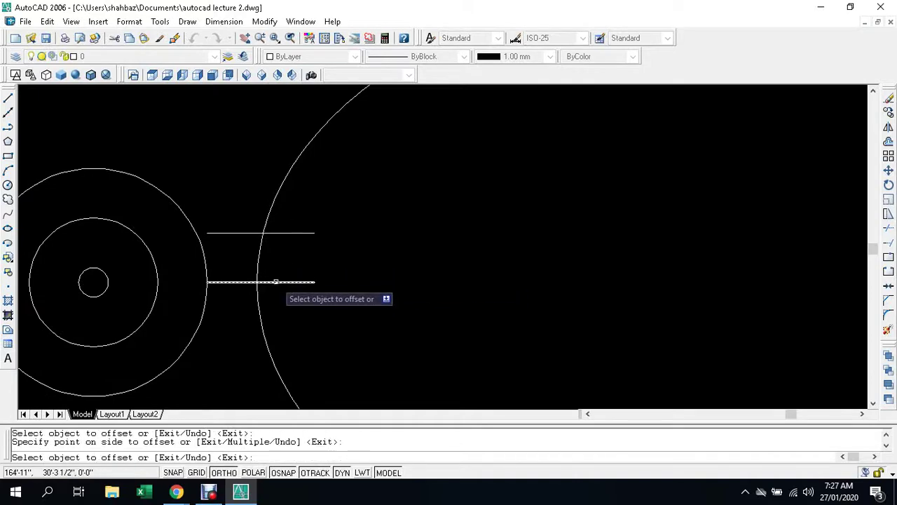
key(Escape)
key(Escape)
click(294, 232)
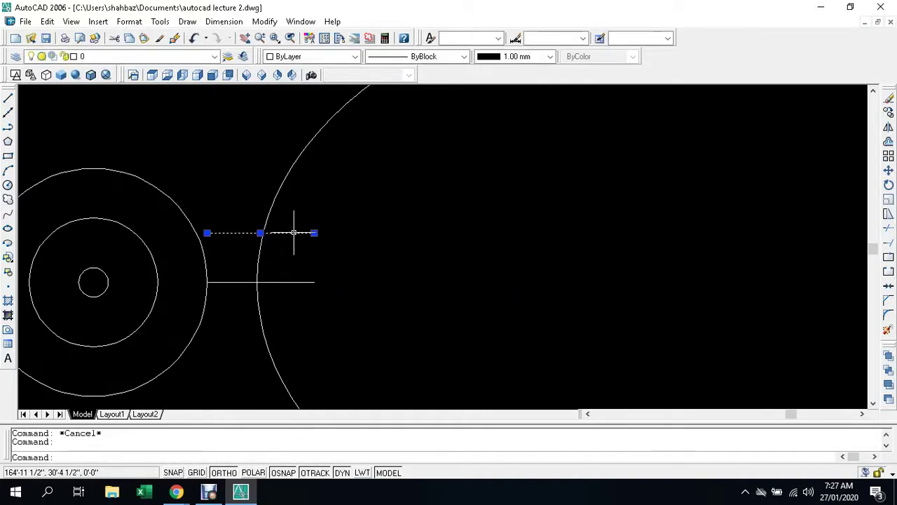
key(Delete)
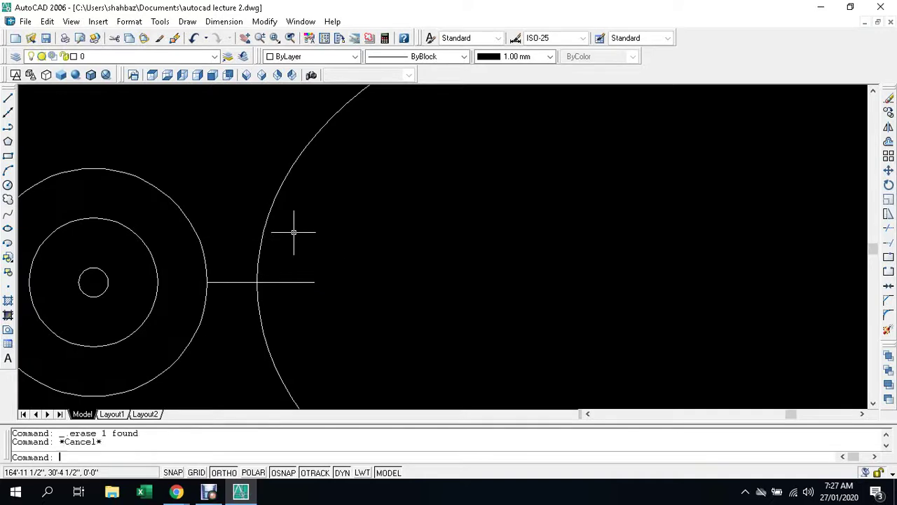
Offset the line 0.5 above and below, then erase the original middle line
text(o)
key(Return)
text(0.5)
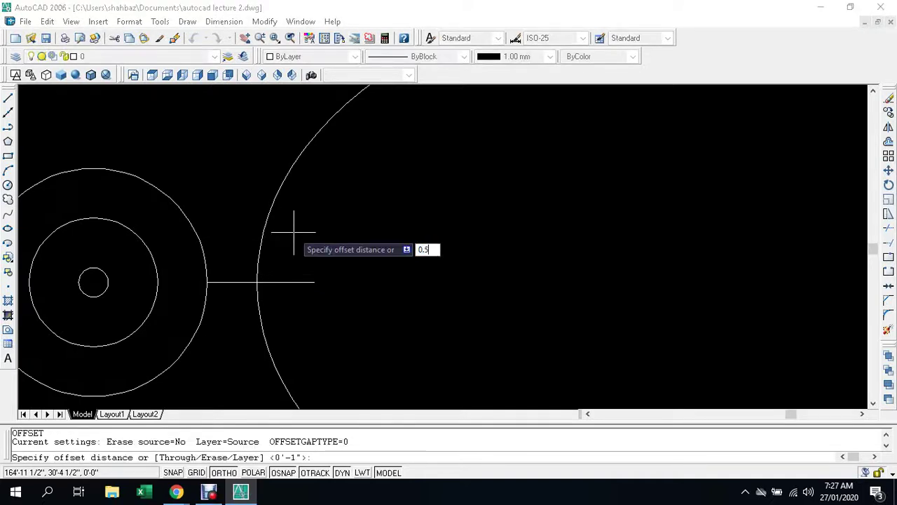
key(Return)
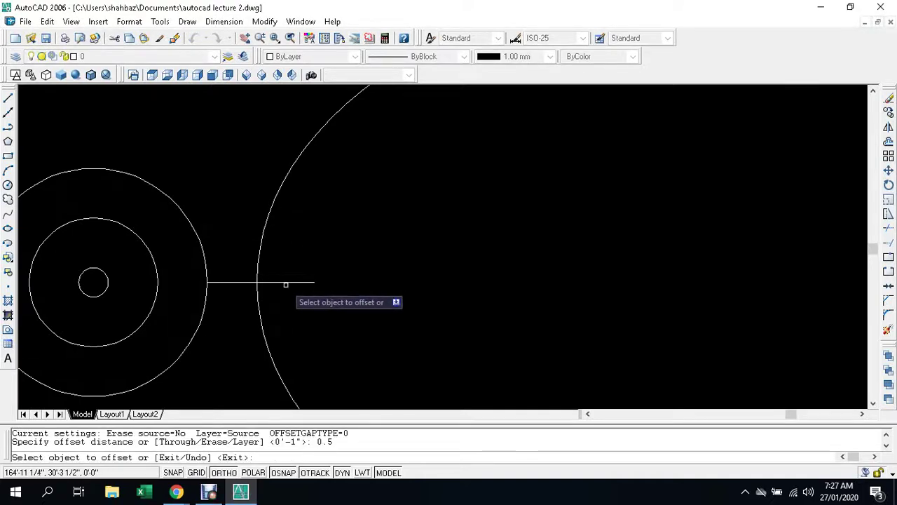
click(286, 282)
click(287, 242)
click(284, 282)
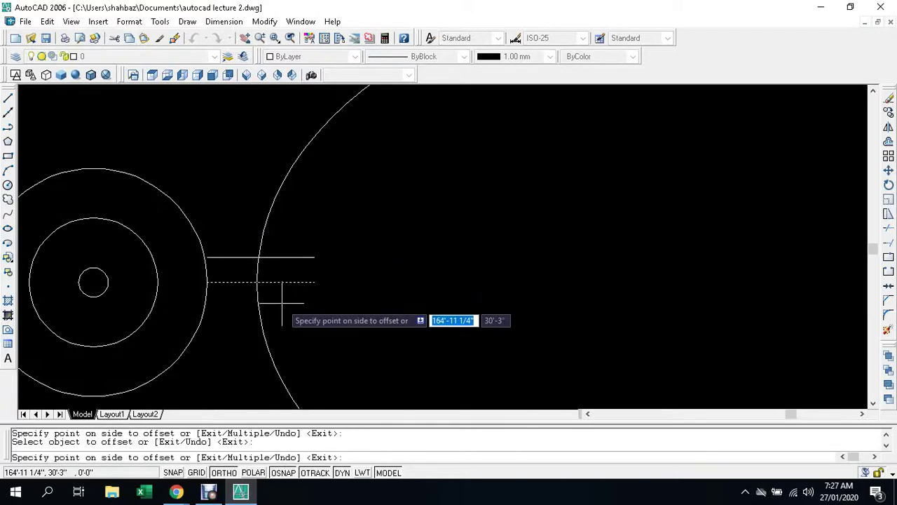
click(284, 301)
key(Escape)
key(Escape)
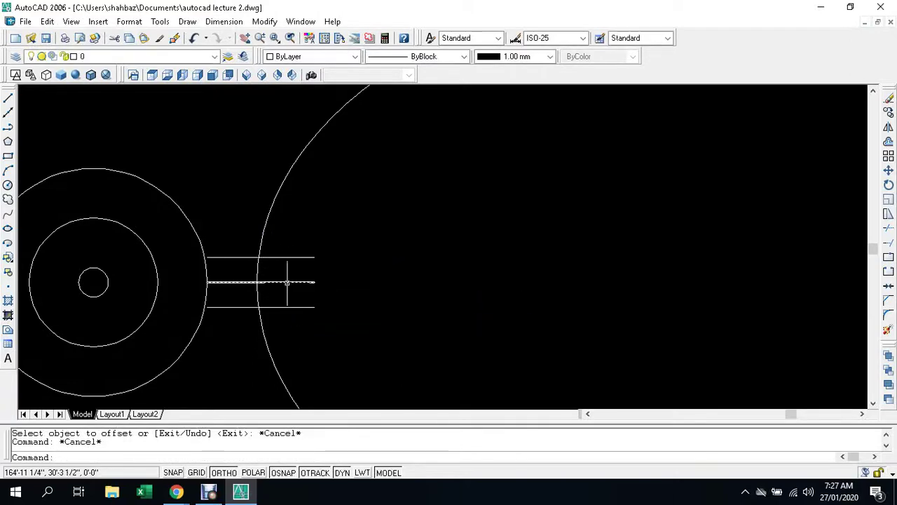
click(287, 281)
key(Delete)
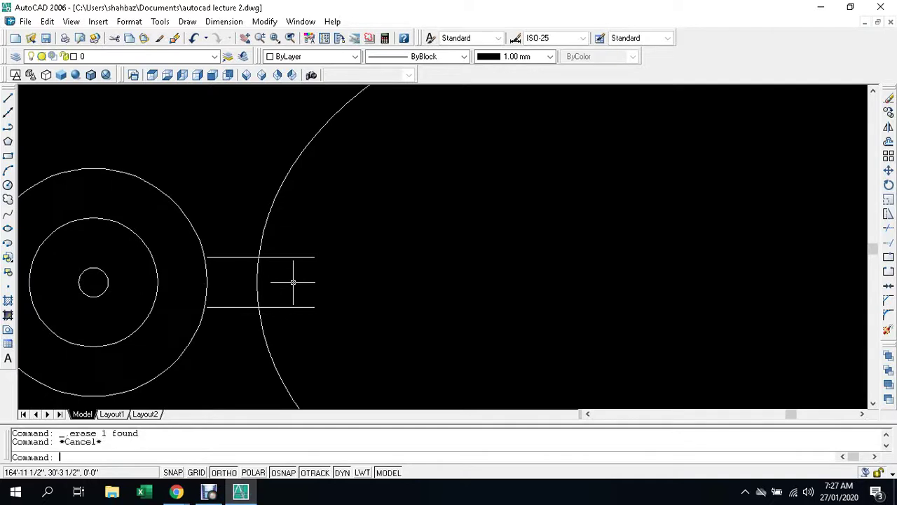
text(l)
key(Return)
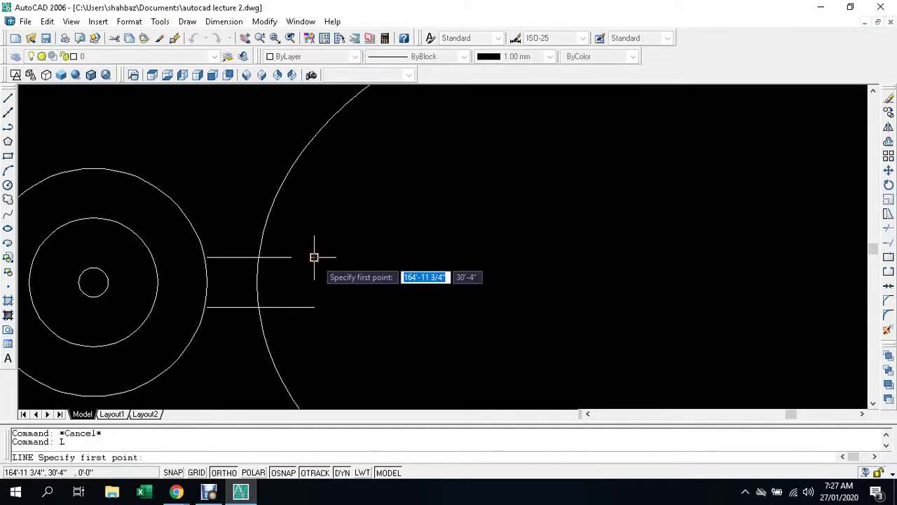
Draw a vertical line joining the right ends of the two parallel lines
click(314, 257)
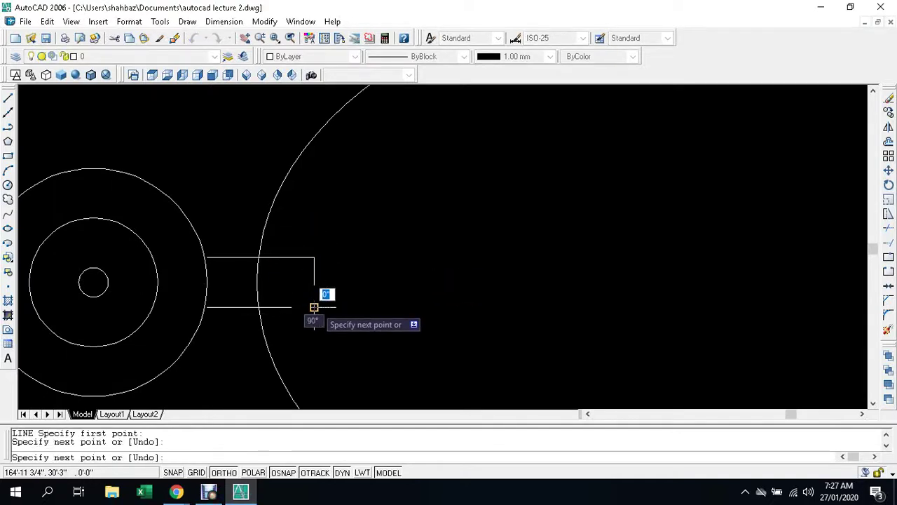
click(314, 306)
key(Escape)
key(Escape)
Fillet the bottom-right and top-right corners of the tab with radius 0.5
text(f)
key(Return)
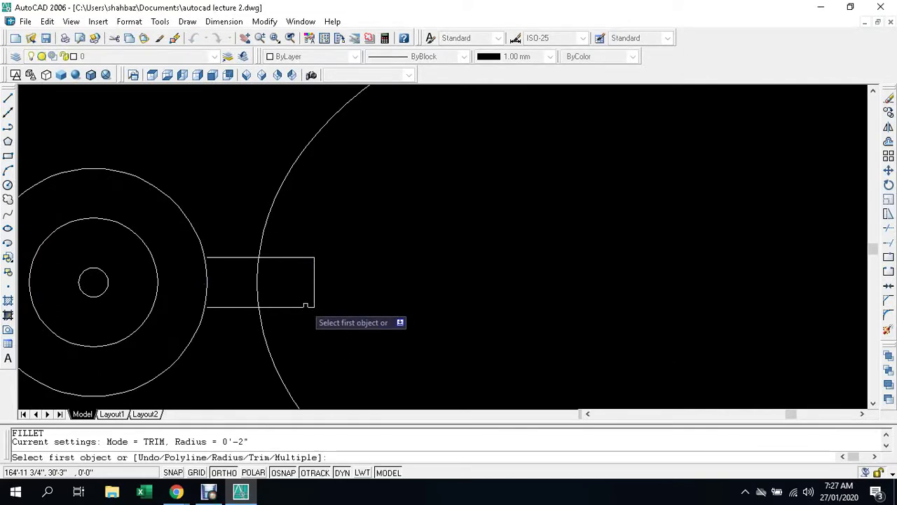
text(R)
key(Return)
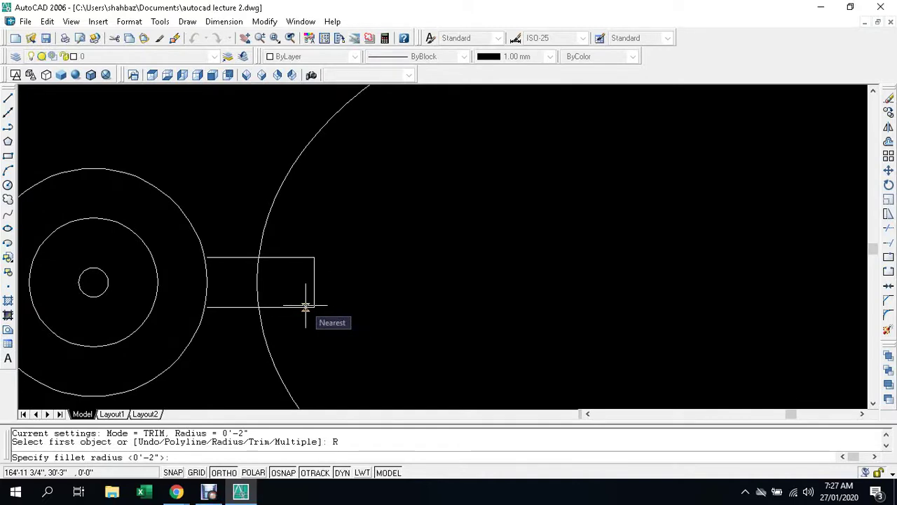
text(0.5)
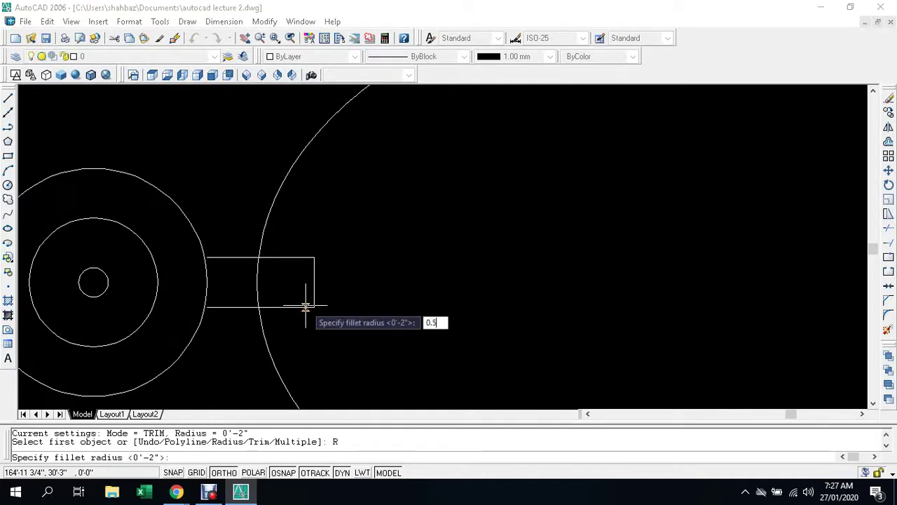
key(Return)
click(303, 306)
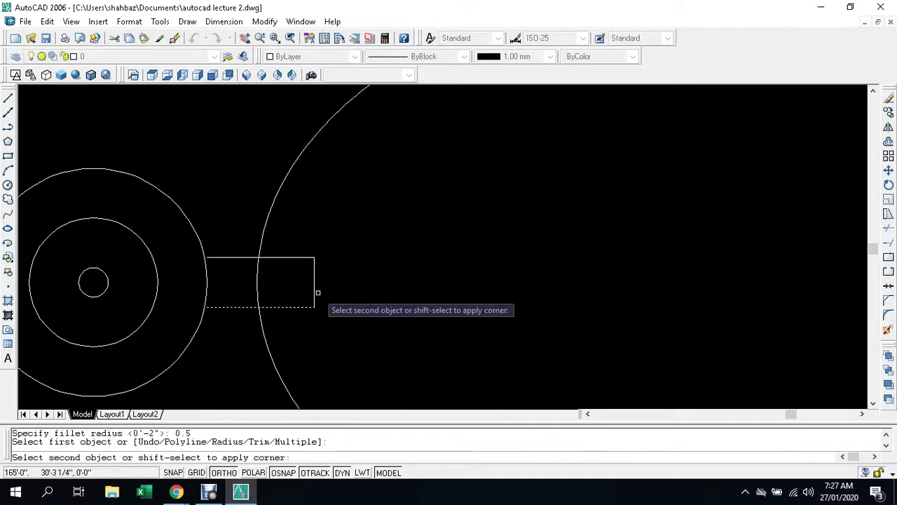
click(314, 292)
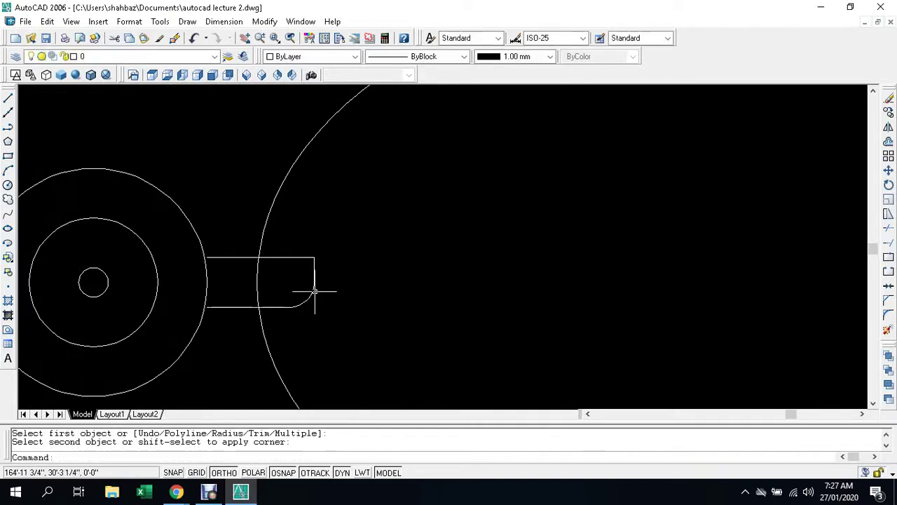
key(Return)
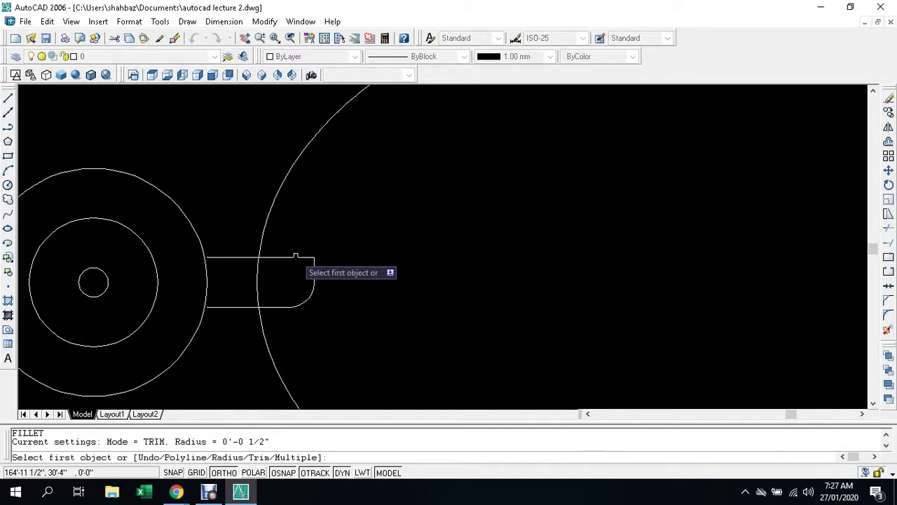
click(301, 258)
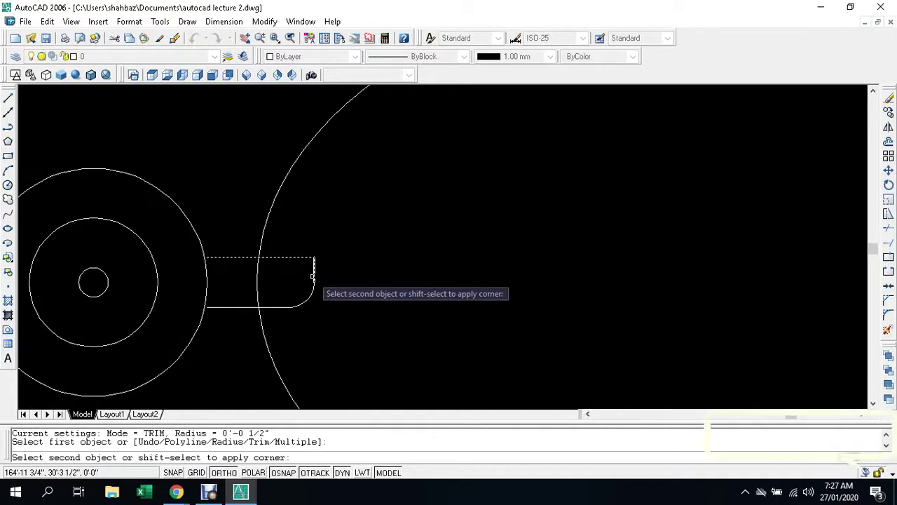
click(316, 282)
key(Escape)
key(Escape)
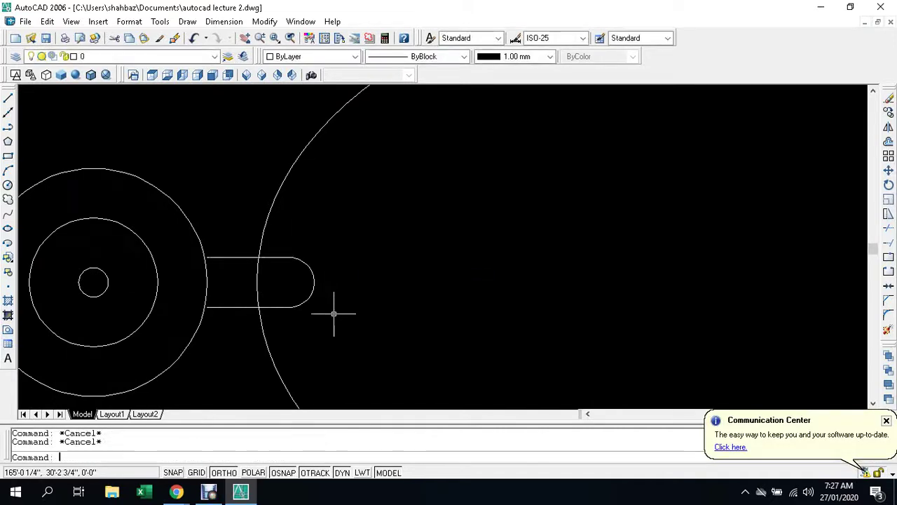
text(T)
key(Return)
key(Return)
Trim away the circle arc that lies inside the tab
click(289, 284)
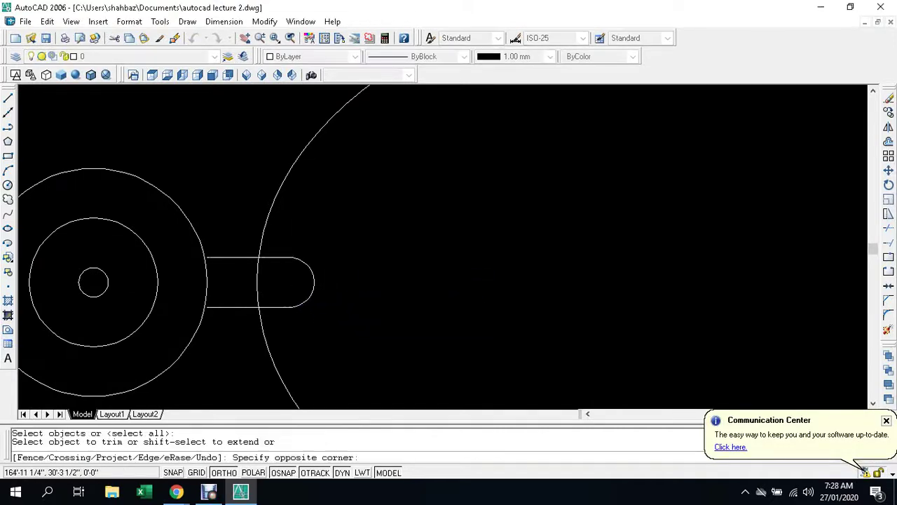
click(251, 291)
scroll(251, 290, down, 5)
scroll(326, 308, down, 2)
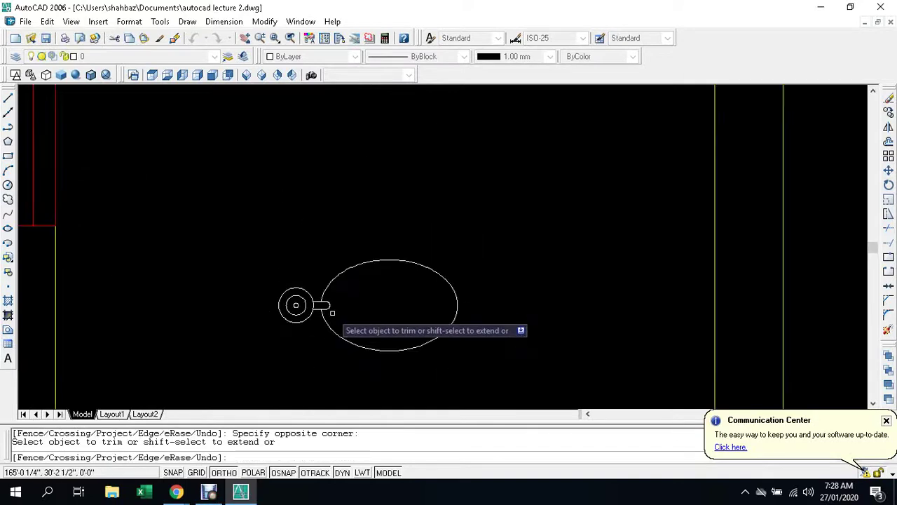
key(Escape)
scroll(288, 294, up, 2)
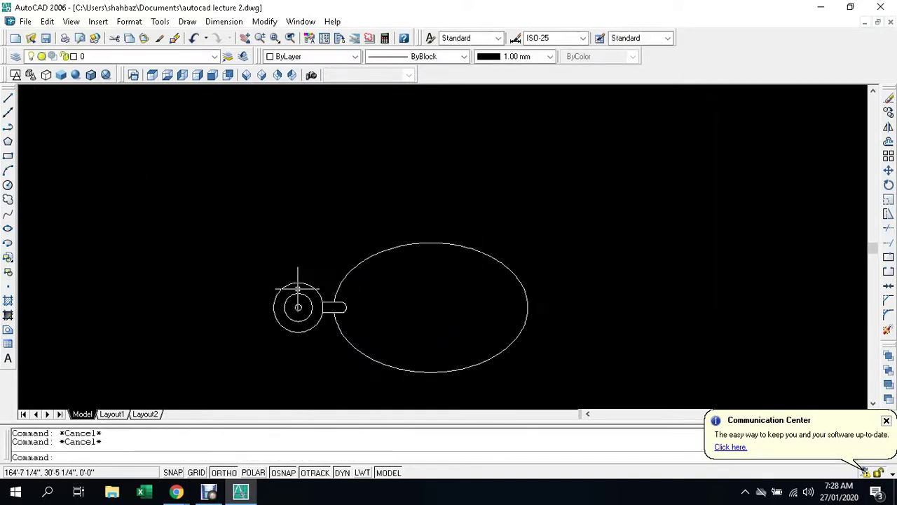
scroll(296, 297, up, 2)
Copy the concentric circles from their centre to just above and just below the original
text(co)
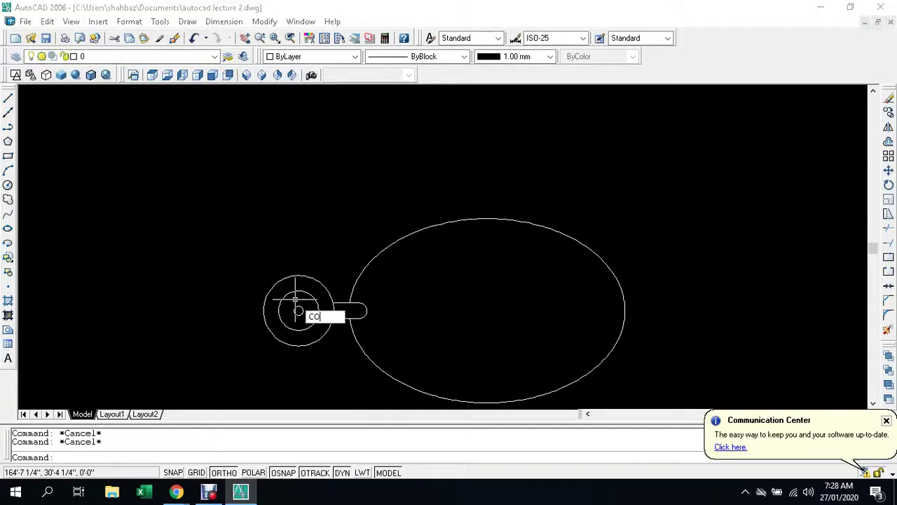
key(Return)
click(333, 269)
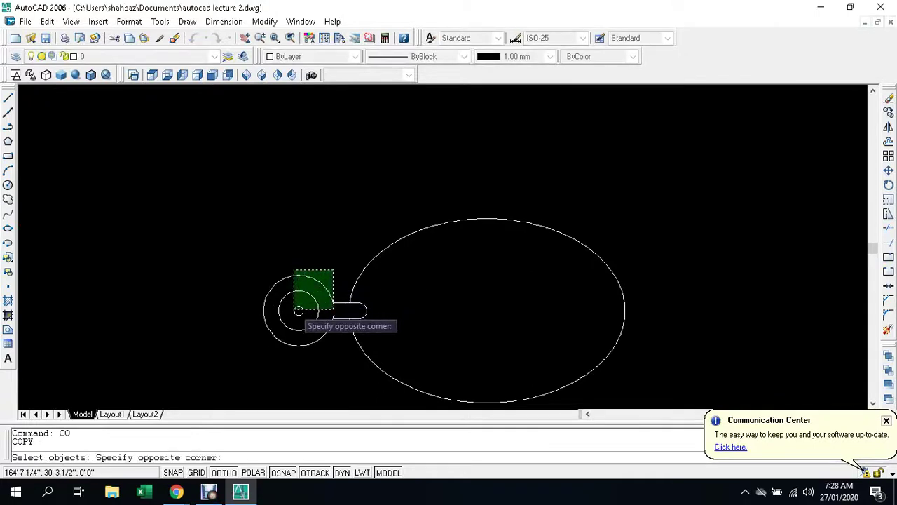
click(298, 310)
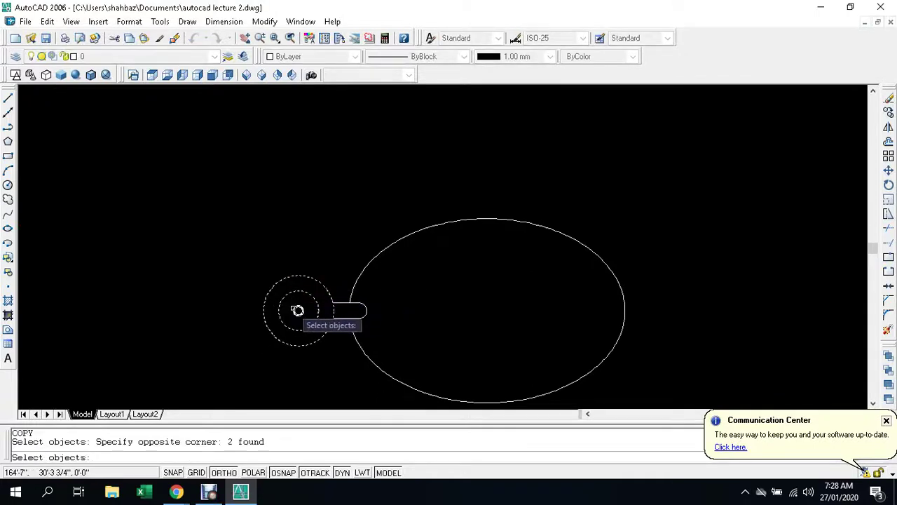
click(298, 311)
key(Return)
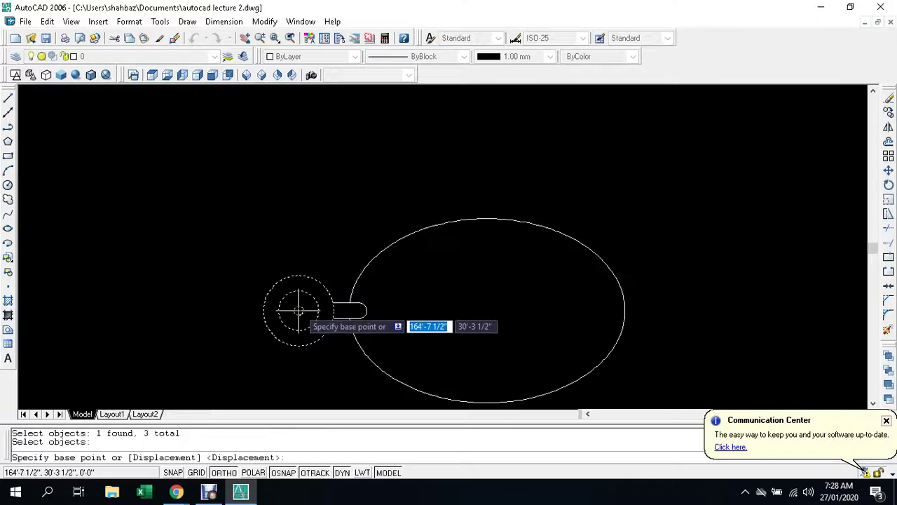
click(298, 311)
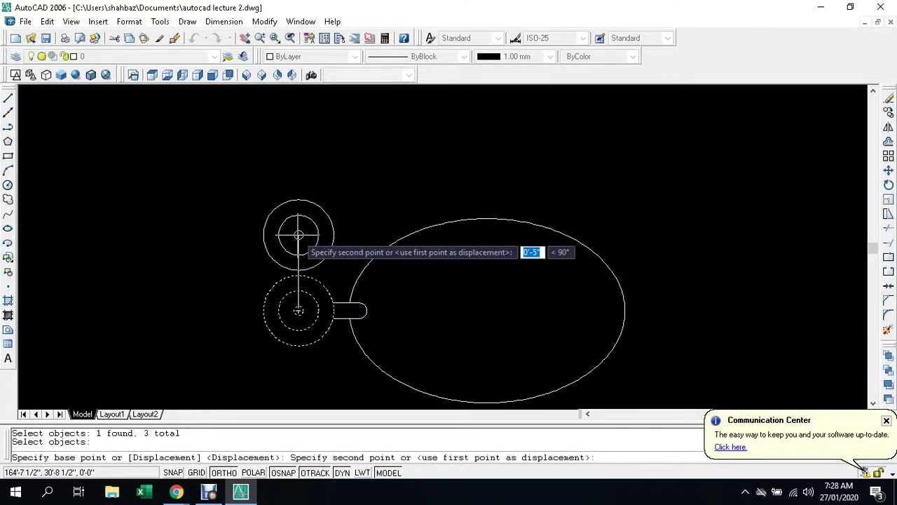
click(298, 232)
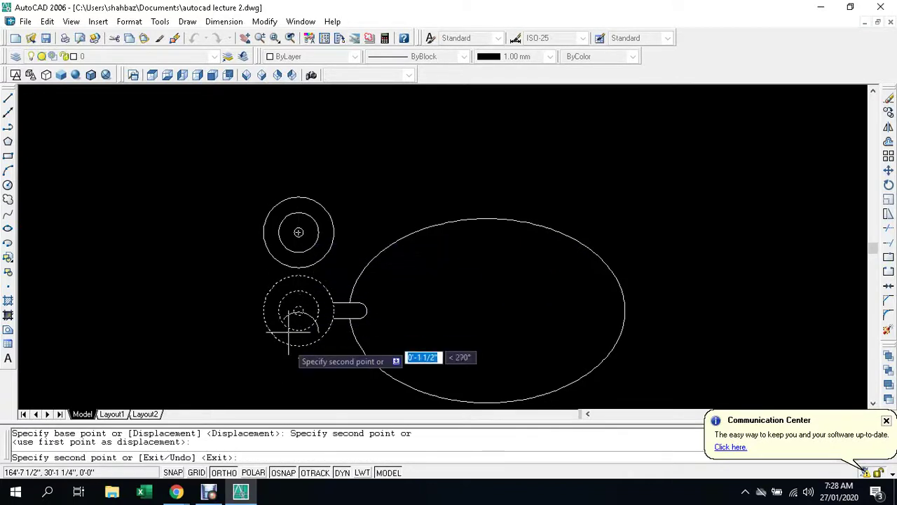
scroll(287, 378, up, 1)
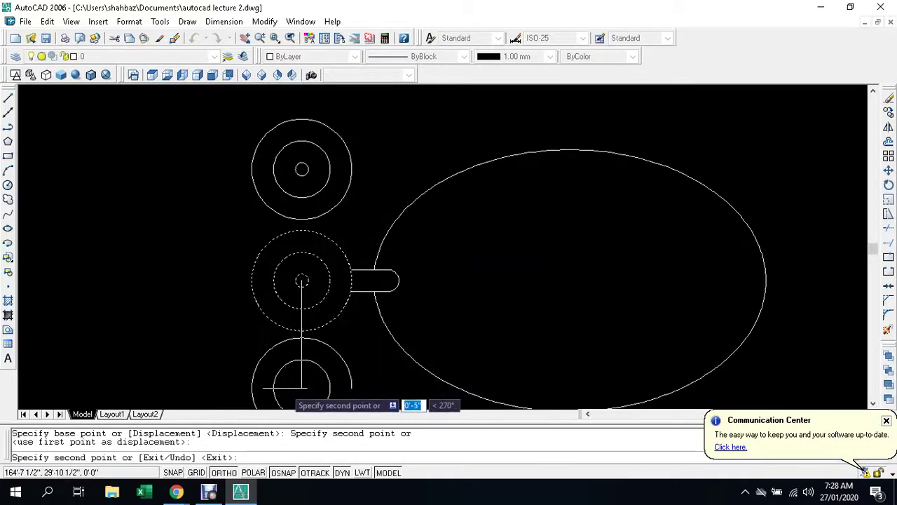
click(302, 387)
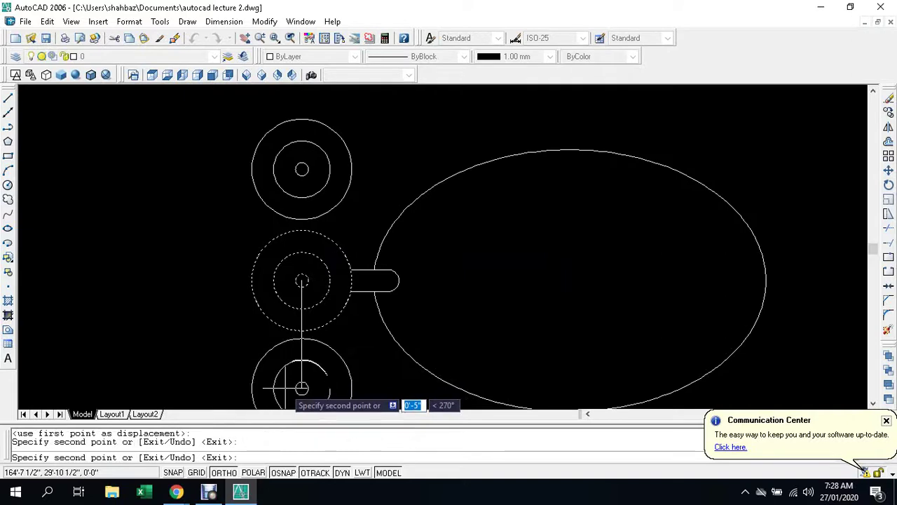
key(Escape)
scroll(302, 386, down, 4)
key(Escape)
scroll(337, 295, down, 1)
Copy the oval basin and its three circles to a spot directly above the original
scroll(337, 295, down, 4)
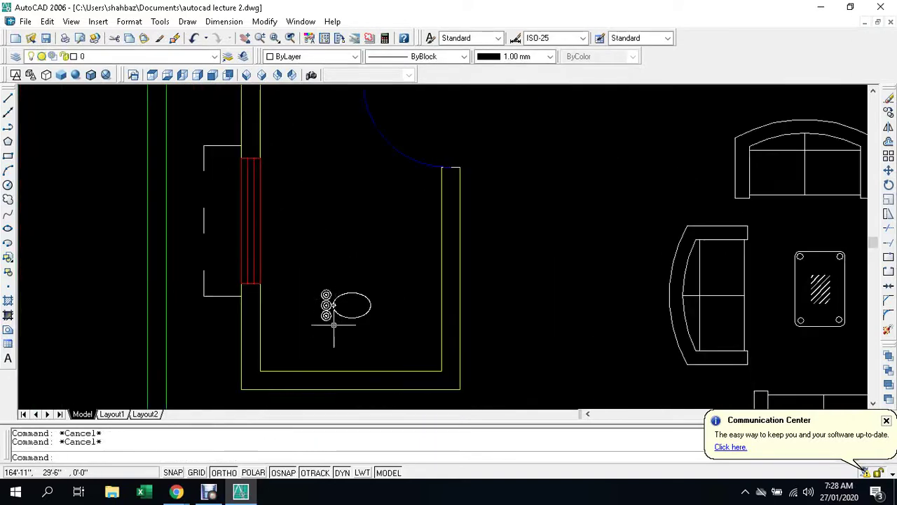
scroll(333, 324, up, 1)
text(co)
key(Return)
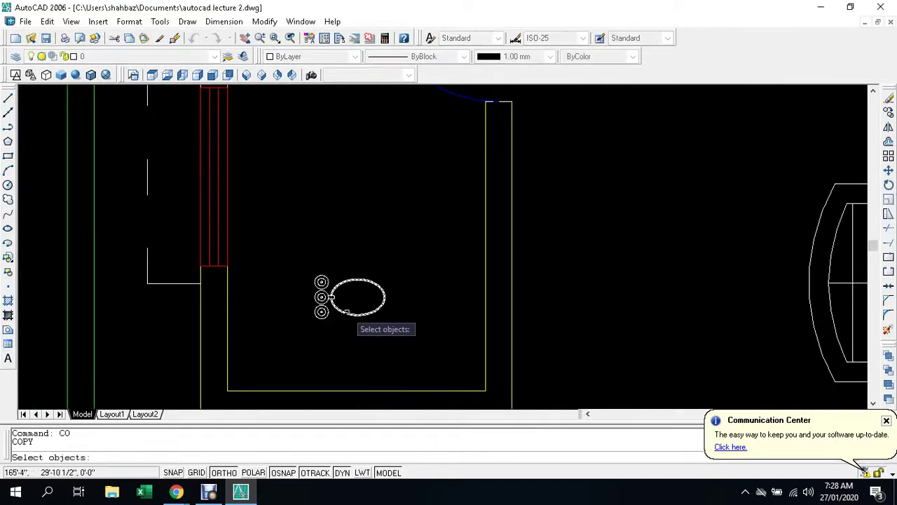
click(400, 262)
click(310, 303)
key(Return)
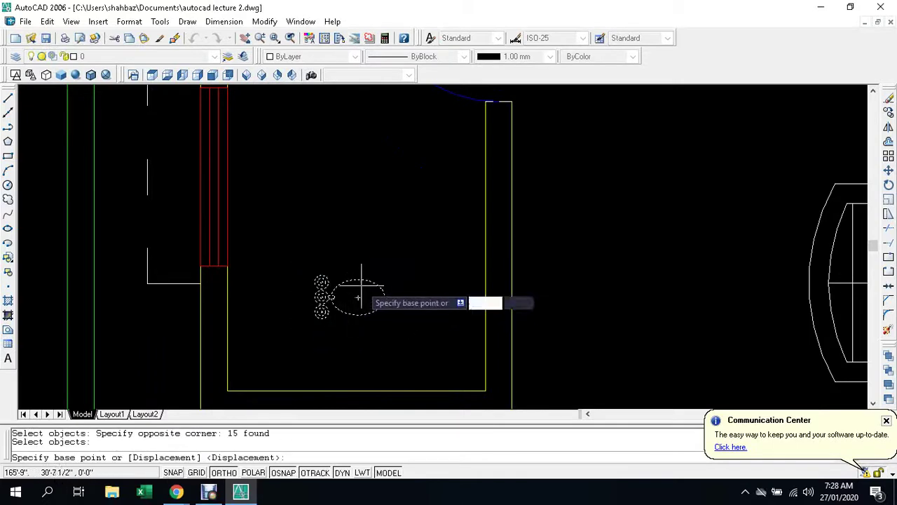
click(358, 297)
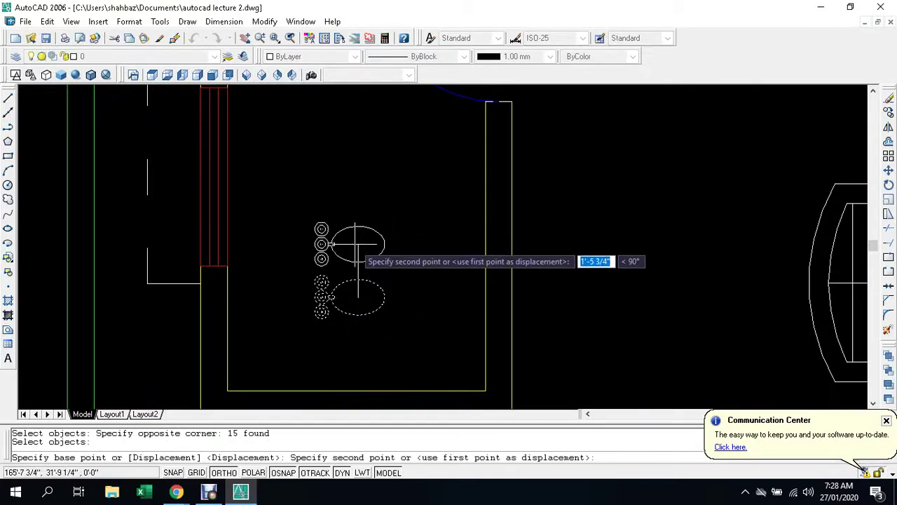
click(357, 244)
key(Escape)
key(Escape)
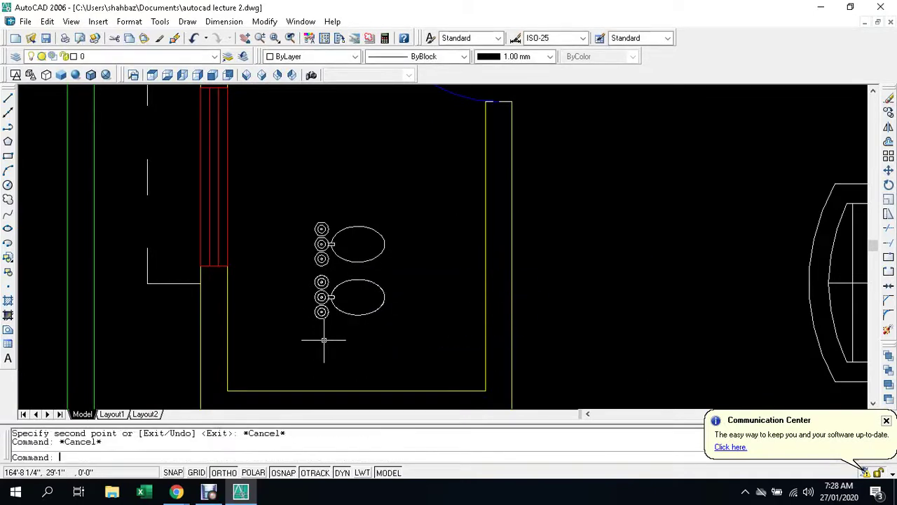
text(REC)
key(Return)
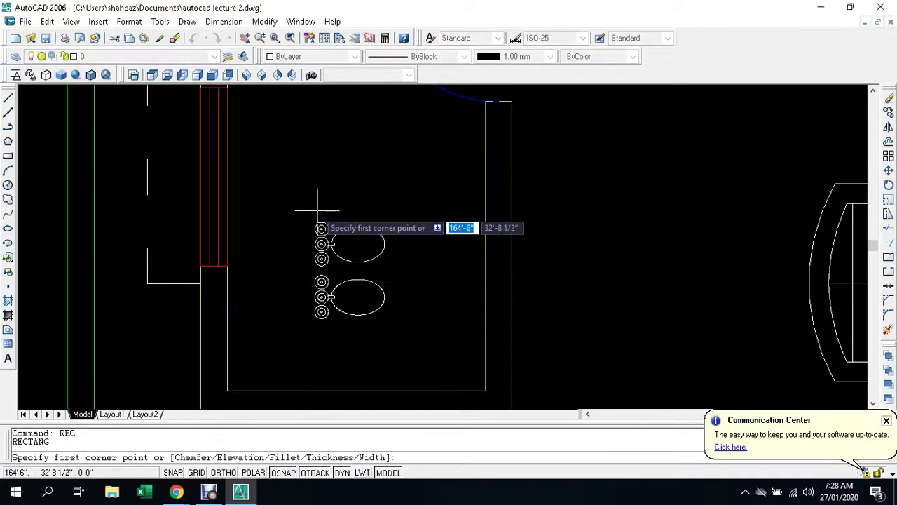
Draw a rectangle from above-left to below-right of both basins and their circles
click(313, 205)
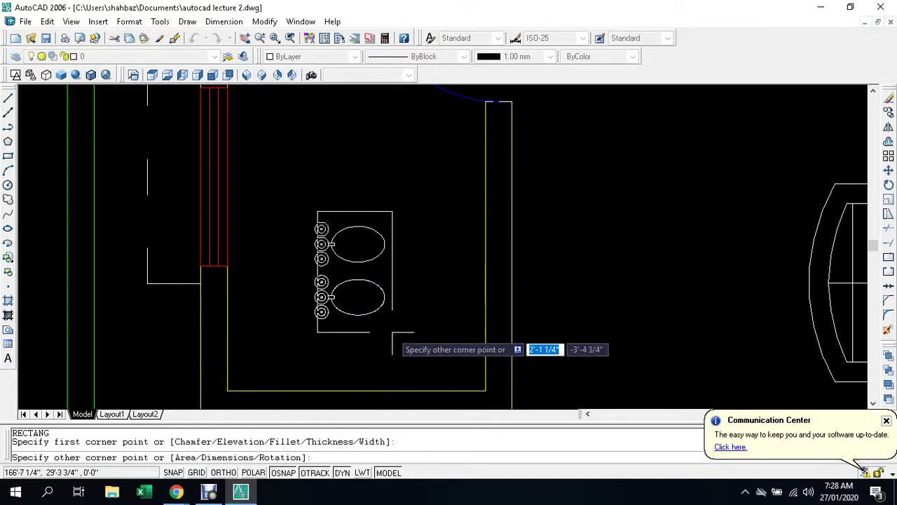
key(Escape)
key(Escape)
text(R)
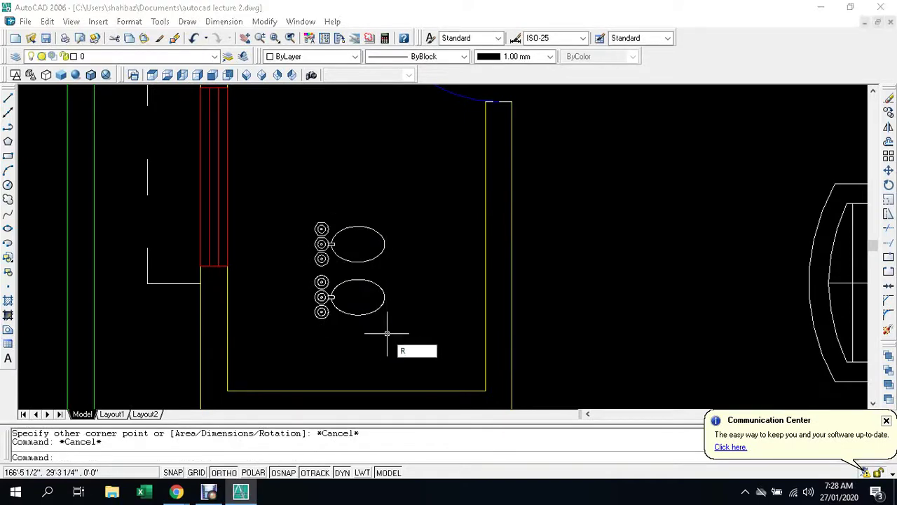
key(BackSpace)
text(REC)
key(Return)
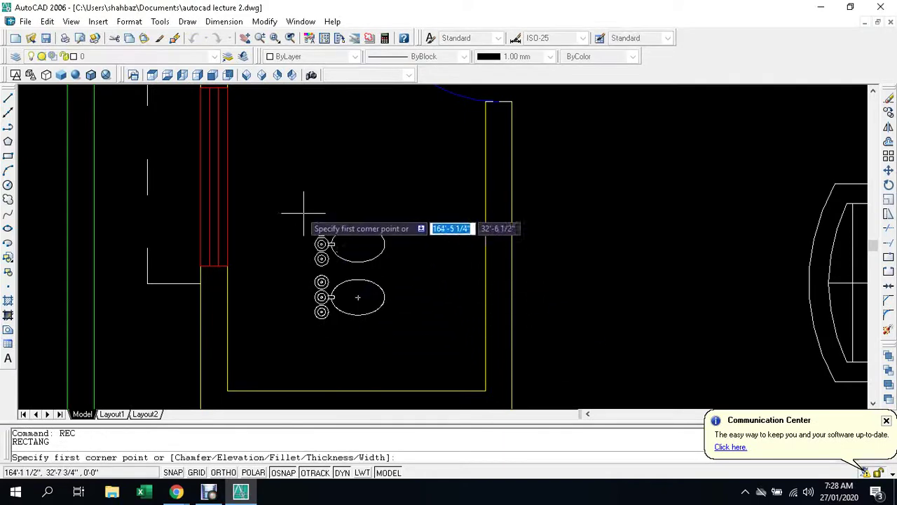
click(309, 213)
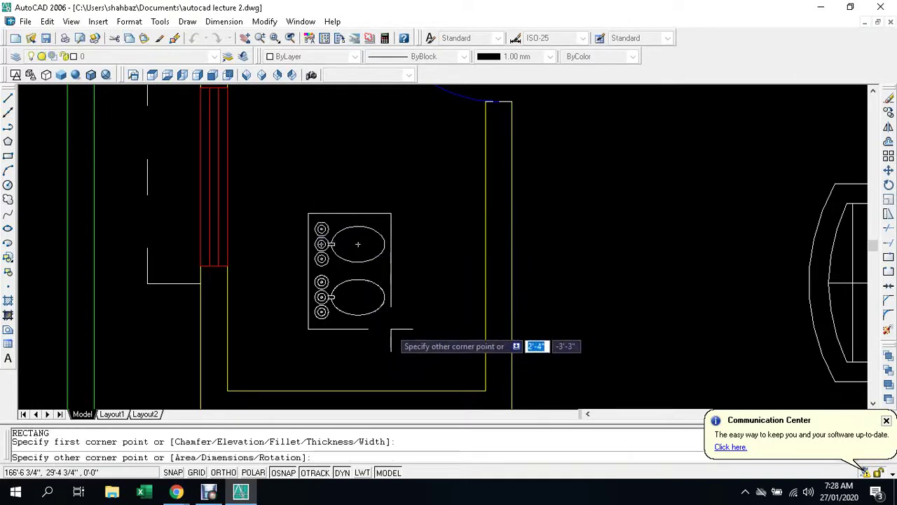
click(391, 329)
key(Escape)
key(Escape)
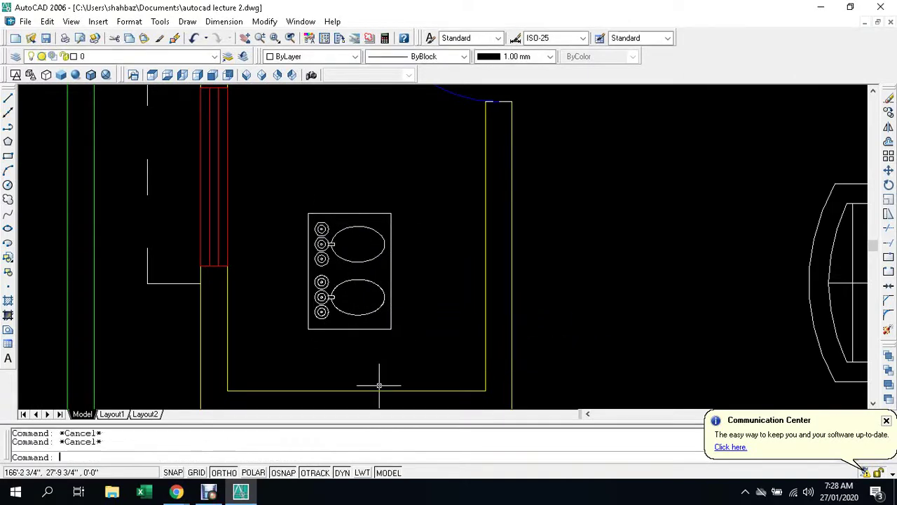
text(c)
key(BackSpace)
Add a radius-1 drain circle inside each of the upper and lower basins
text(m)
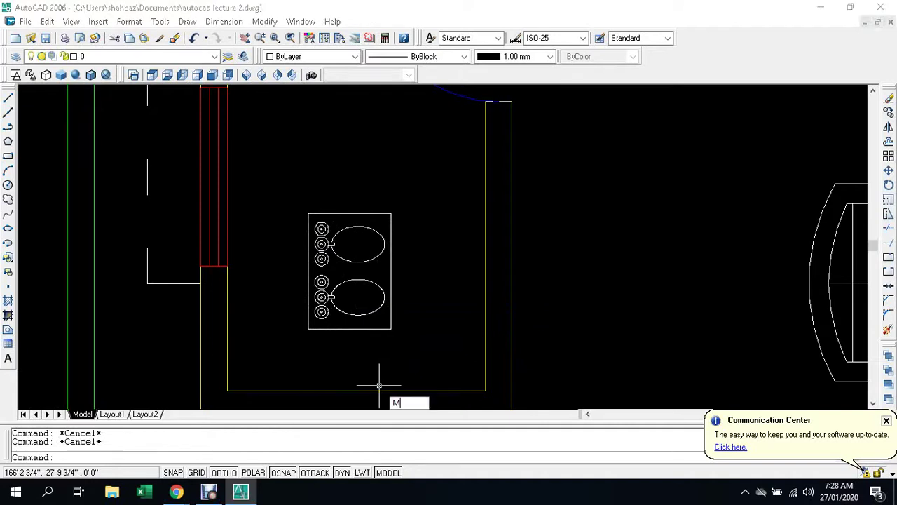
key(Return)
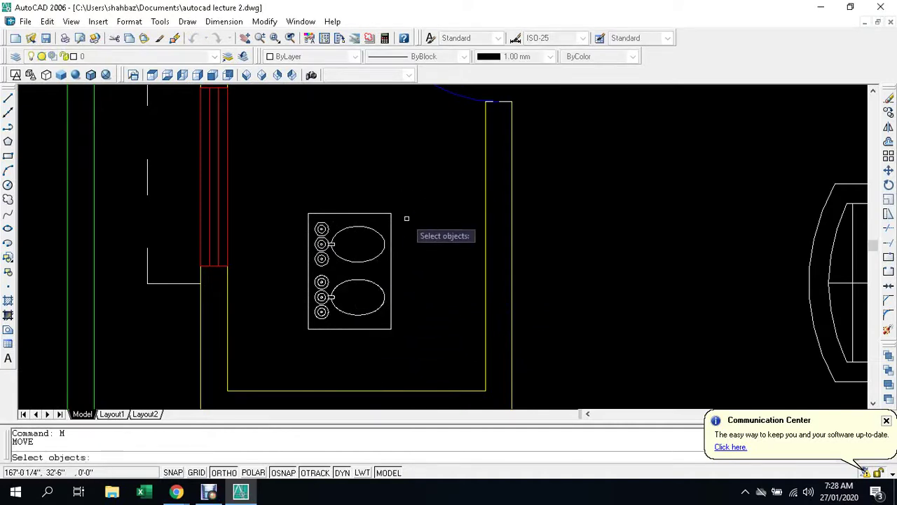
key(Escape)
key(Escape)
text(c)
key(Return)
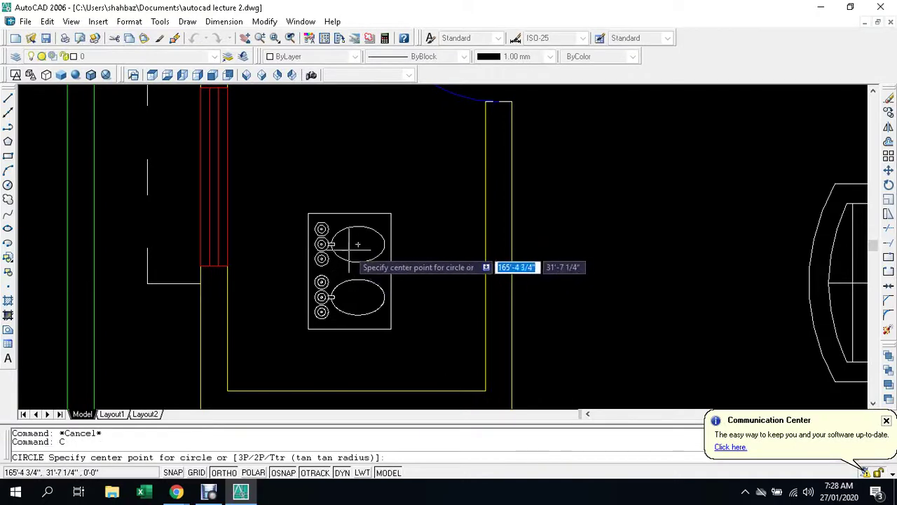
click(358, 244)
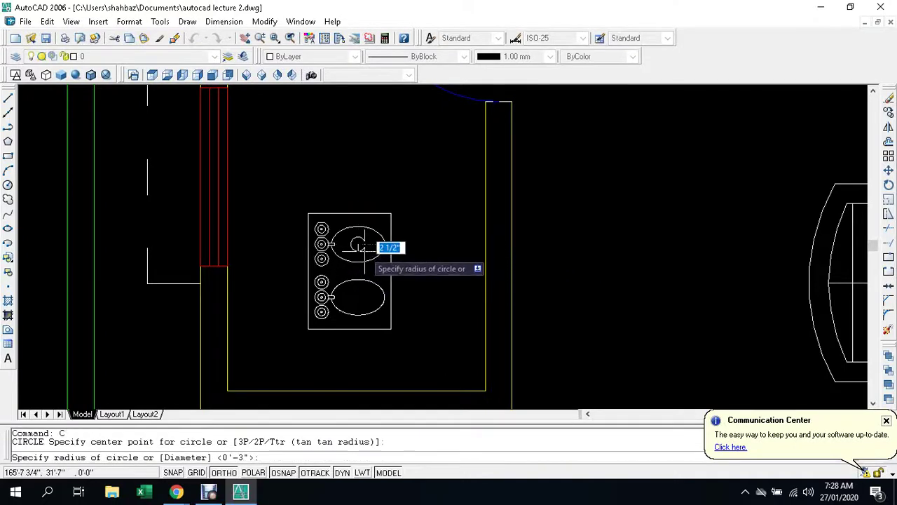
text(1)
key(Return)
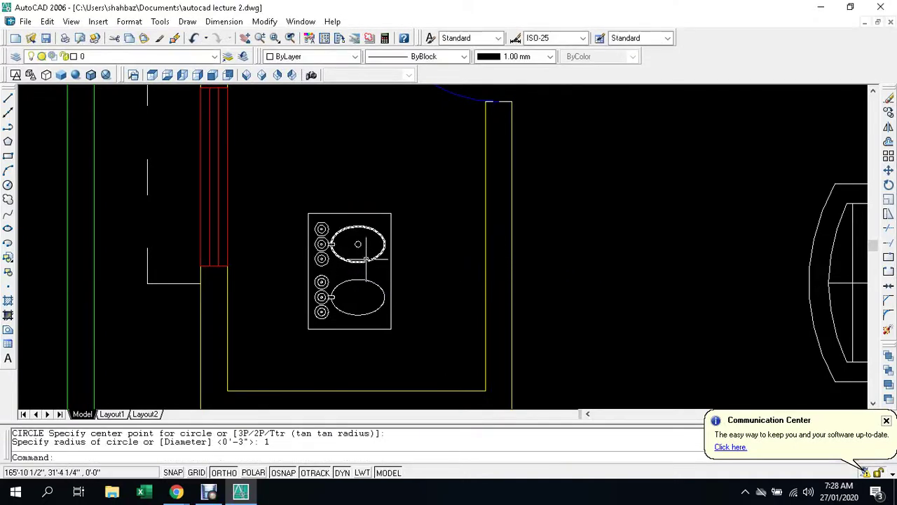
text(c)
key(Return)
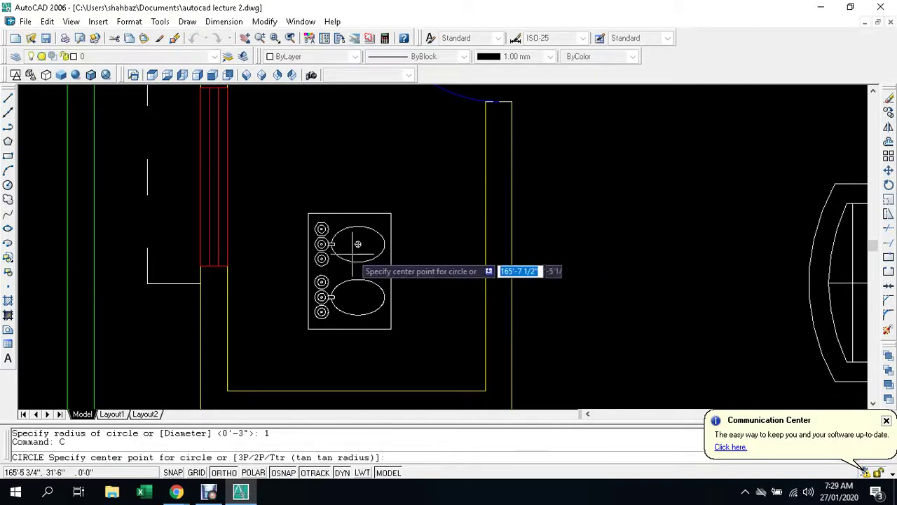
click(357, 298)
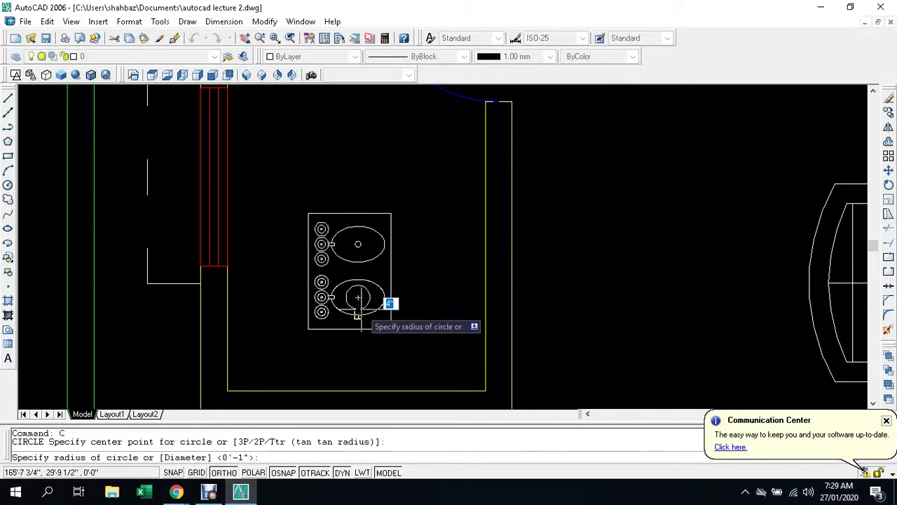
text(1)
key(Escape)
key(Escape)
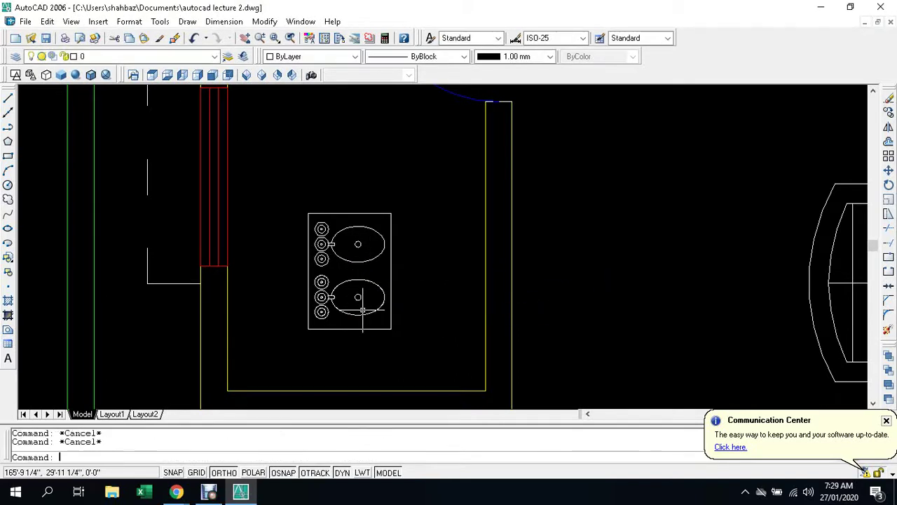
Move the whole boxed fixture by its lower-left corner into the room corner
text(m)
key(Return)
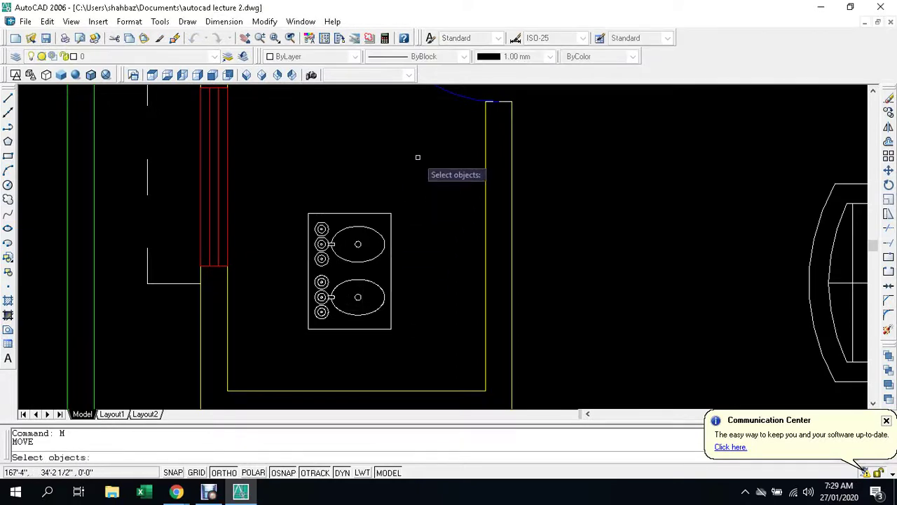
click(421, 157)
click(282, 349)
key(Return)
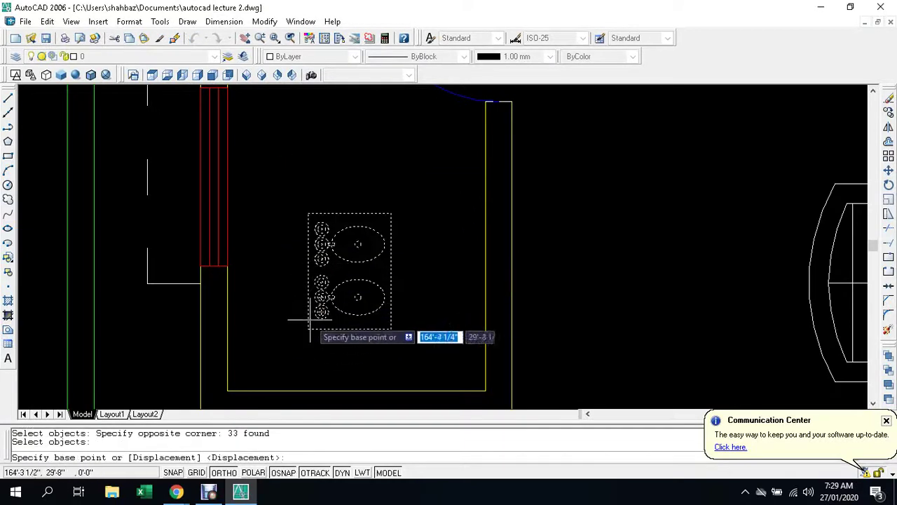
click(308, 328)
click(227, 390)
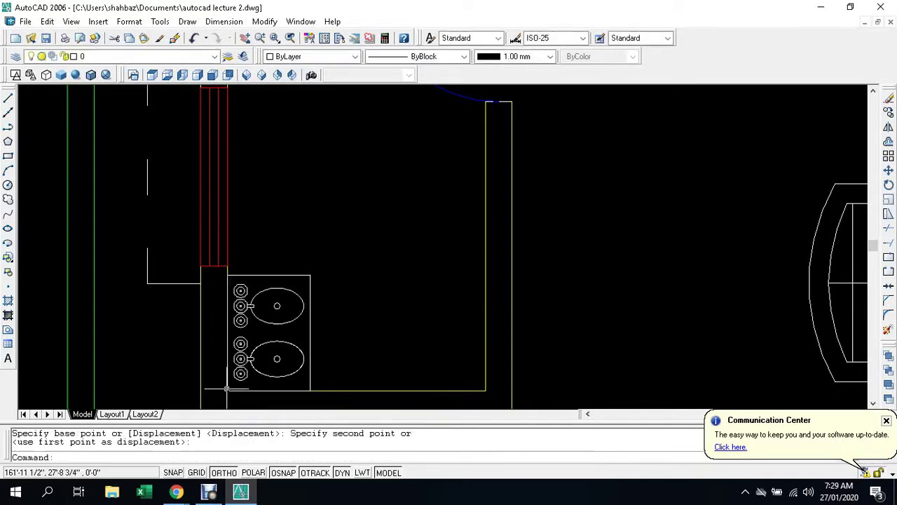
key(Escape)
key(Escape)
scroll(274, 317, down, 5)
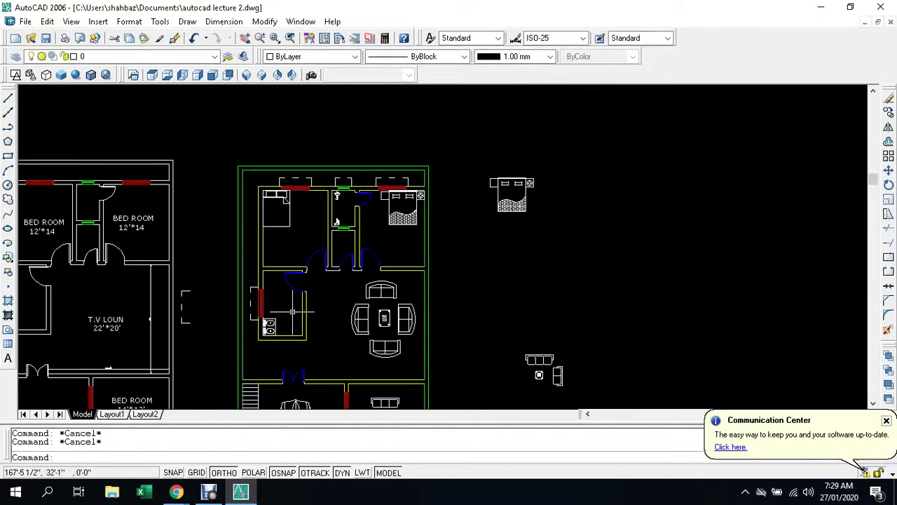
Draw a 10' line to the right of the floor plan, then erase it
scroll(326, 189, down, 2)
middle_drag(326, 190, 374, 164)
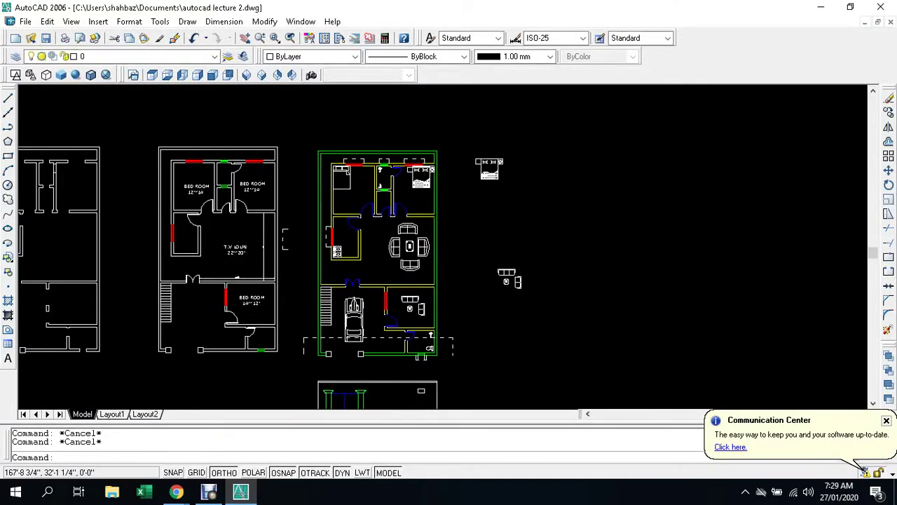
middle_drag(476, 267, 475, 296)
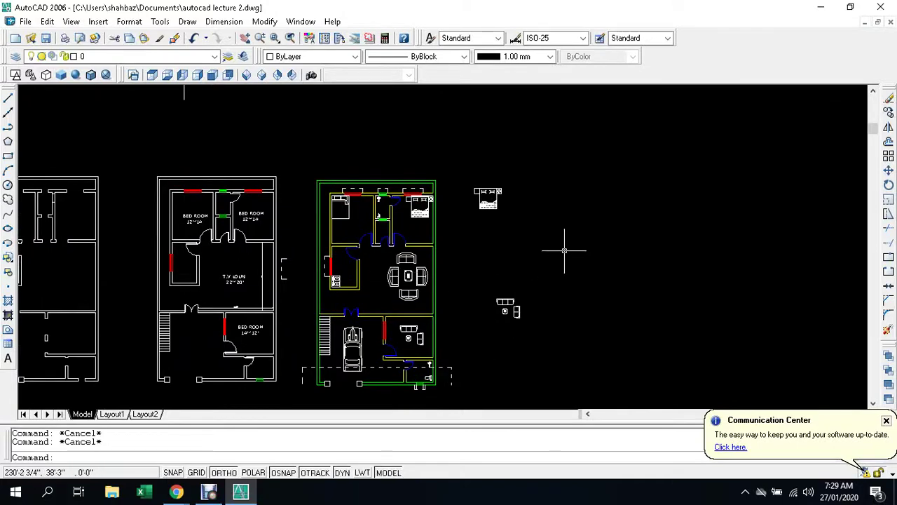
text(l)
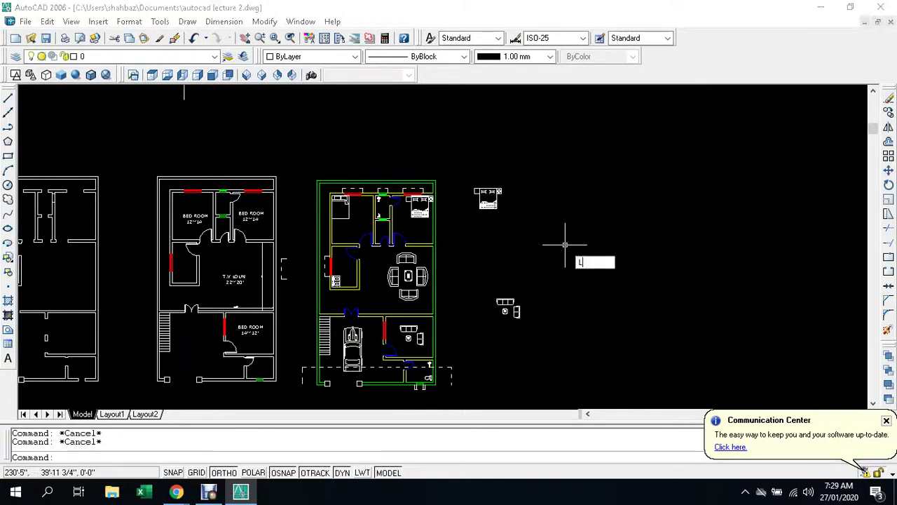
key(Return)
click(542, 220)
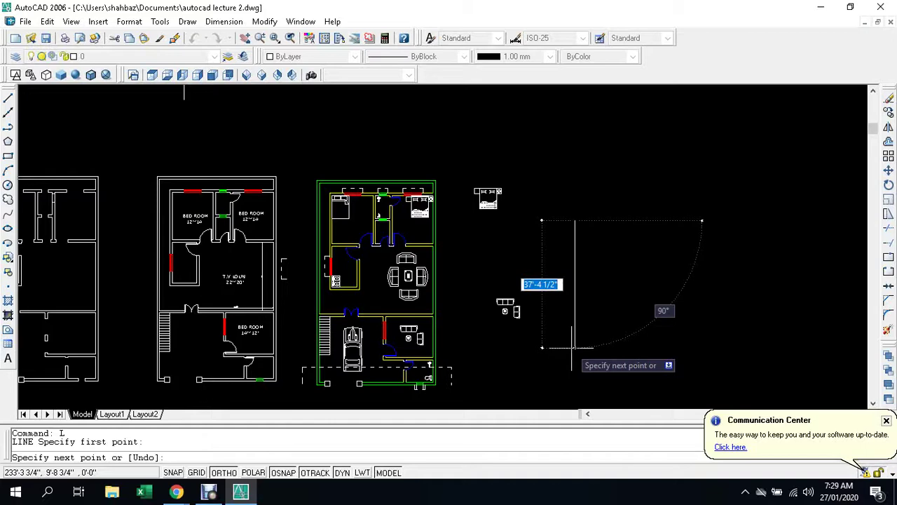
text(10)
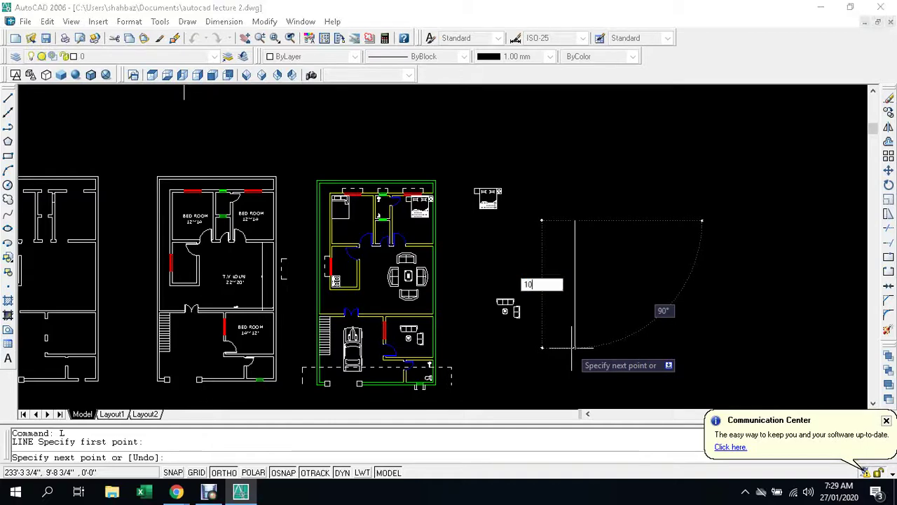
text(')
key(Return)
key(Escape)
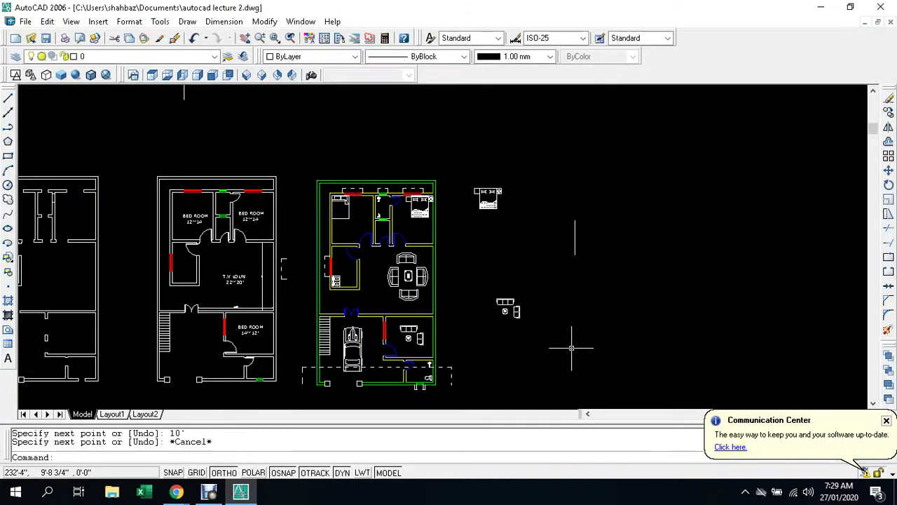
key(Escape)
scroll(581, 236, up, 3)
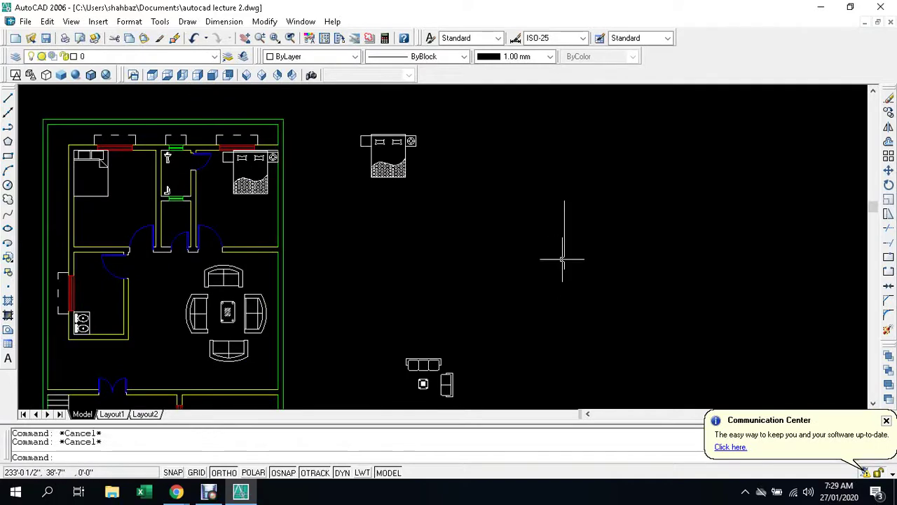
click(564, 257)
key(Delete)
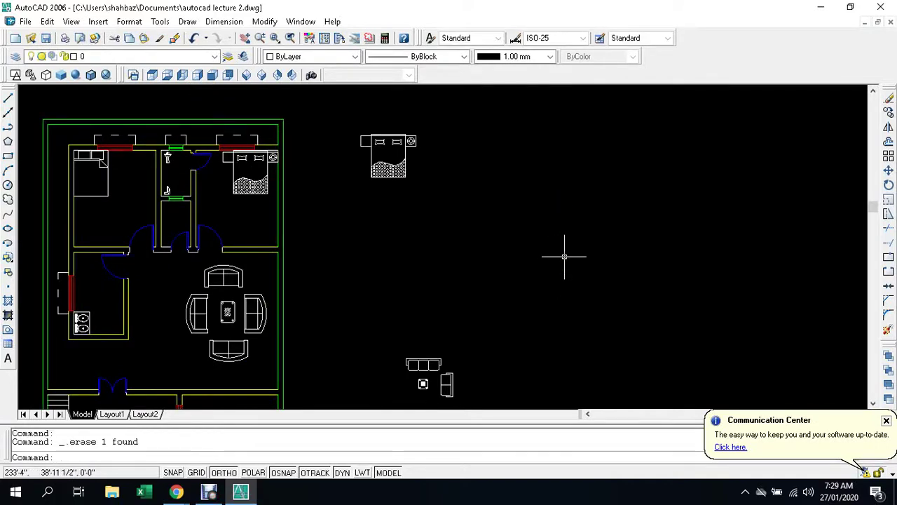
Draw a 20' vertical line in the empty space right of the plan
text(l)
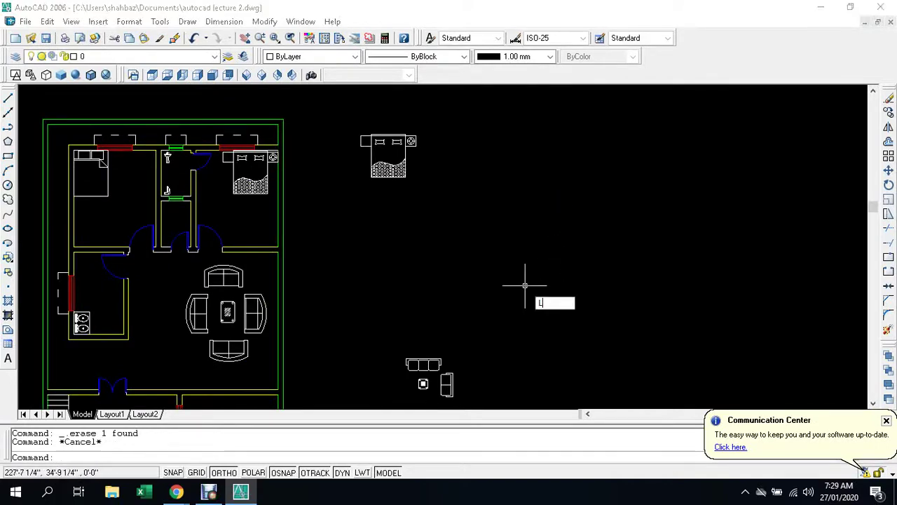
key(Return)
click(544, 197)
text(2)
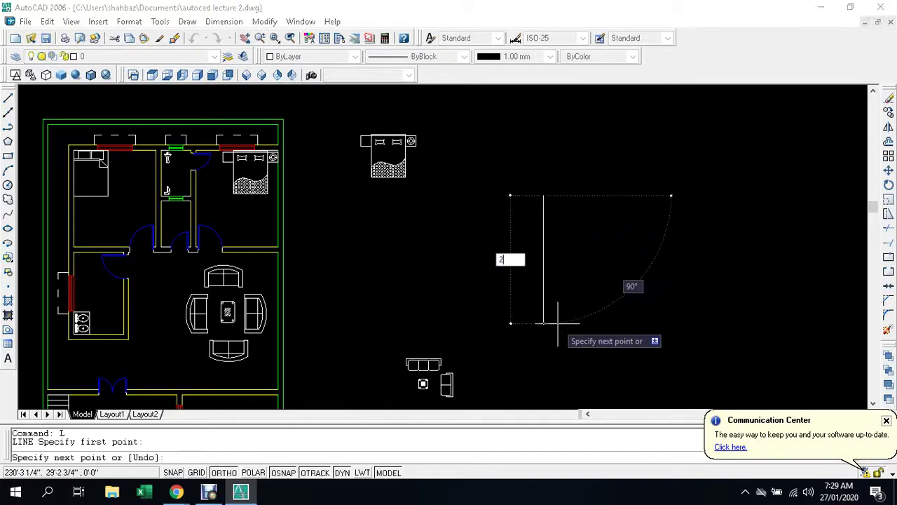
key(Return)
key(Escape)
key(Escape)
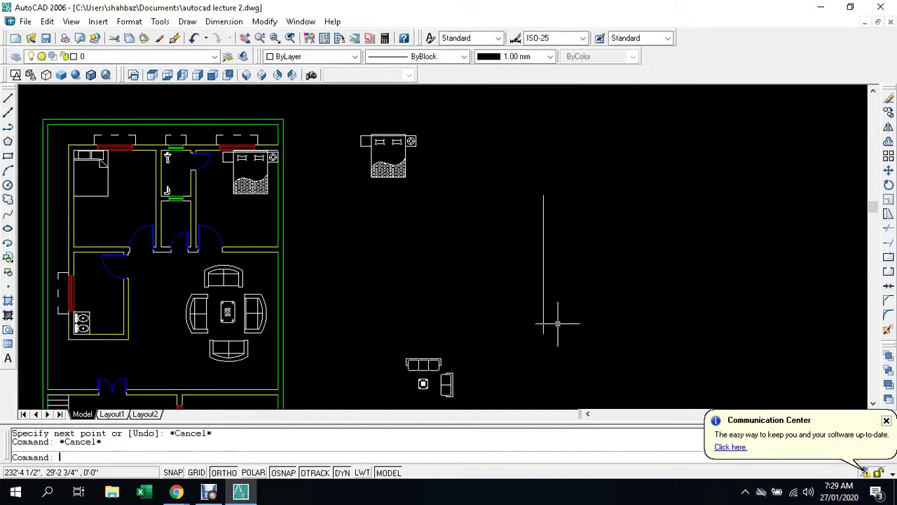
text(l)
key(Return)
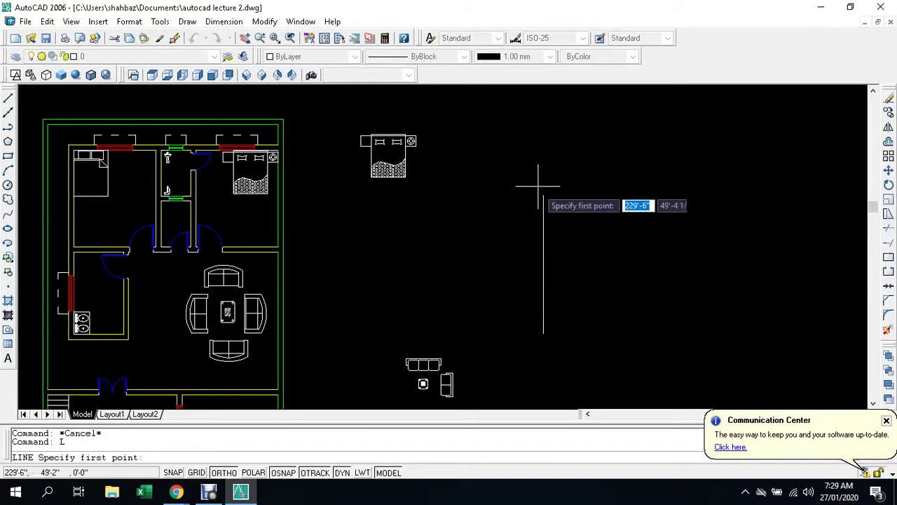
Draw the 10' top edge and 20' side down from the vertical line's top
click(544, 195)
text(10')
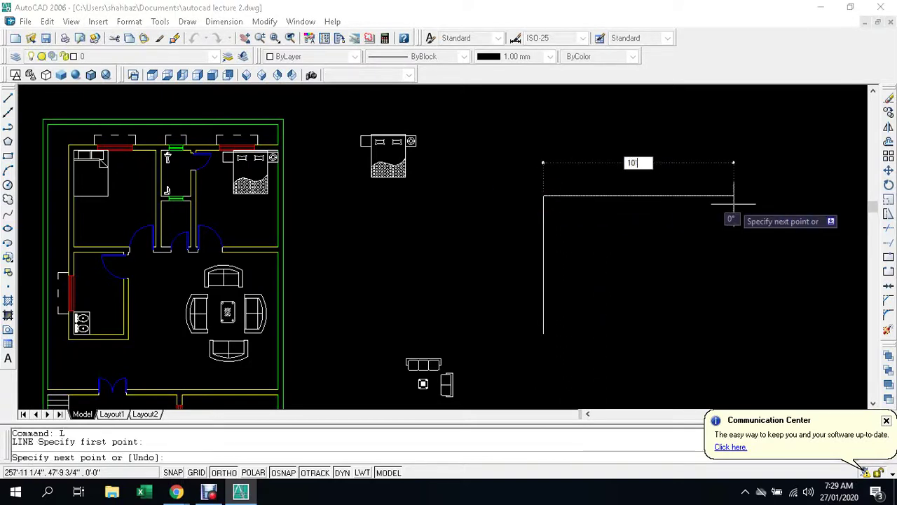
key(Return)
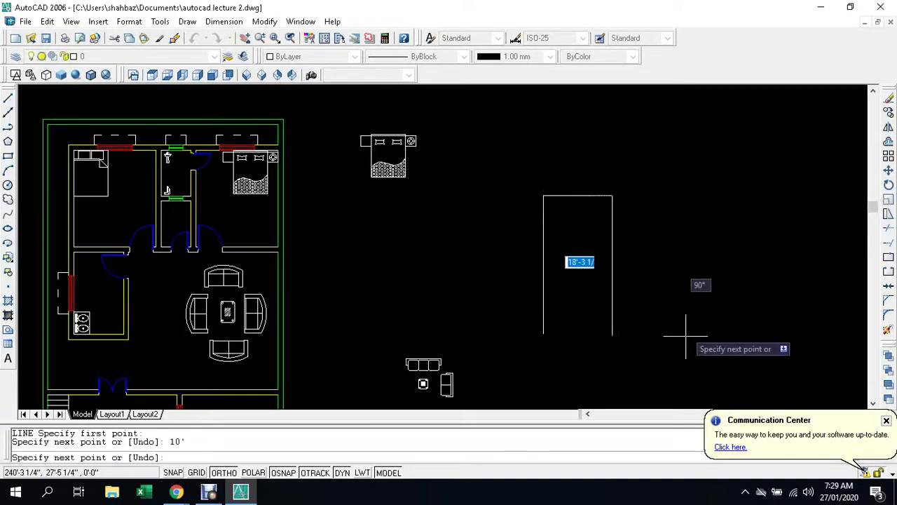
text(20)
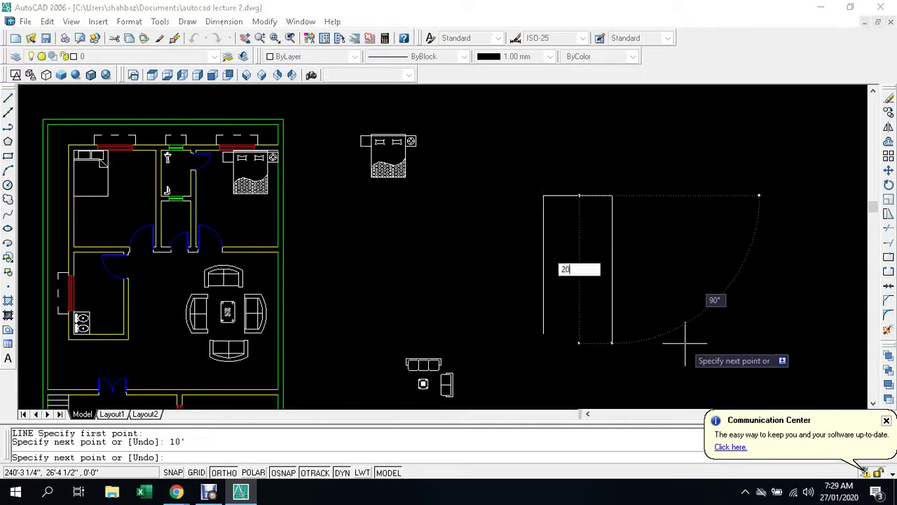
key(Return)
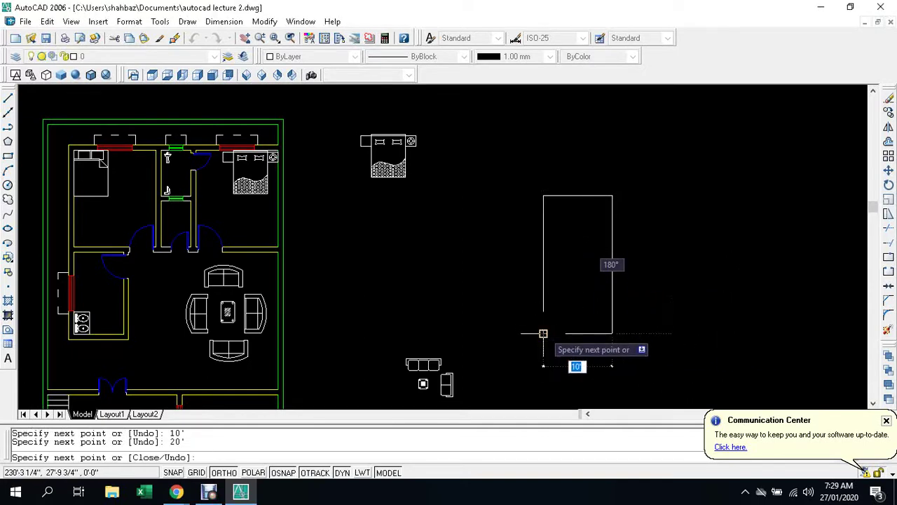
key(Escape)
key(Escape)
Offset the rectangle's top edge 1' inward
text(o)
key(Return)
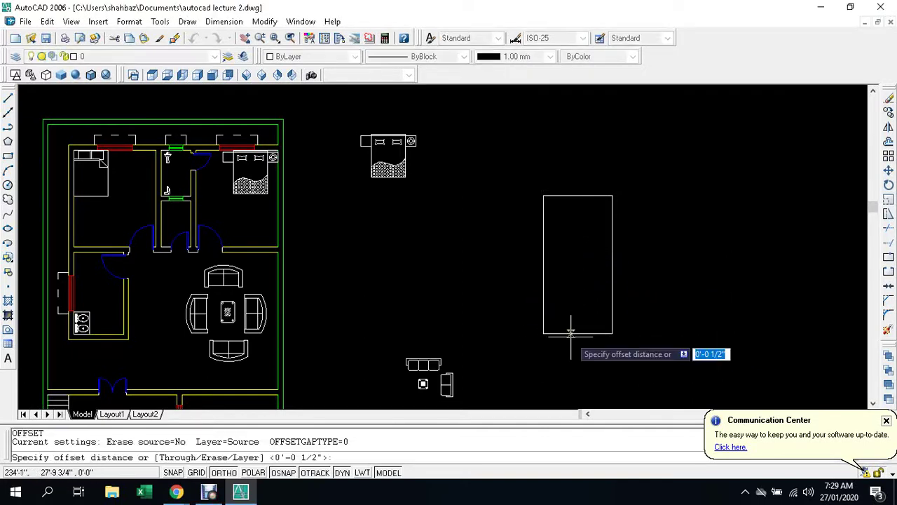
text(1)
key(Return)
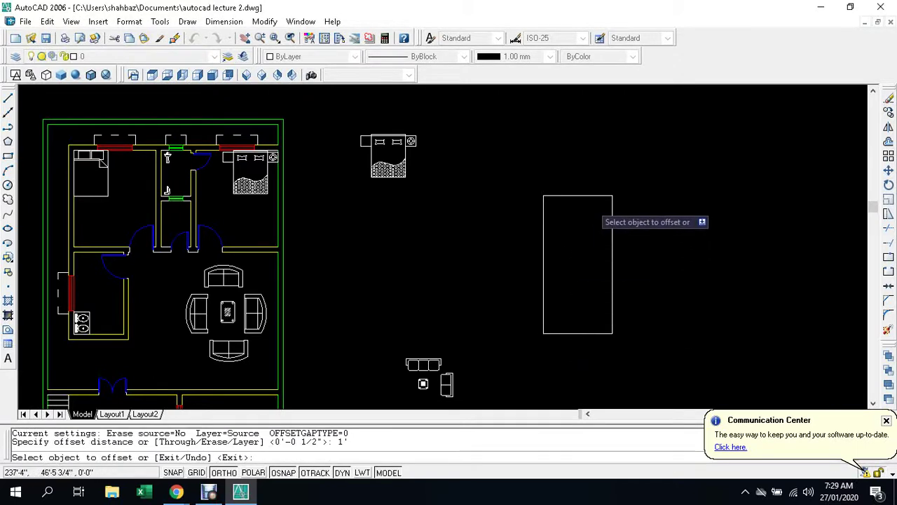
click(588, 196)
click(583, 236)
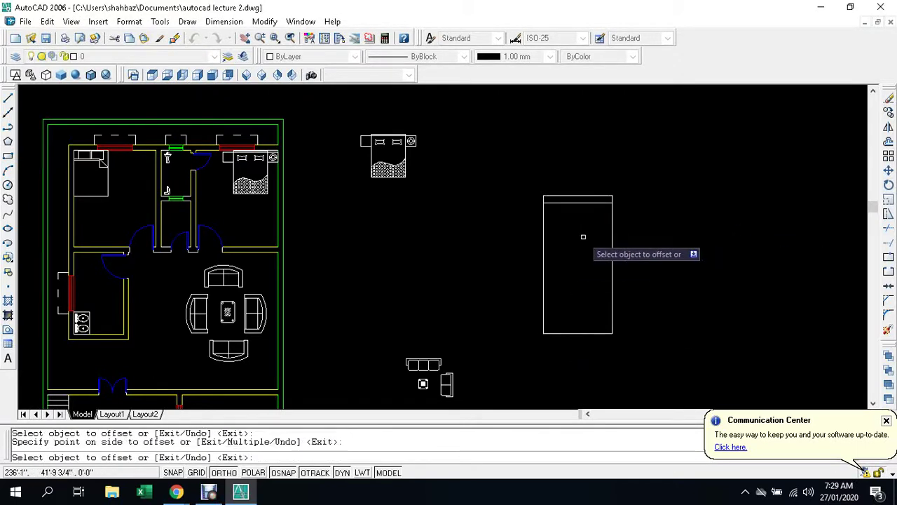
key(Escape)
key(Escape)
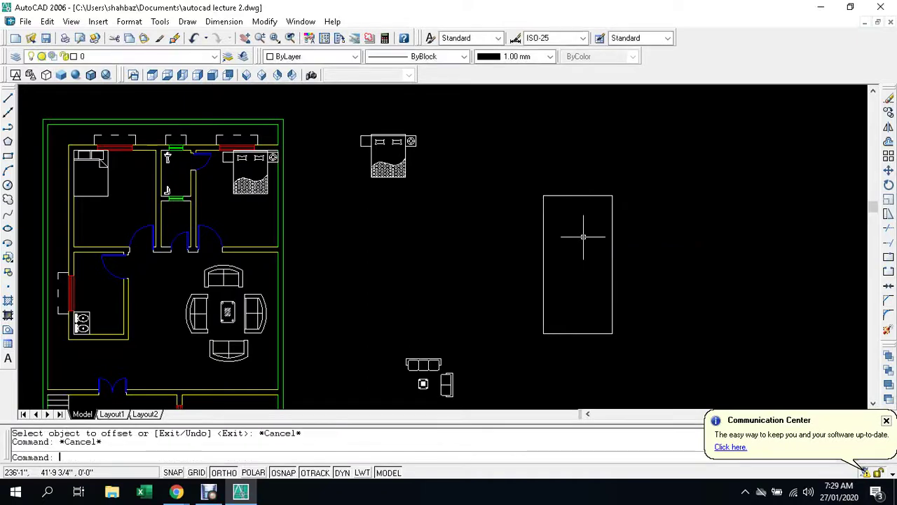
Offset the top edge 2' into the rectangle as well
text(o)
key(Return)
text(2)
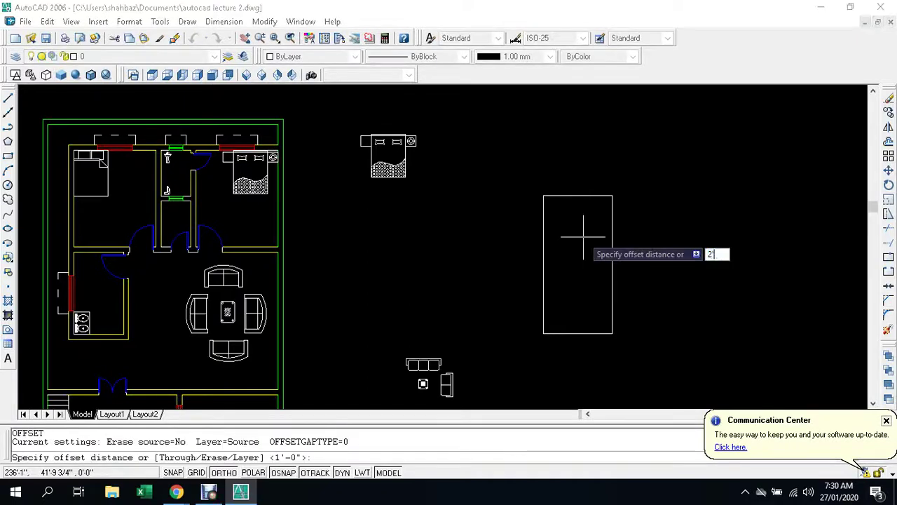
key(Return)
click(571, 197)
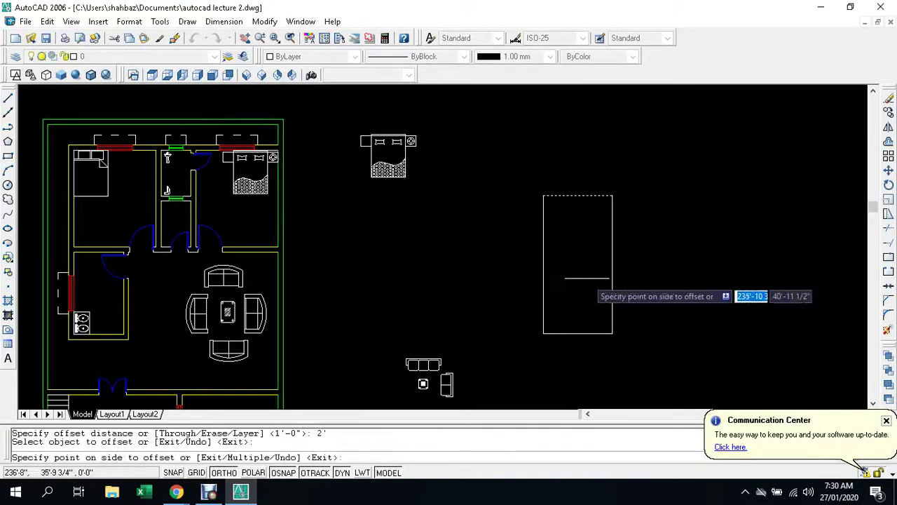
click(587, 278)
key(Escape)
key(Escape)
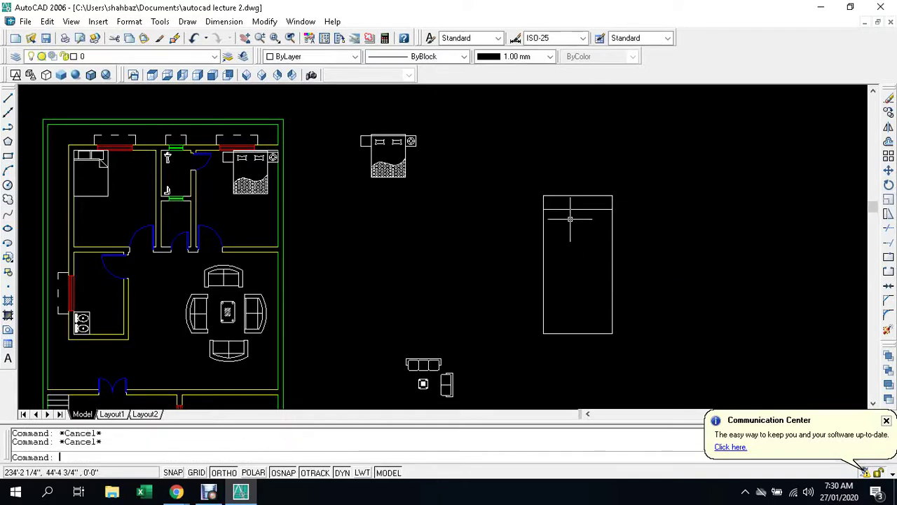
Start MTEXT with a box drawn corner to corner across the rectangle's top strip
text(T)
key(Return)
scroll(571, 209, up, 3)
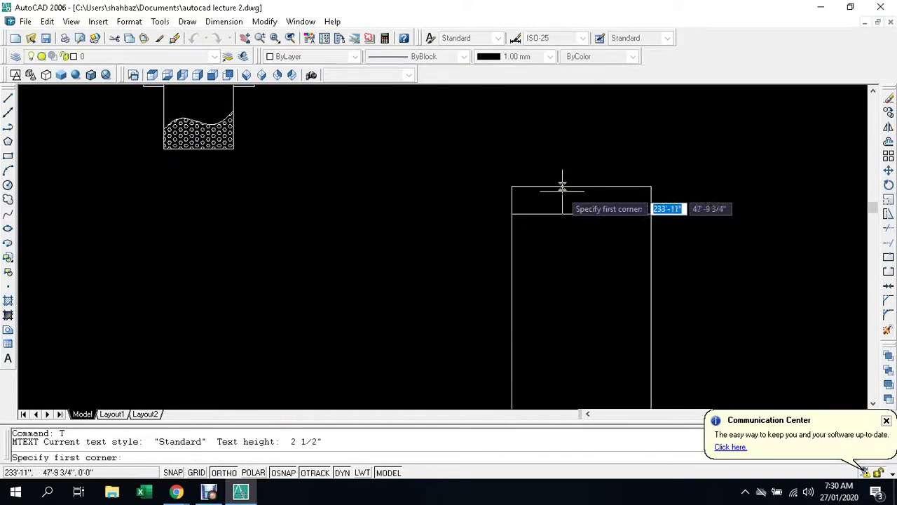
click(557, 187)
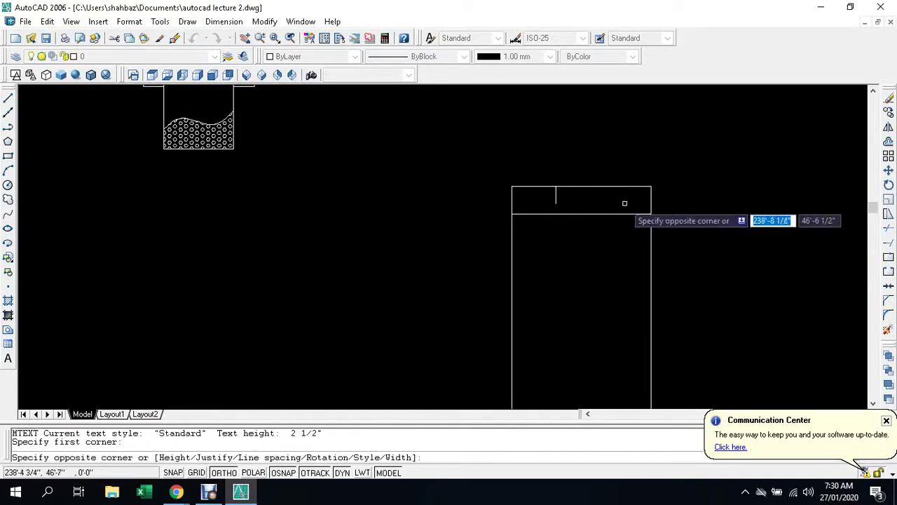
click(604, 210)
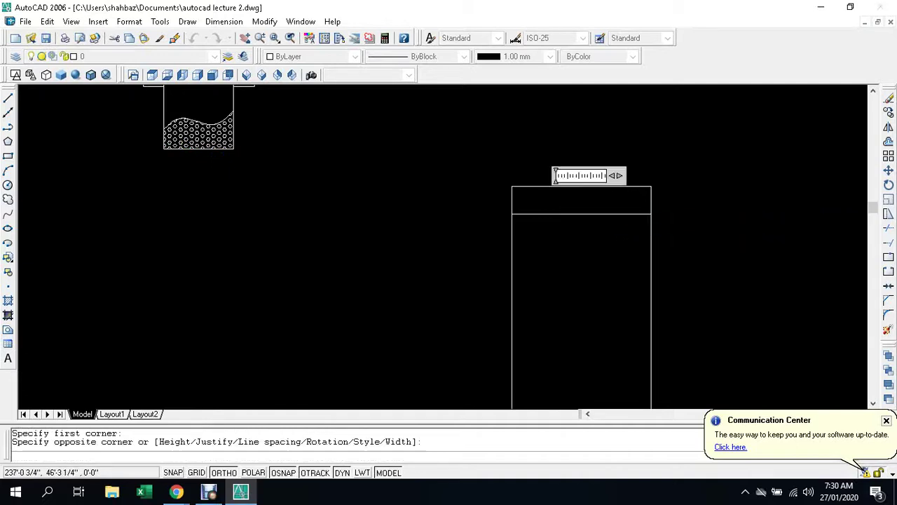
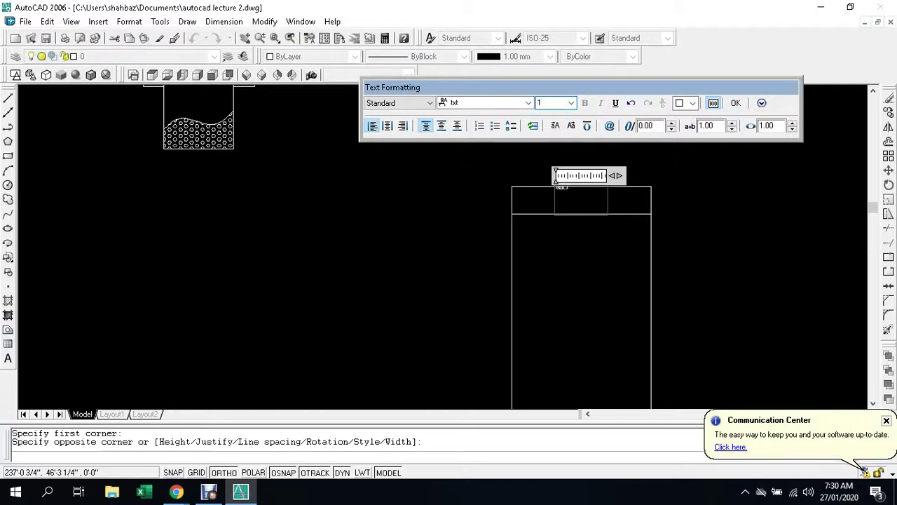
Type the heading INDEX at 1-inch text height and set its font to Verdana
click(528, 102)
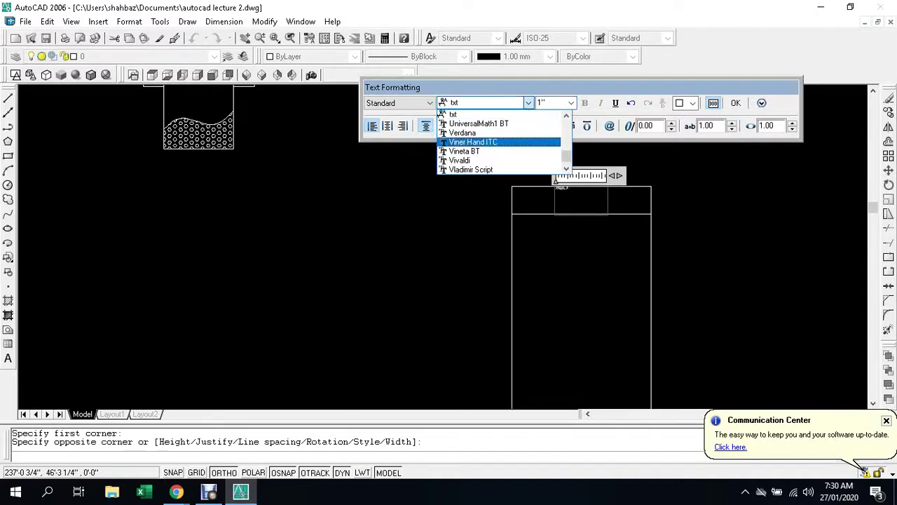
click(462, 133)
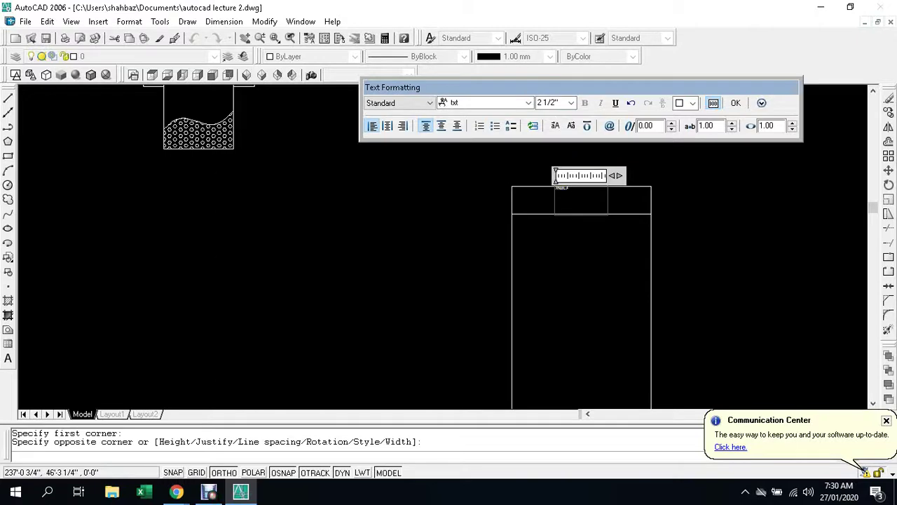
text(1)
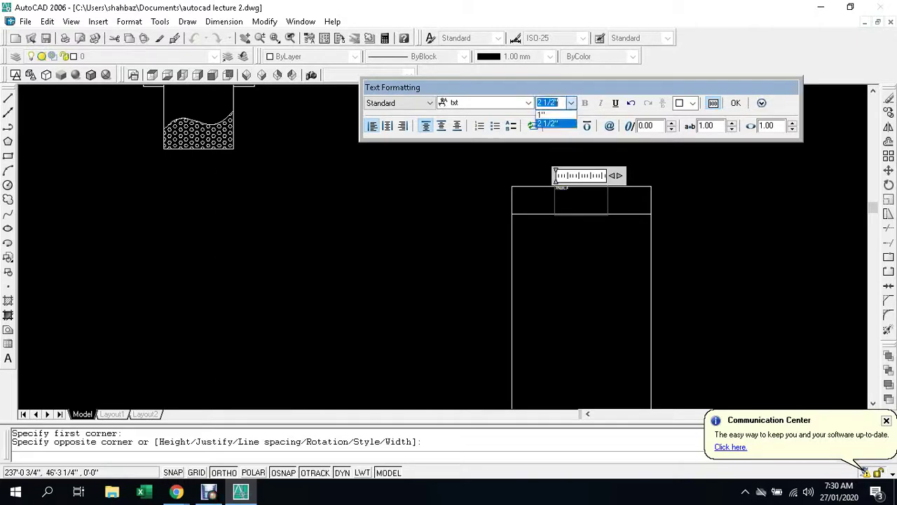
key(Return)
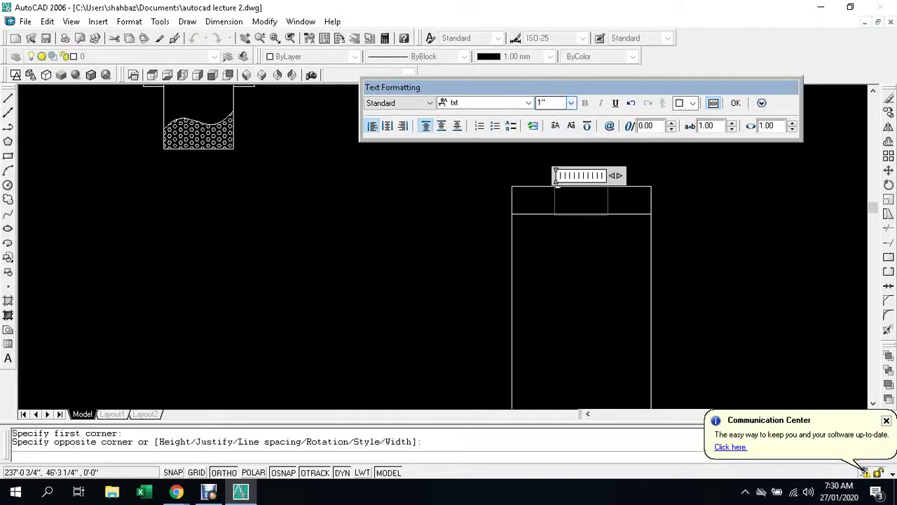
click(542, 103)
text(INDEX)
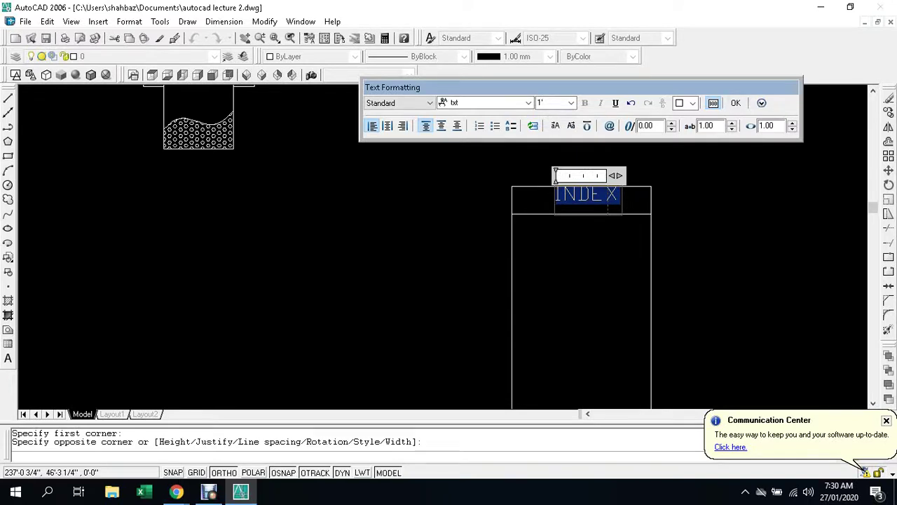
click(484, 103)
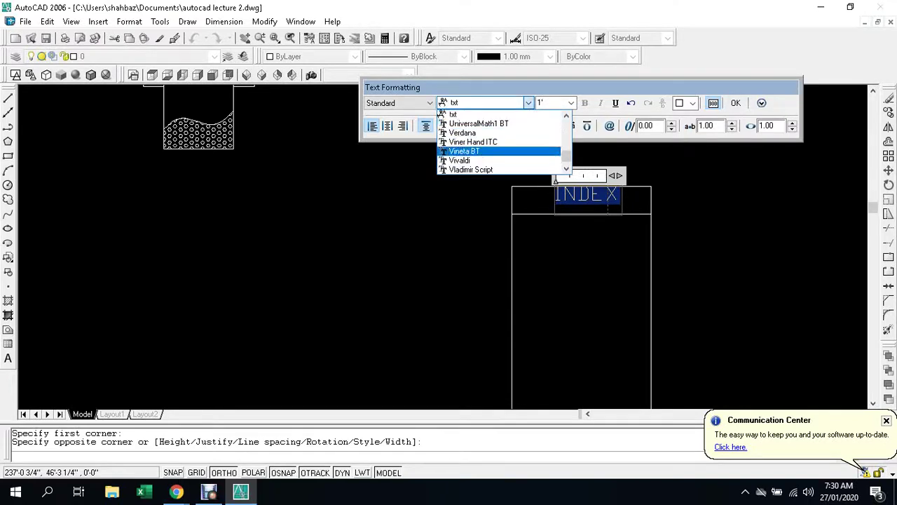
key(Up)
key(Up)
key(Return)
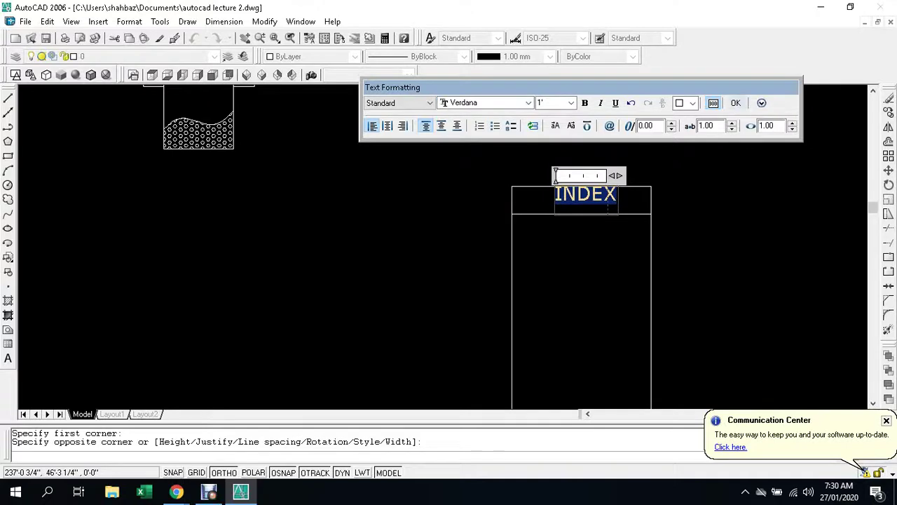
click(736, 103)
click(590, 194)
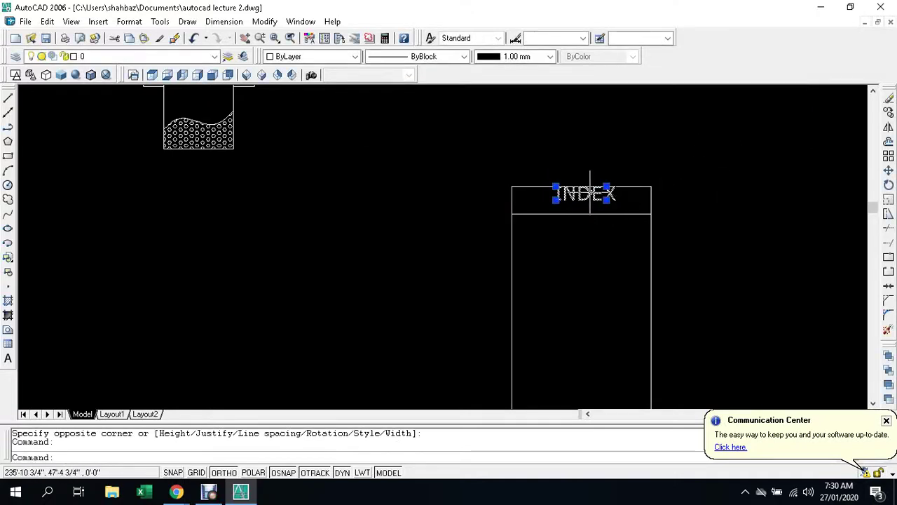
Select the INDEX text and shift it downward with Ortho turned off
click(587, 197)
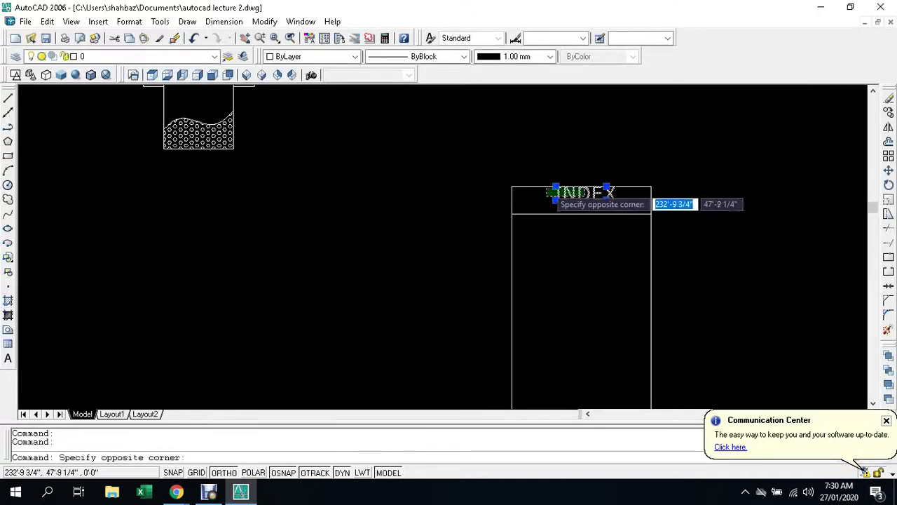
click(571, 184)
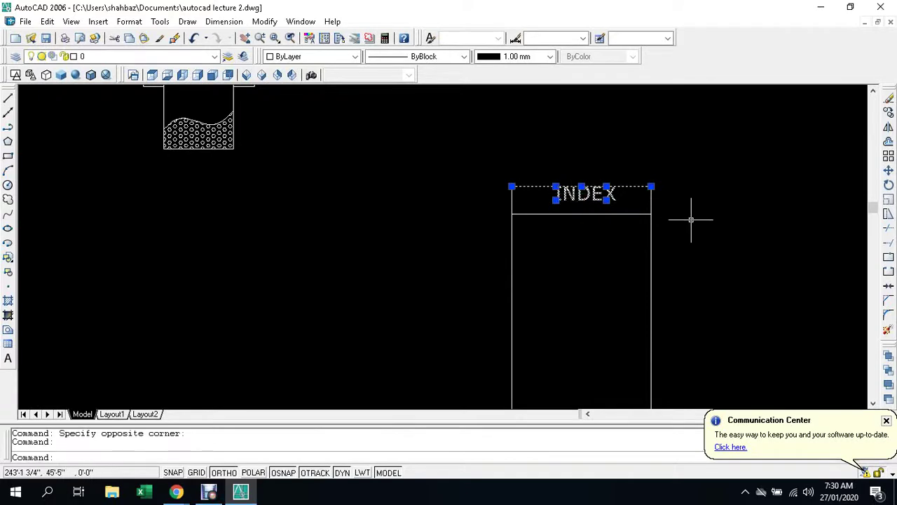
key(Escape)
key(Escape)
click(603, 193)
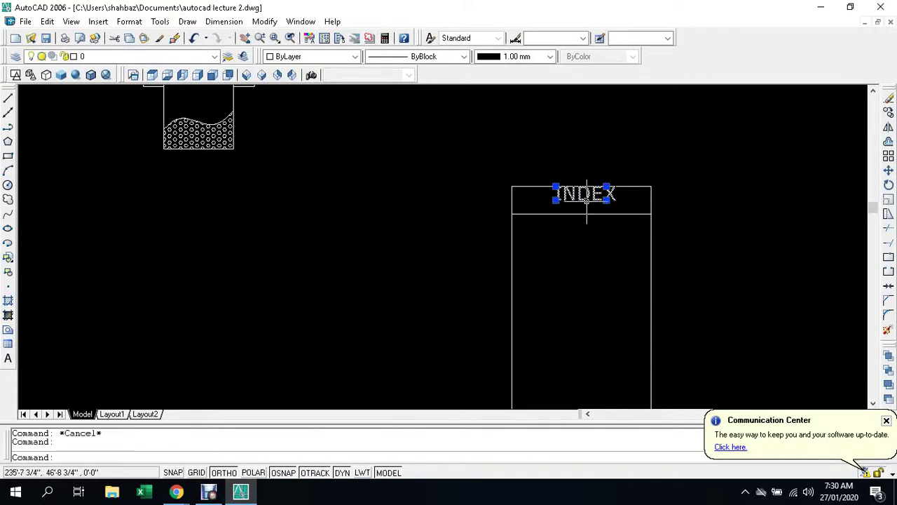
click(556, 199)
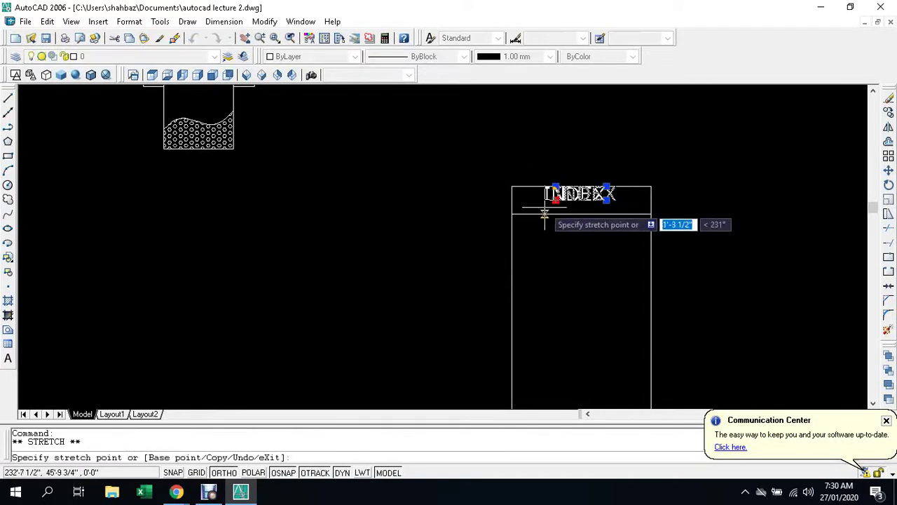
key(F8)
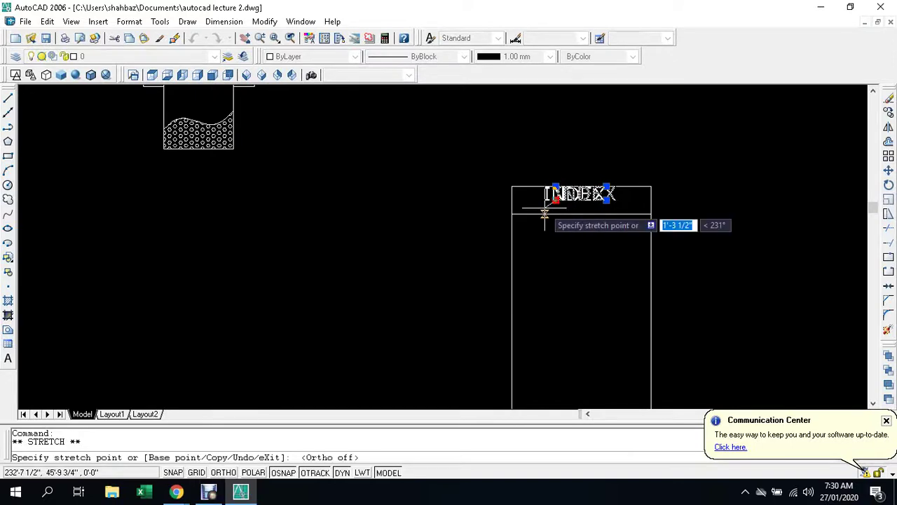
click(544, 210)
scroll(579, 203, up, 4)
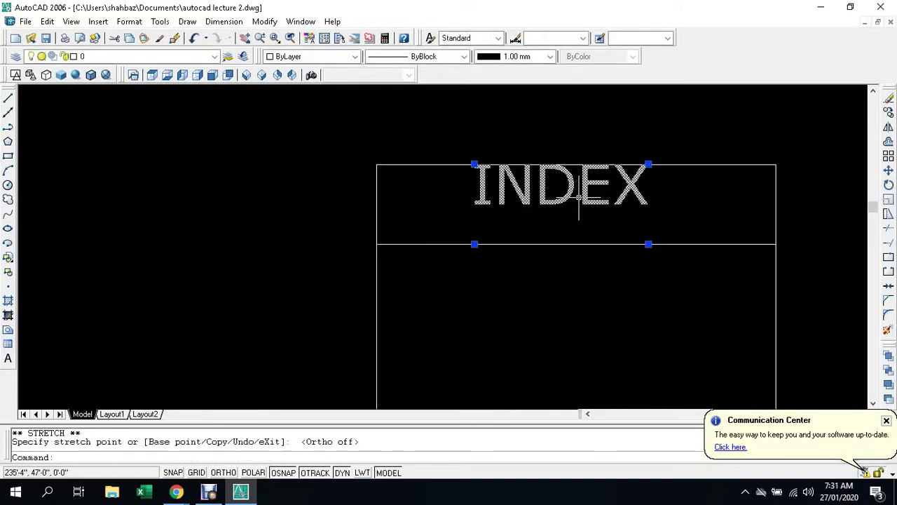
key(F8)
key(F8)
Reposition INDEX lower so it sits centred in the table's top band
click(556, 187)
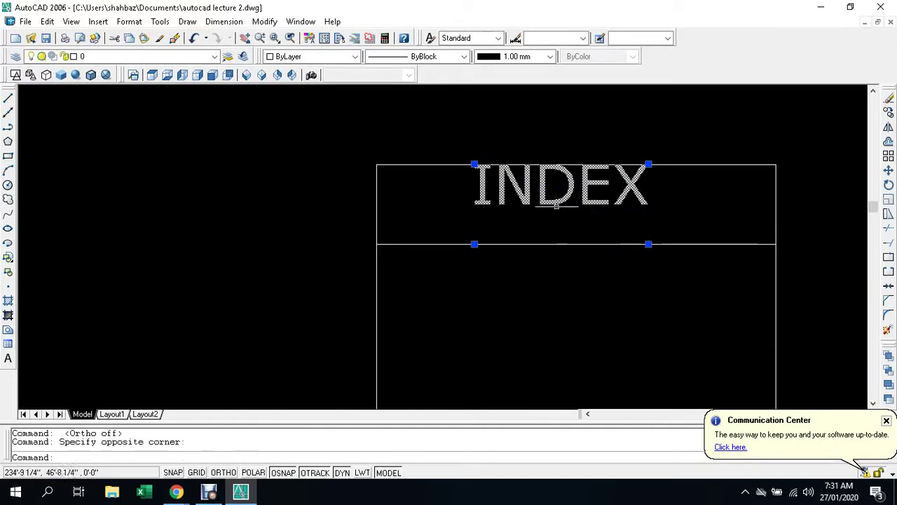
click(550, 194)
key(F8)
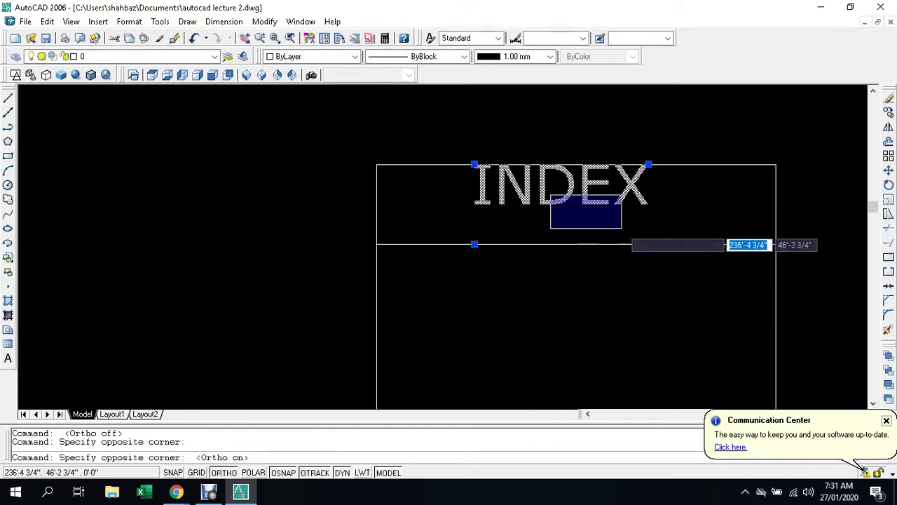
key(F8)
key(F8)
key(Escape)
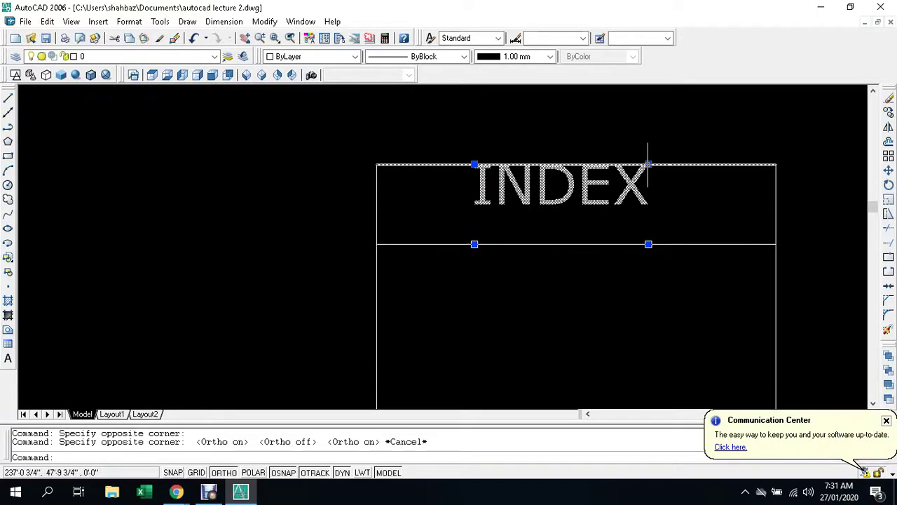
click(647, 164)
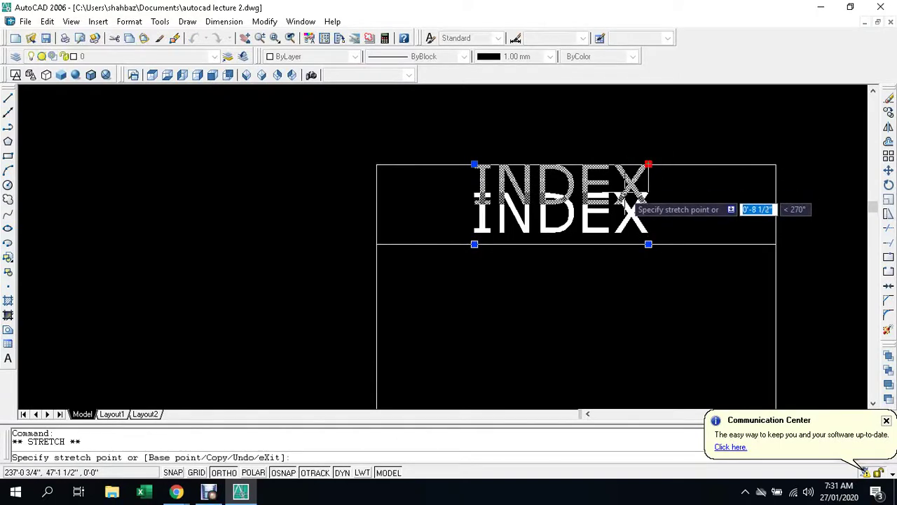
click(625, 191)
key(Escape)
key(Escape)
scroll(561, 225, down, 4)
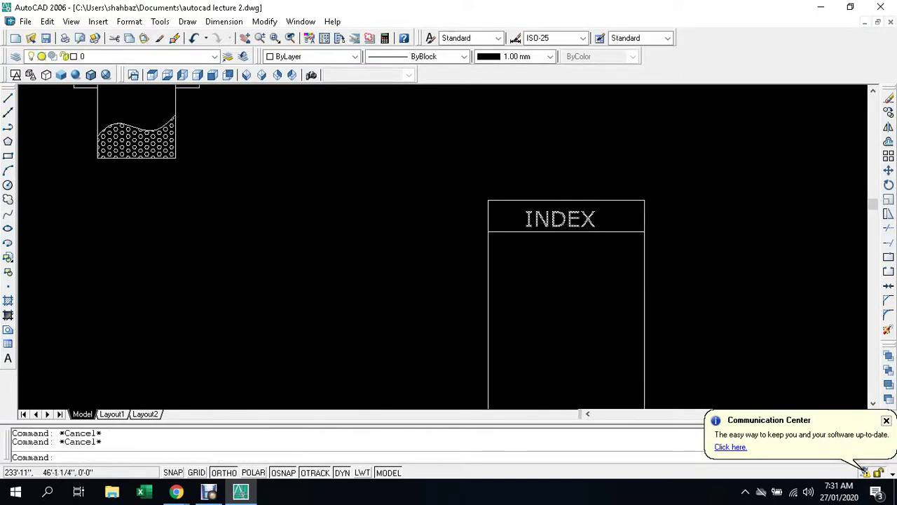
Offset the line under INDEX by 3 to create the first table row line
text(o)
key(Return)
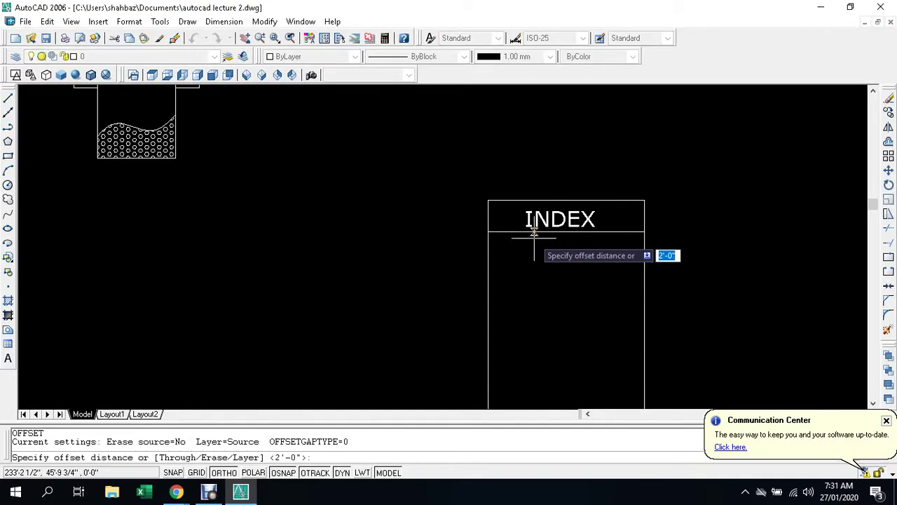
text(2)
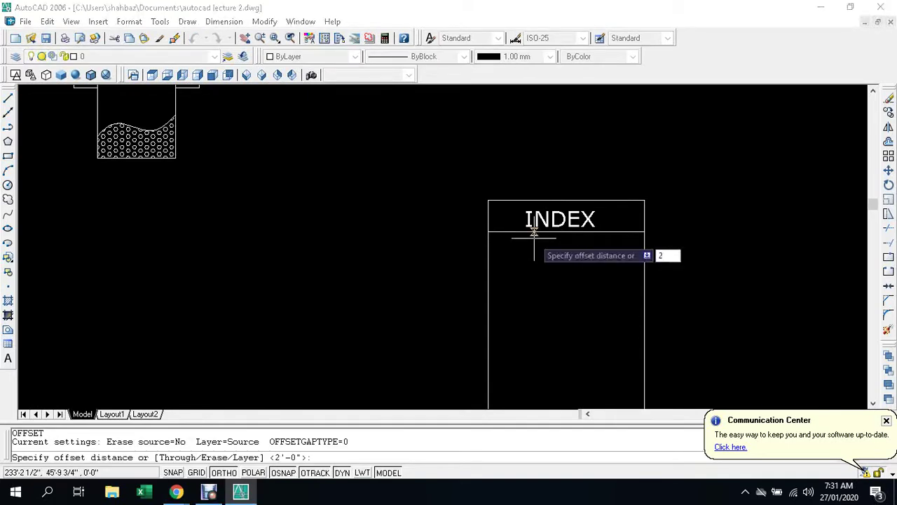
key(Escape)
key(Escape)
text(o)
key(Return)
text(3)
key(Return)
click(521, 232)
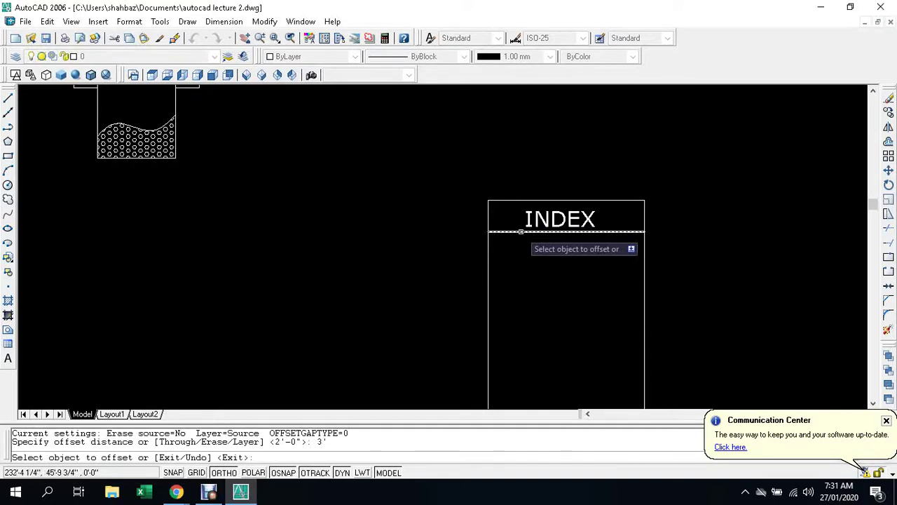
scroll(521, 232, down, 2)
click(526, 298)
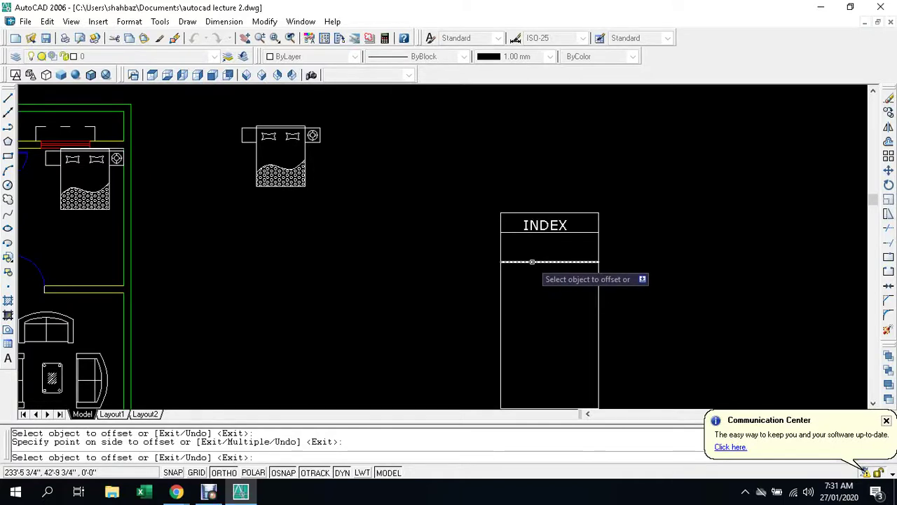
Add further row lines down the table, each offset 3 from the previous one
click(533, 262)
click(536, 306)
click(535, 290)
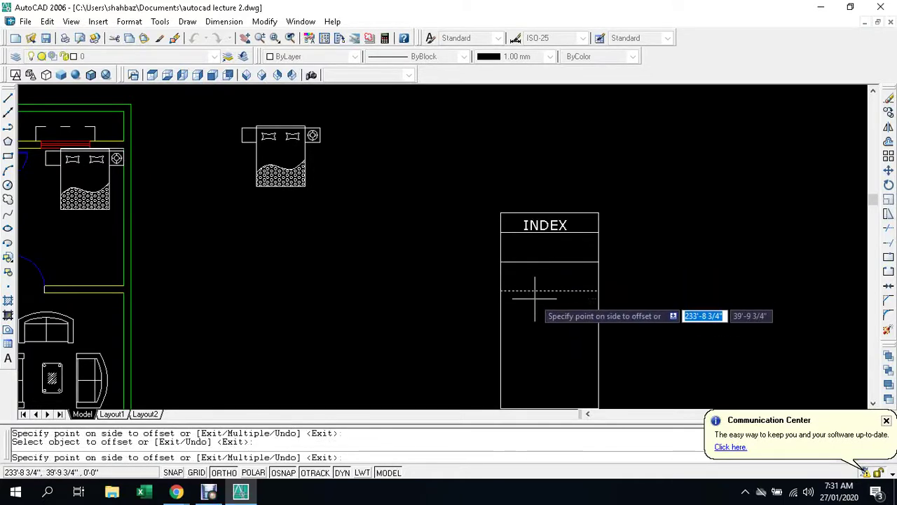
click(535, 300)
click(537, 320)
click(538, 338)
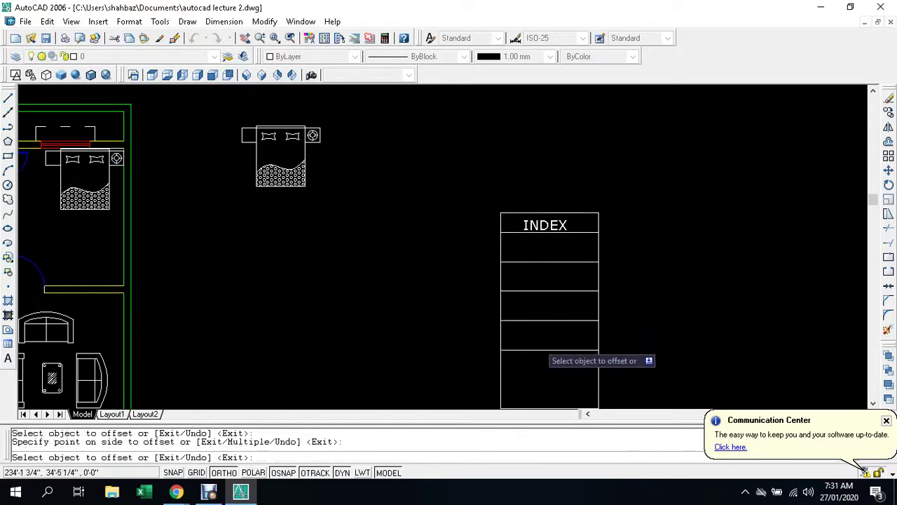
click(543, 349)
click(545, 365)
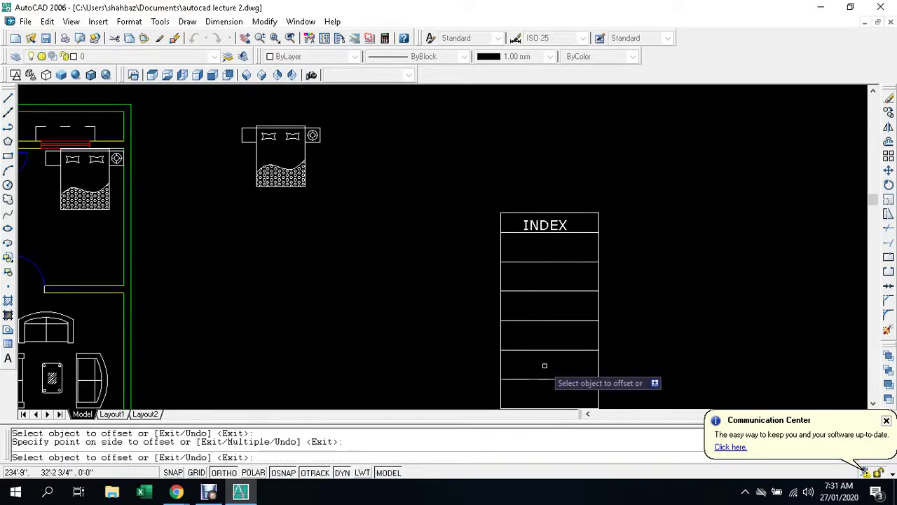
key(Escape)
Offset the table's left border by 3 to make a vertical column divider
text(o)
key(Return)
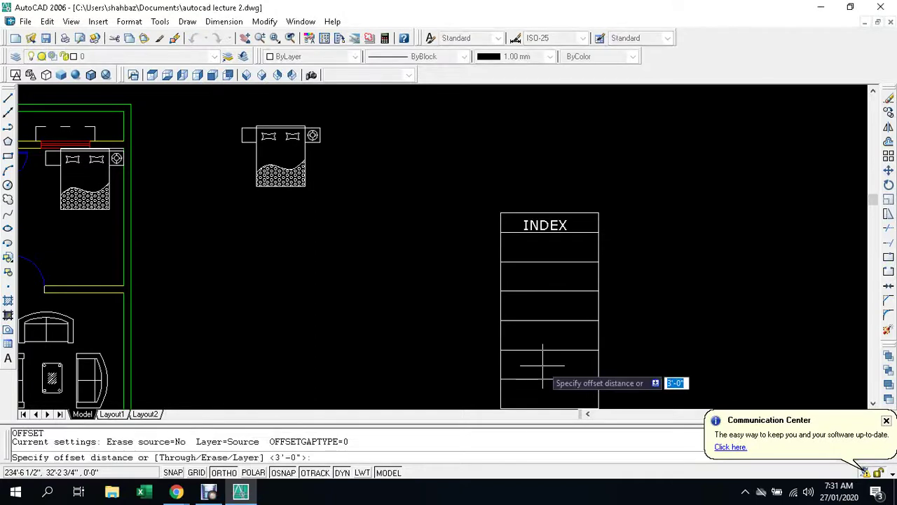
text(3)
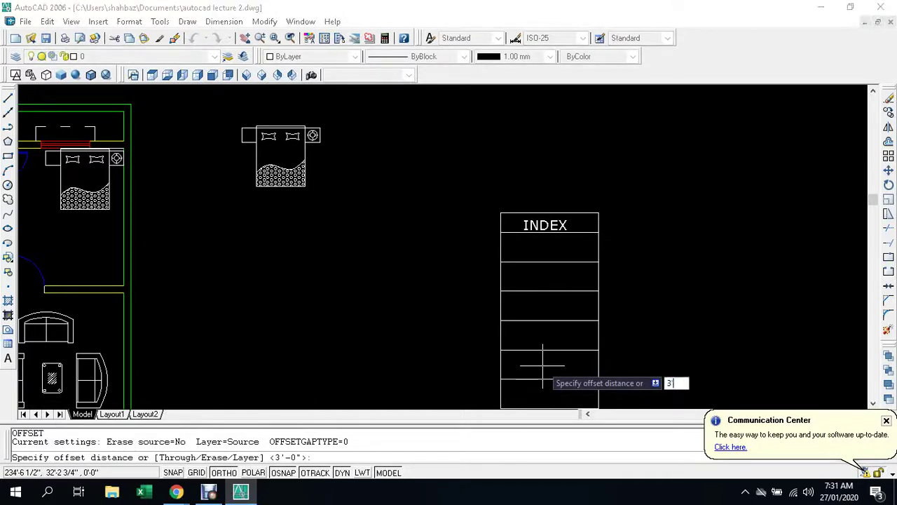
key(Return)
click(501, 265)
click(572, 251)
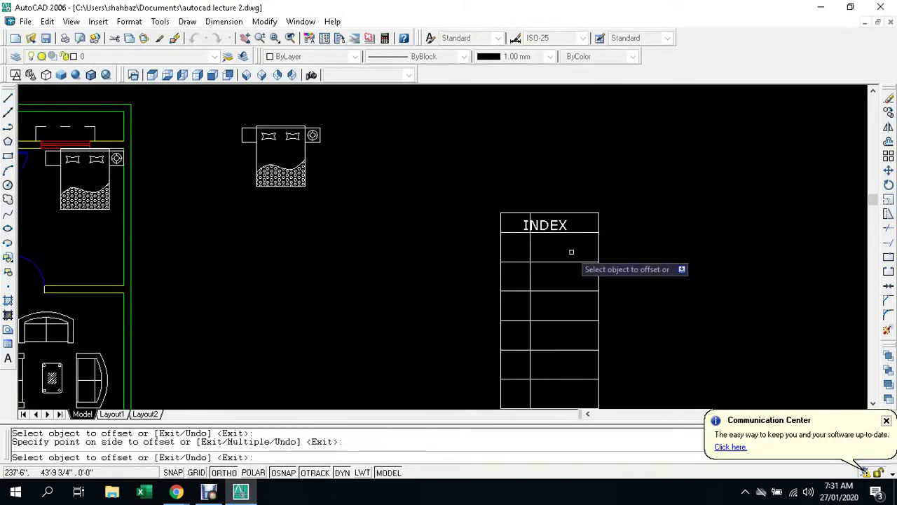
key(Escape)
key(Escape)
click(545, 225)
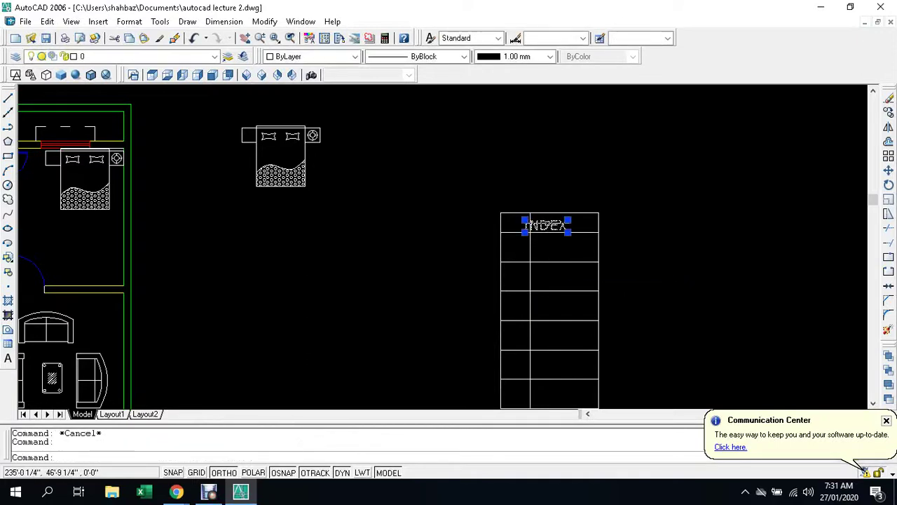
key(Escape)
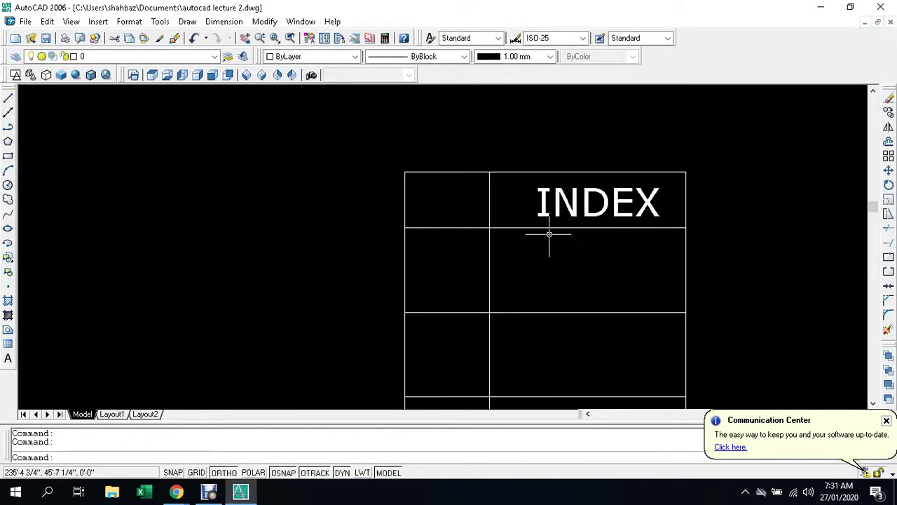
Trim the vertical divider out of the table's top row
scroll(551, 231, up, 3)
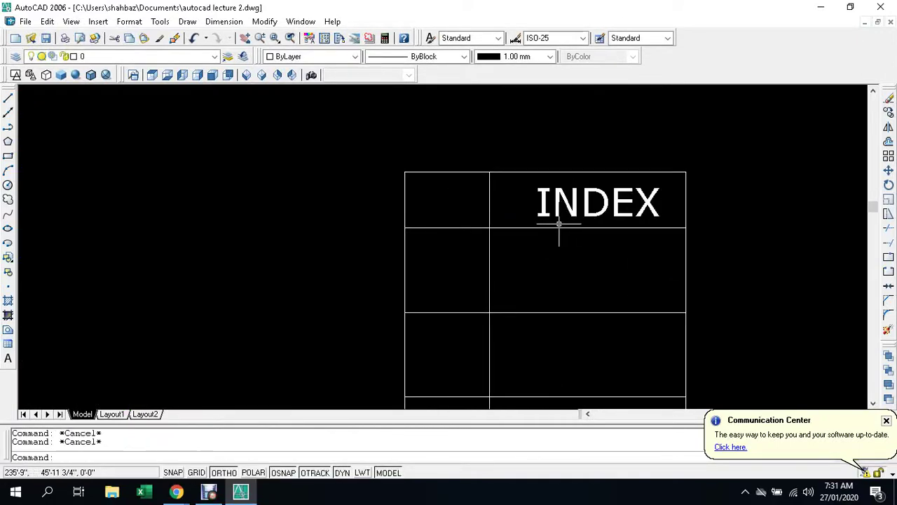
text(tr)
key(Return)
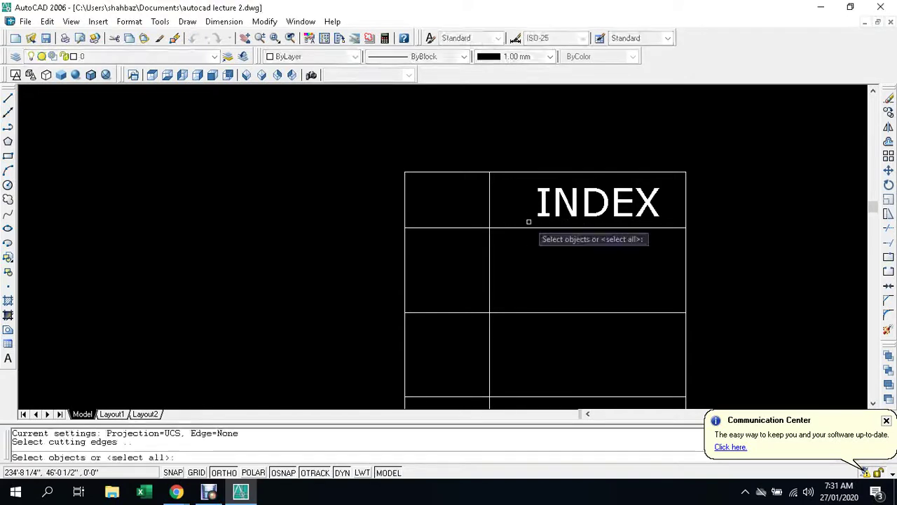
key(Return)
key(Return)
key(Return)
click(504, 202)
click(474, 220)
key(Return)
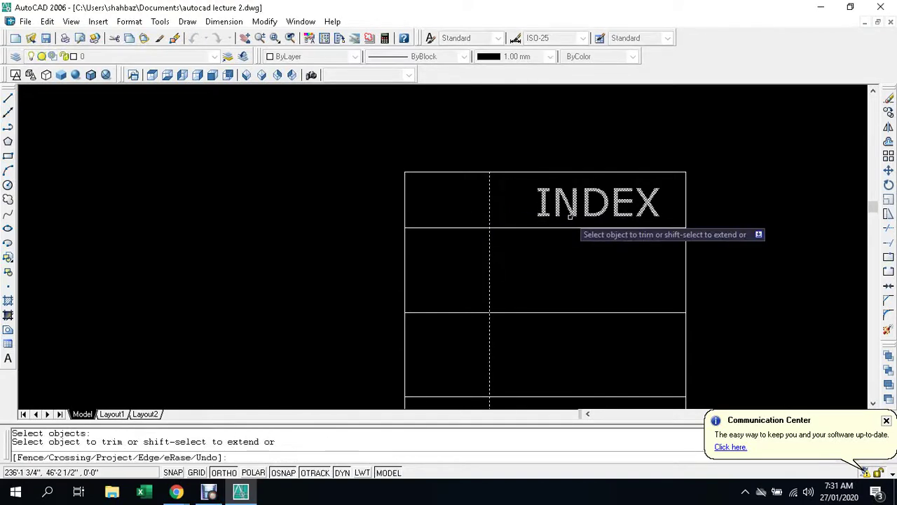
key(Escape)
text(tr)
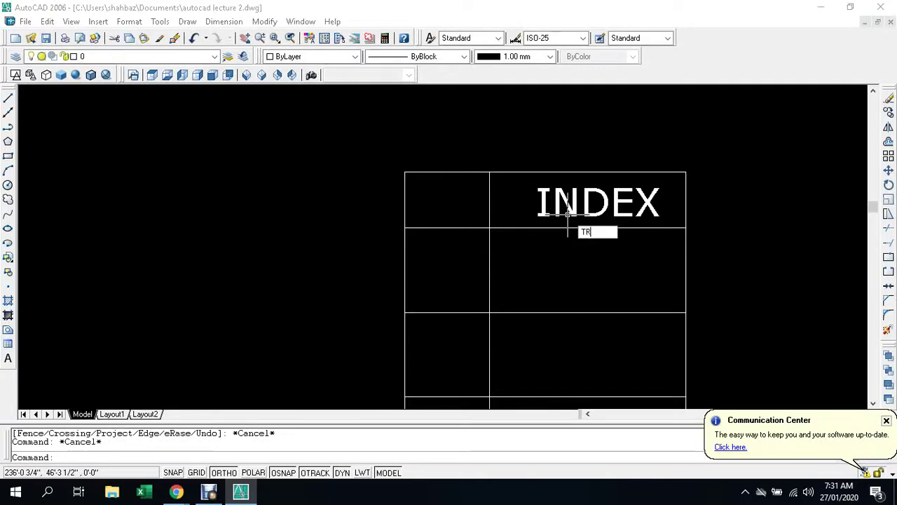
key(Return)
key(Return)
click(517, 203)
click(479, 211)
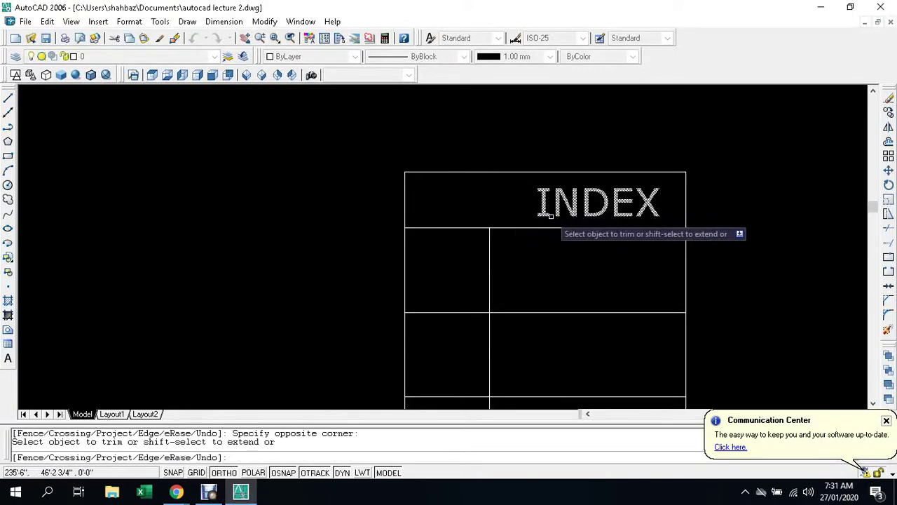
key(Escape)
key(Escape)
Move the INDEX heading left so it is centred across the merged top row
click(575, 204)
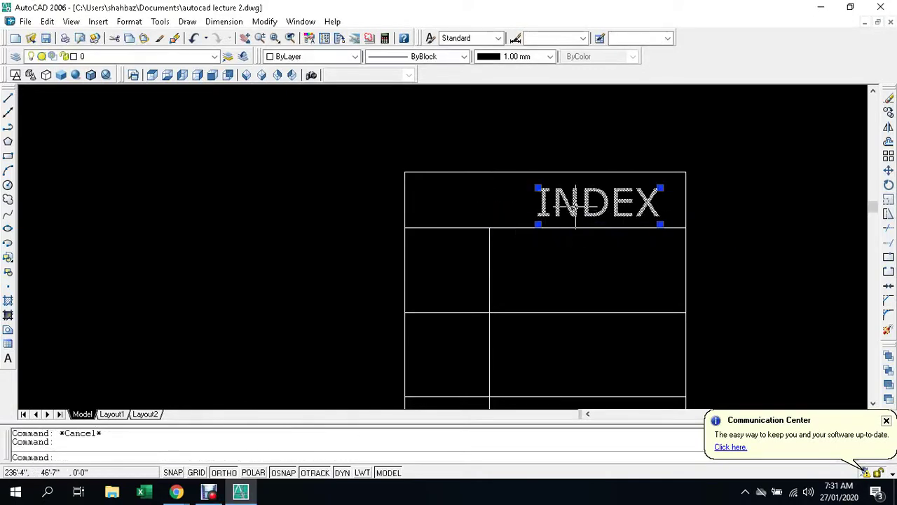
click(538, 187)
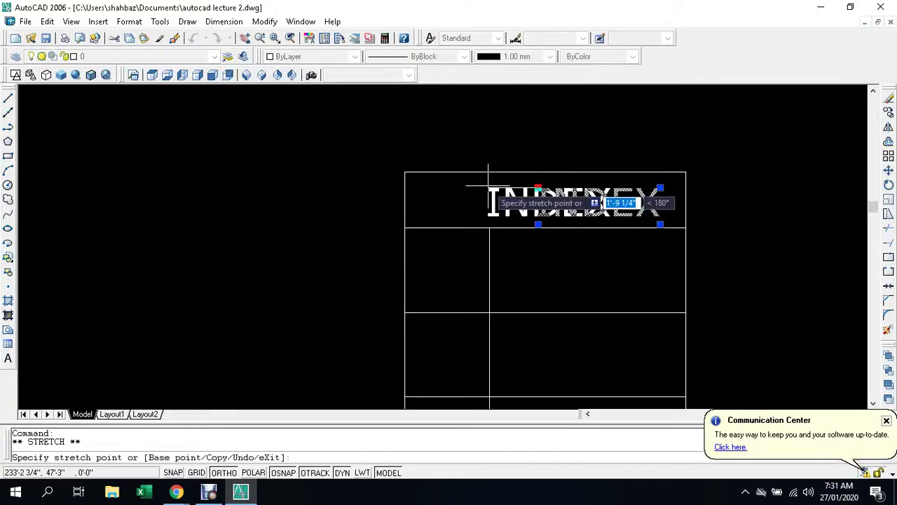
click(488, 187)
key(Escape)
key(Escape)
scroll(499, 226, down, 5)
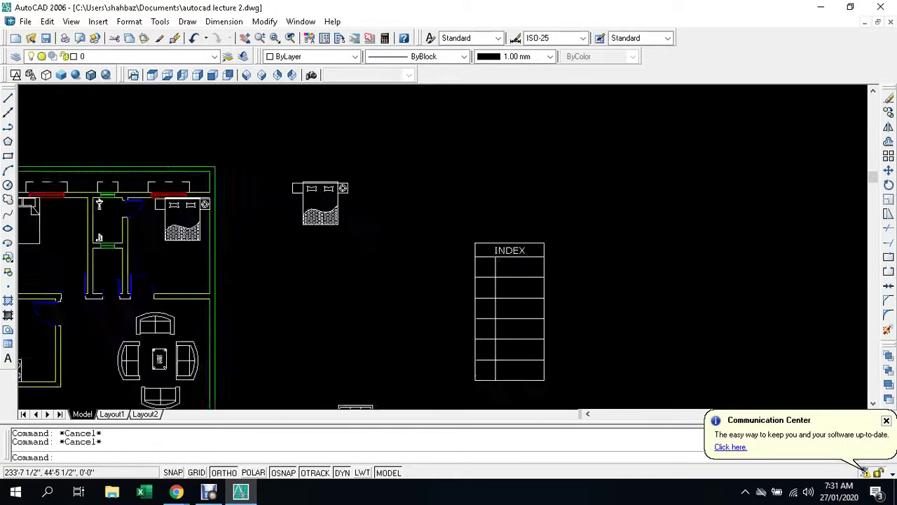
scroll(498, 231, down, 2)
scroll(280, 295, up, 5)
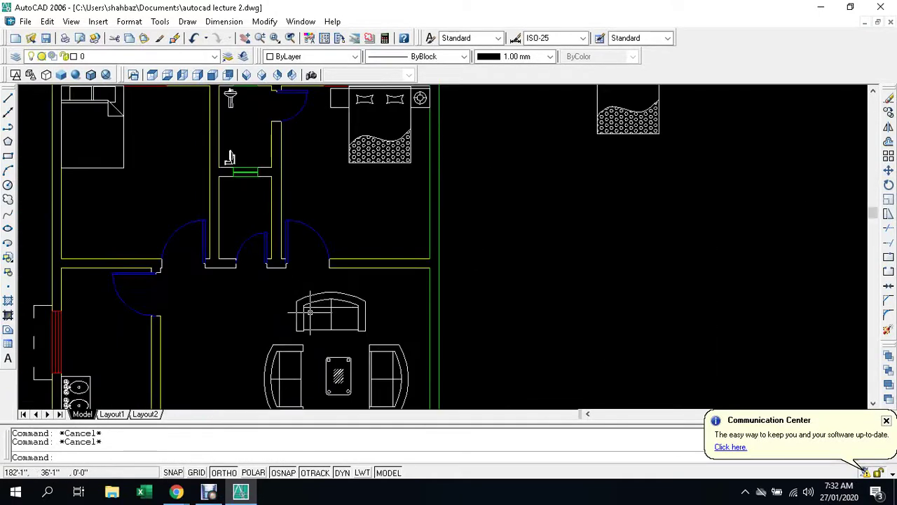
Draw an MText box beside the doorway for the door tag
text(T)
key(Return)
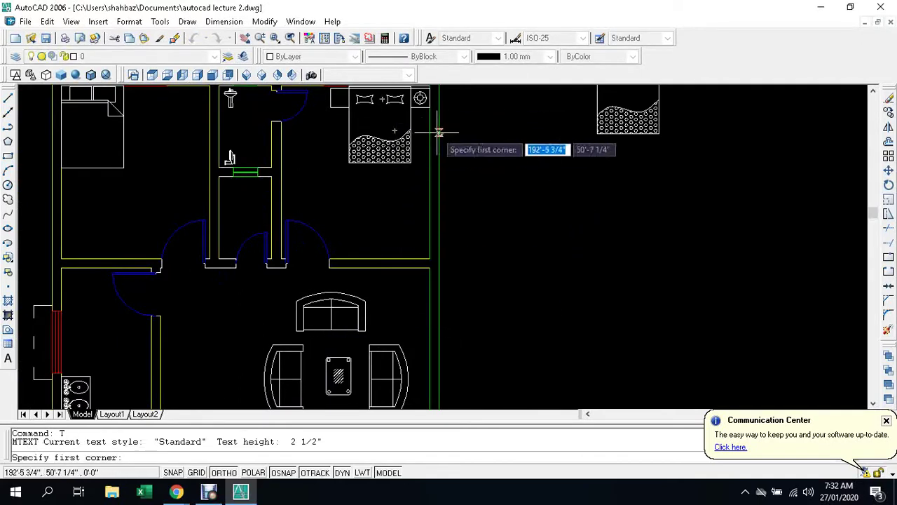
scroll(295, 272, up, 5)
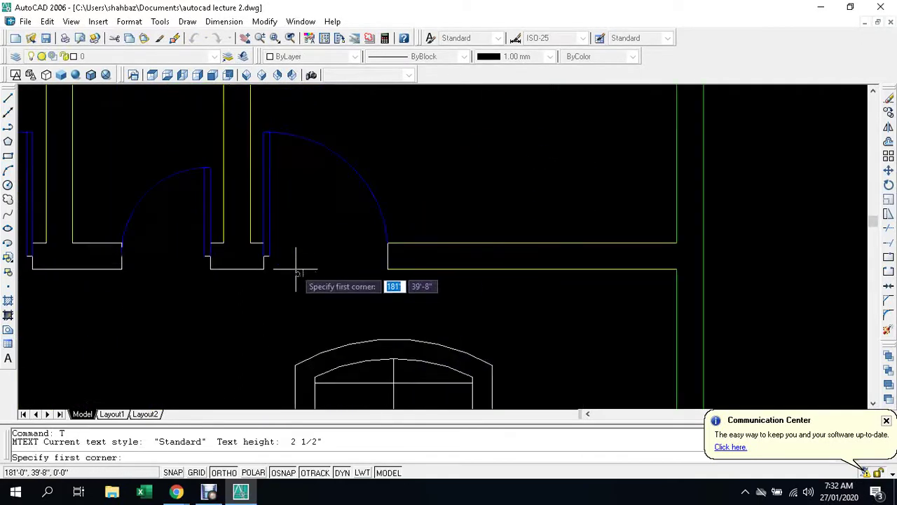
click(296, 247)
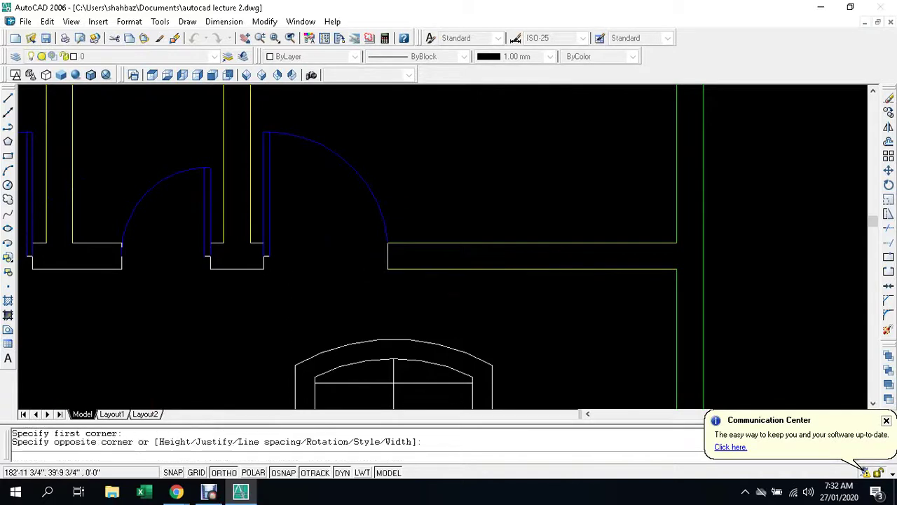
click(367, 265)
text(D1)
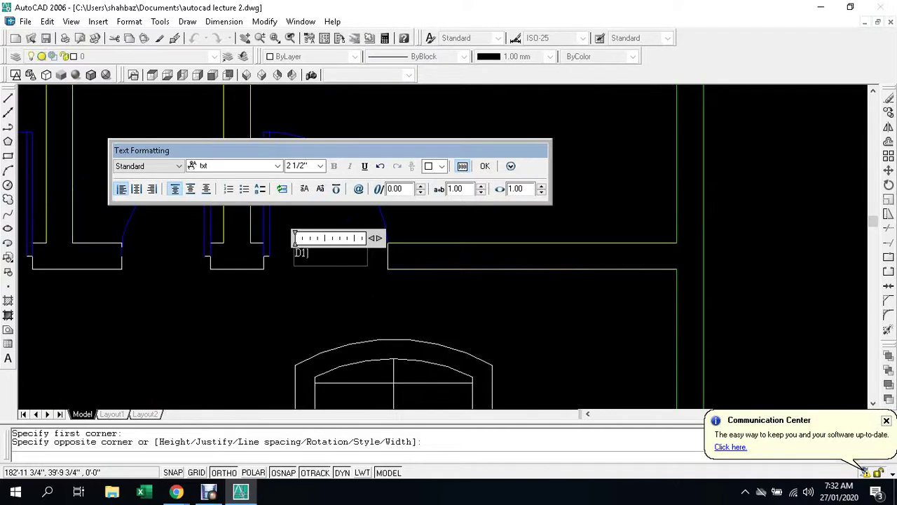
Make the D1 tag text 1' tall in Verdana and place it
click(320, 166)
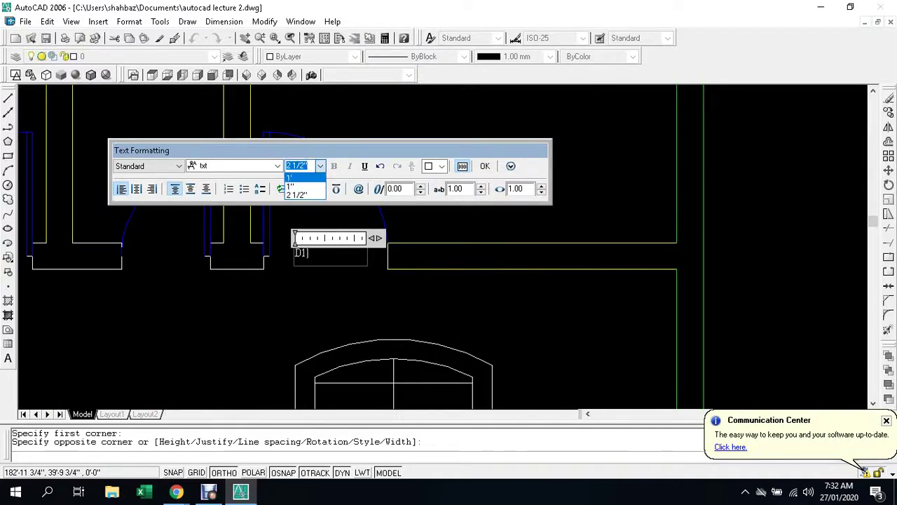
click(295, 176)
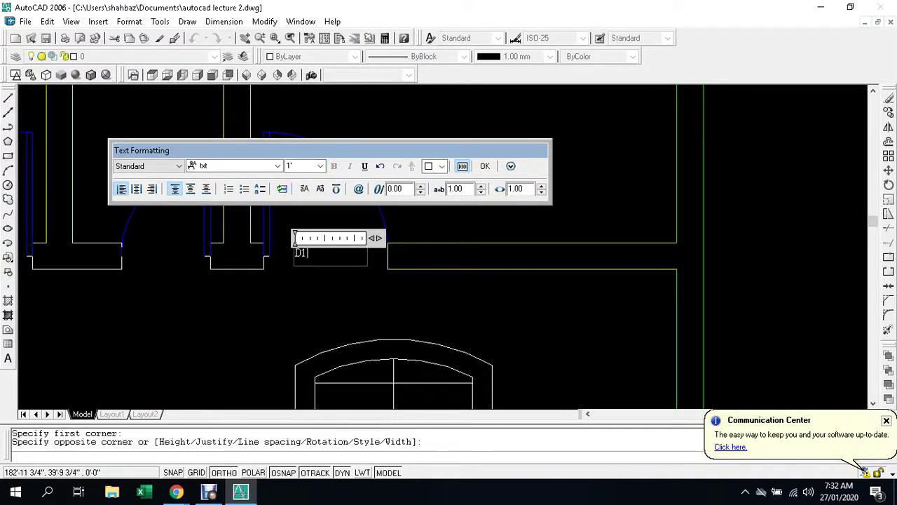
key(ctrl+a)
click(320, 165)
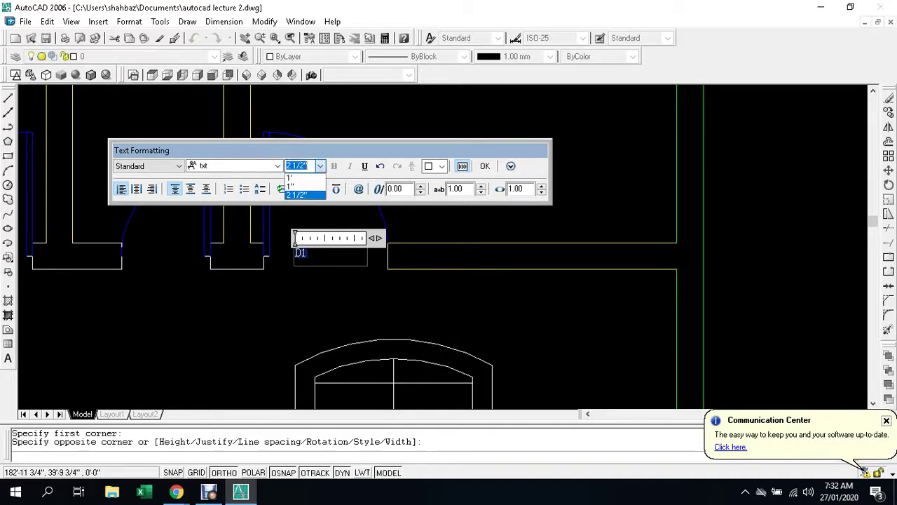
click(295, 177)
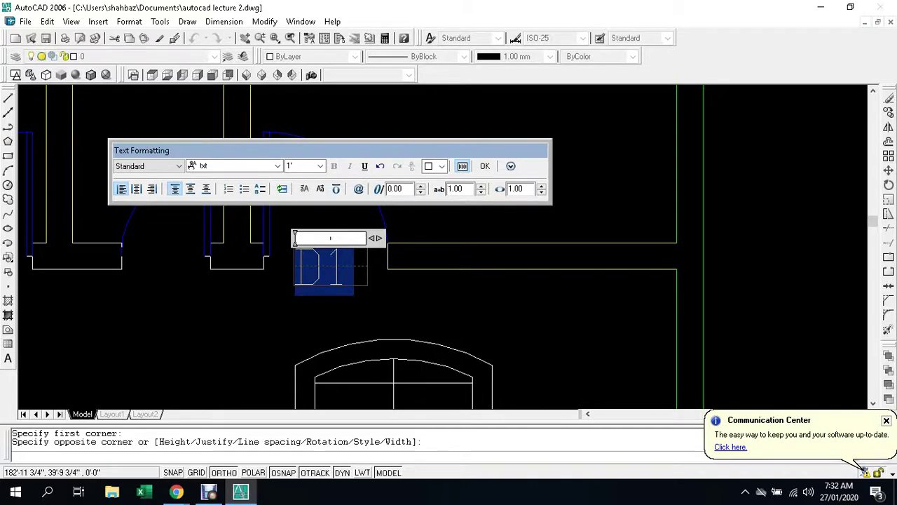
scroll(434, 211, down, 5)
middle_drag(353, 106, 347, 219)
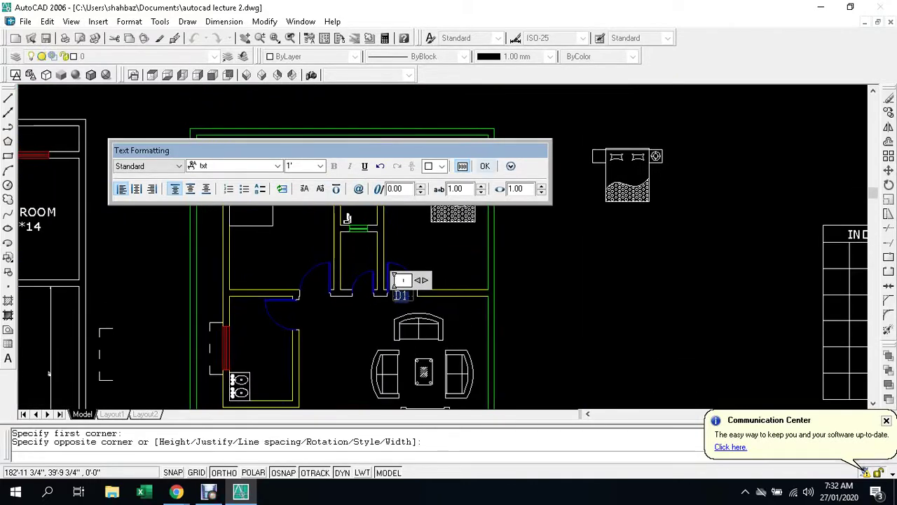
click(277, 165)
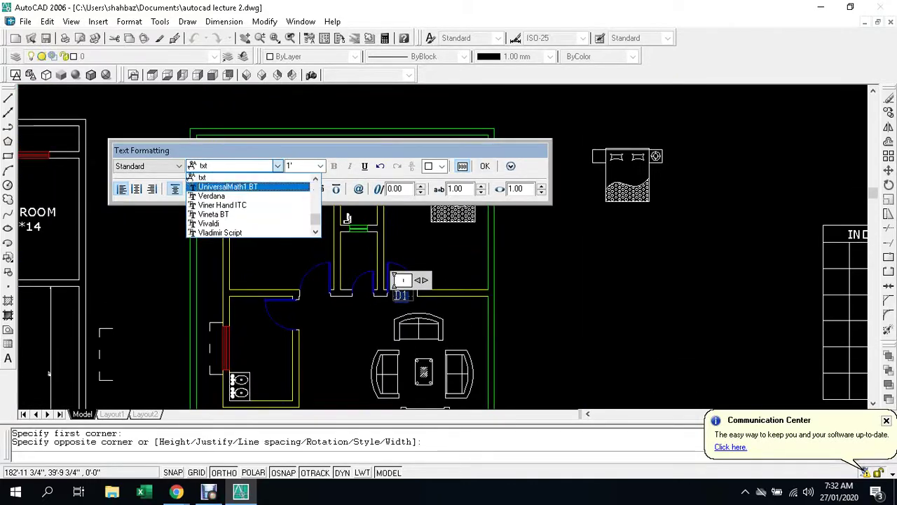
key(Up)
key(Up)
key(Up)
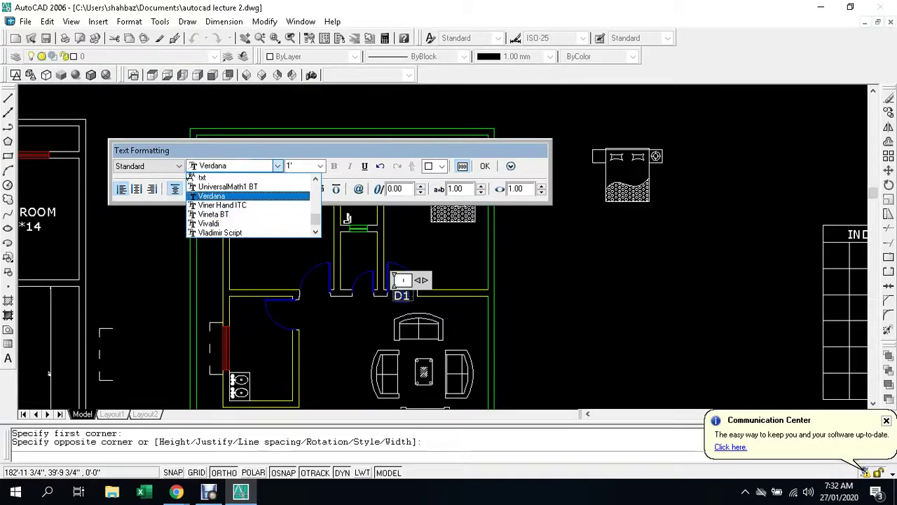
key(Return)
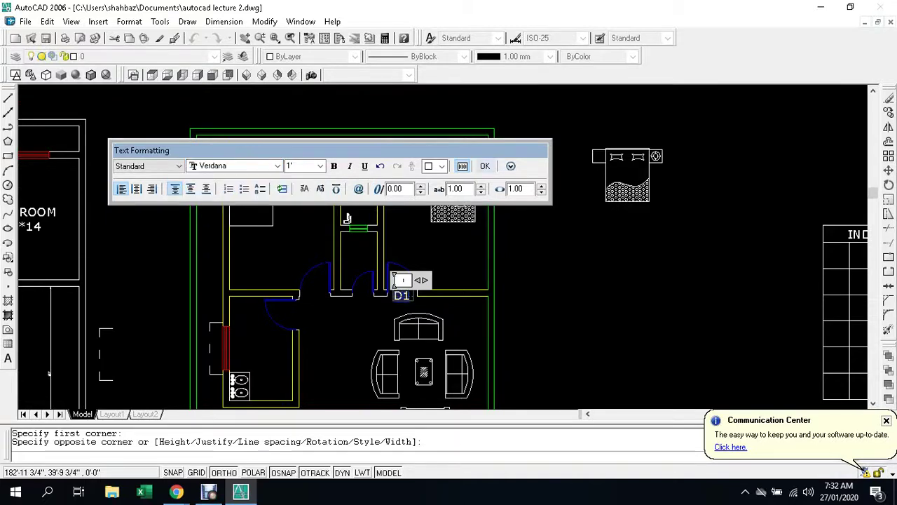
key(Escape)
key(Escape)
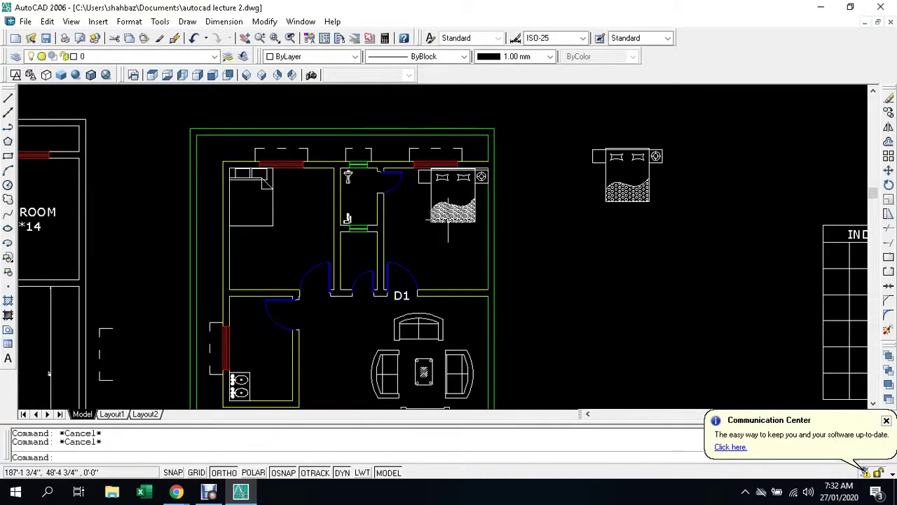
Copy the D1 tag to the left door and the garage-side door
text(c)
key(Return)
scroll(403, 294, up, 2)
scroll(428, 267, up, 2)
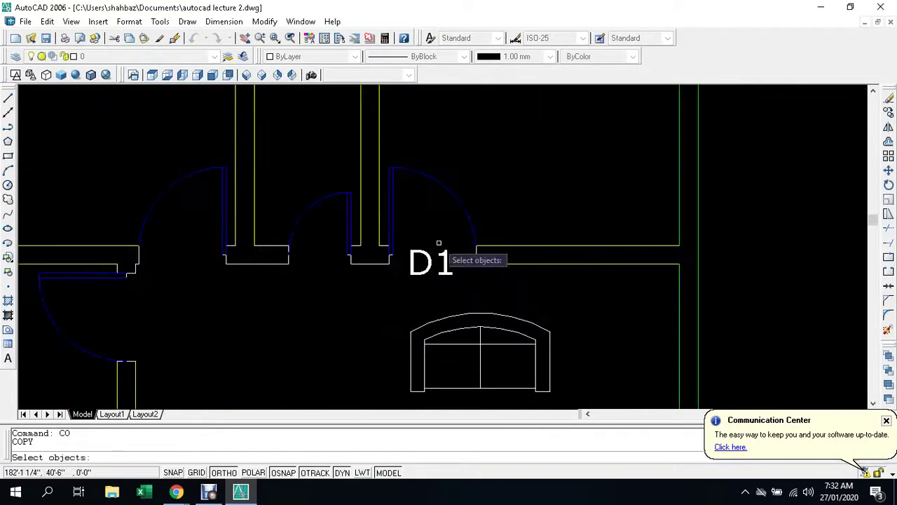
click(426, 264)
key(Return)
click(428, 263)
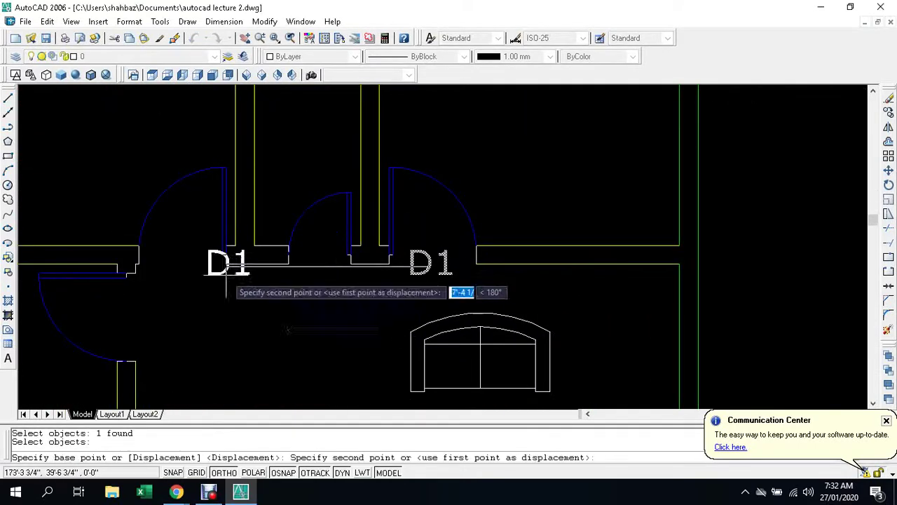
click(178, 275)
key(F8)
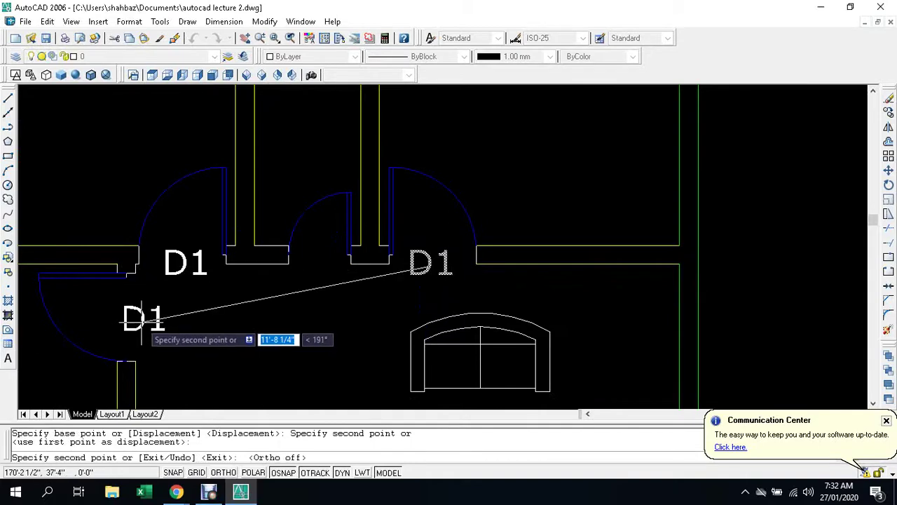
scroll(165, 315, down, 3)
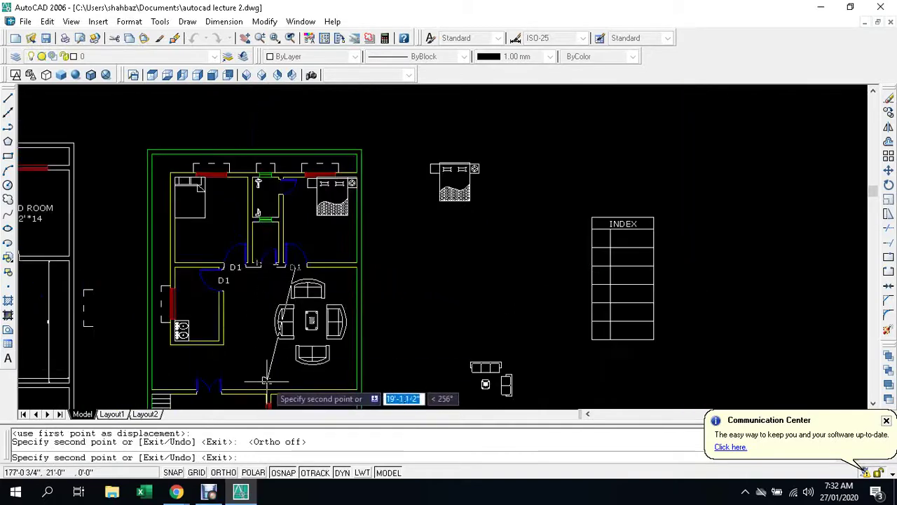
scroll(280, 308, up, 2)
scroll(365, 259, up, 2)
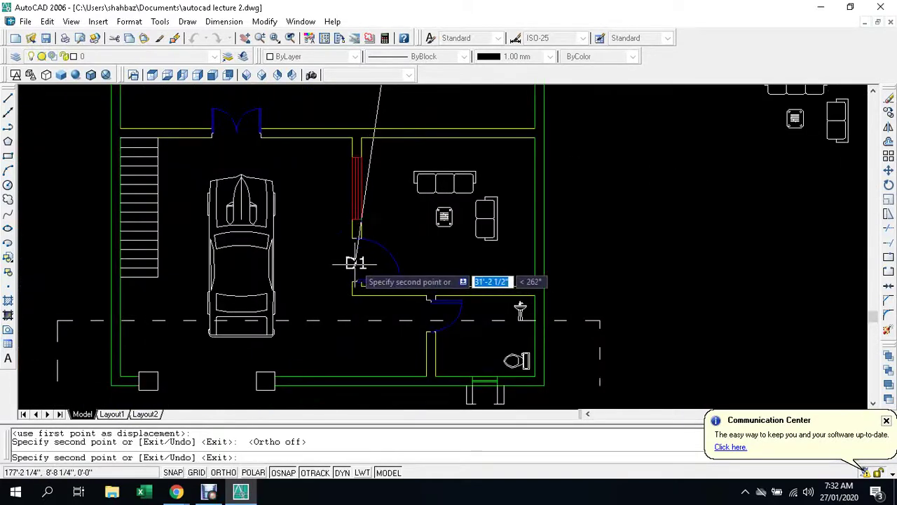
click(358, 258)
key(Escape)
key(Escape)
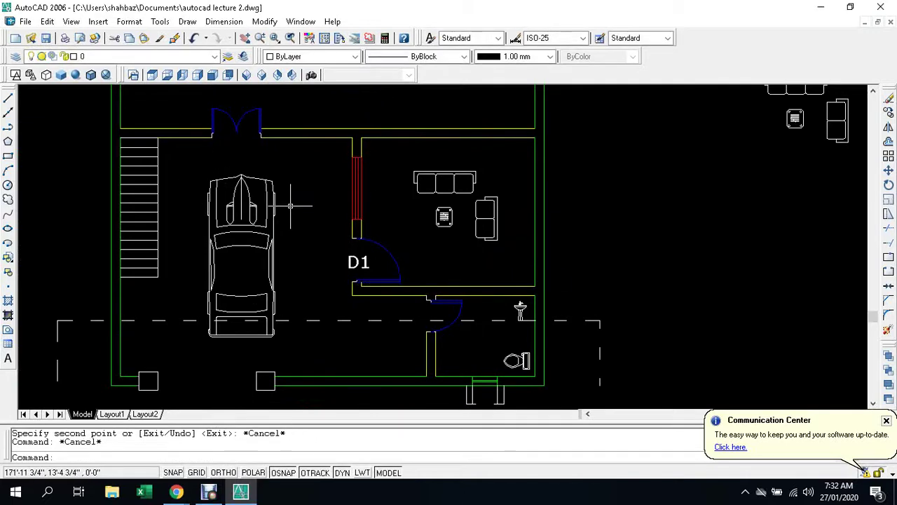
Try to select a D1 label for copying, then cancel the attempt
text(co)
key(Return)
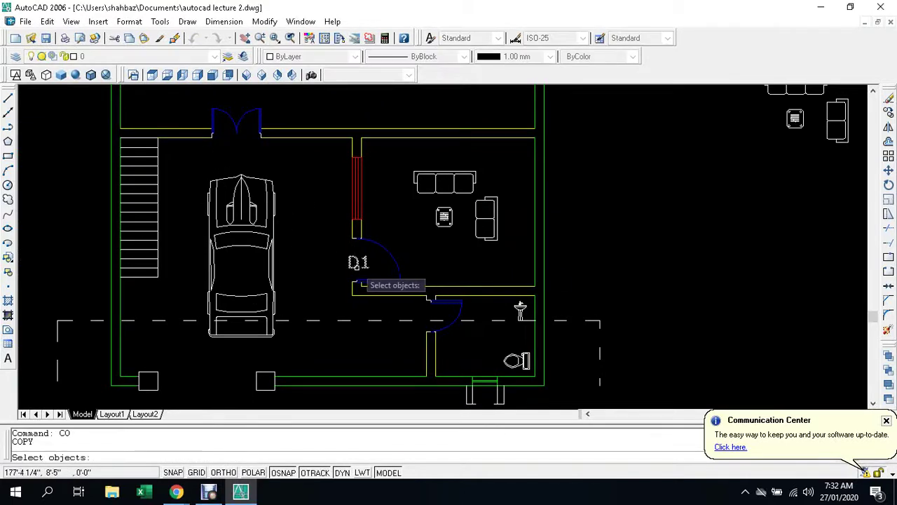
double_click(359, 279)
click(358, 284)
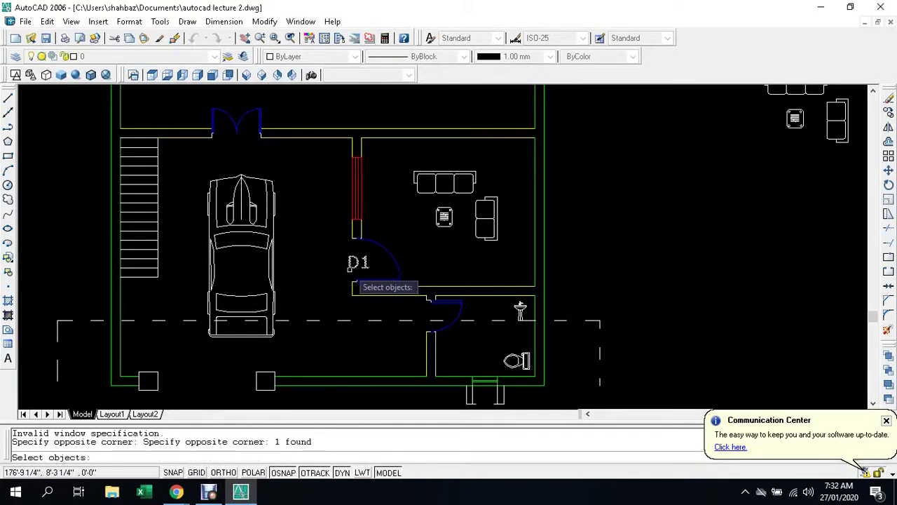
click(356, 282)
double_click(356, 281)
click(354, 279)
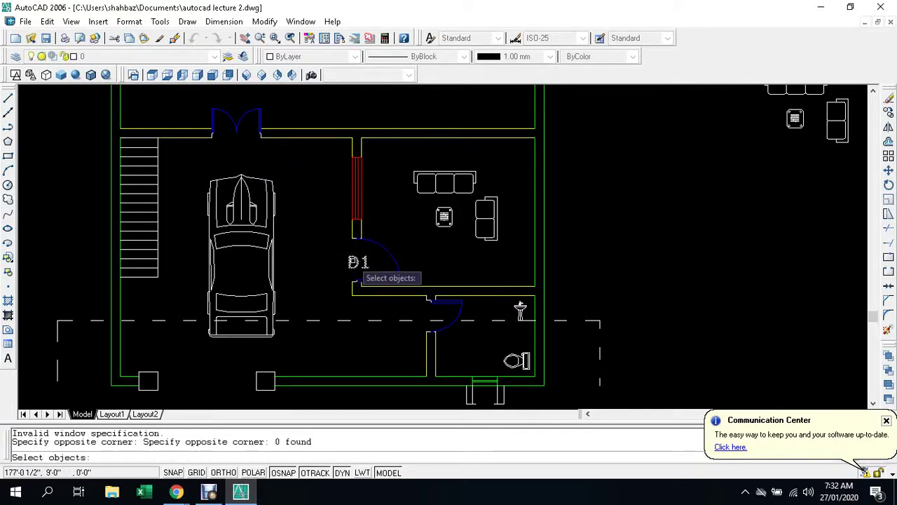
click(354, 264)
click(293, 240)
key(Escape)
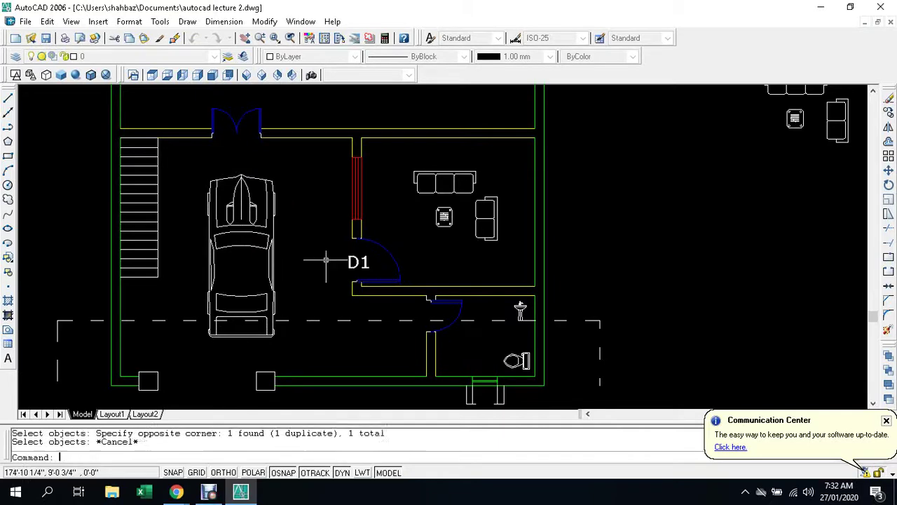
key(Escape)
Copy a D1 label beside one more door in the floor plan
text(CO)
key(Return)
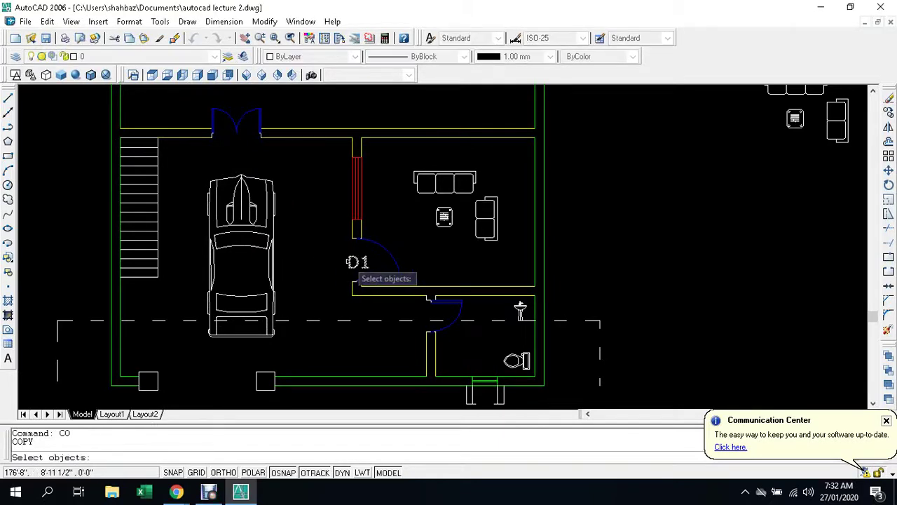
click(353, 262)
key(Return)
click(356, 258)
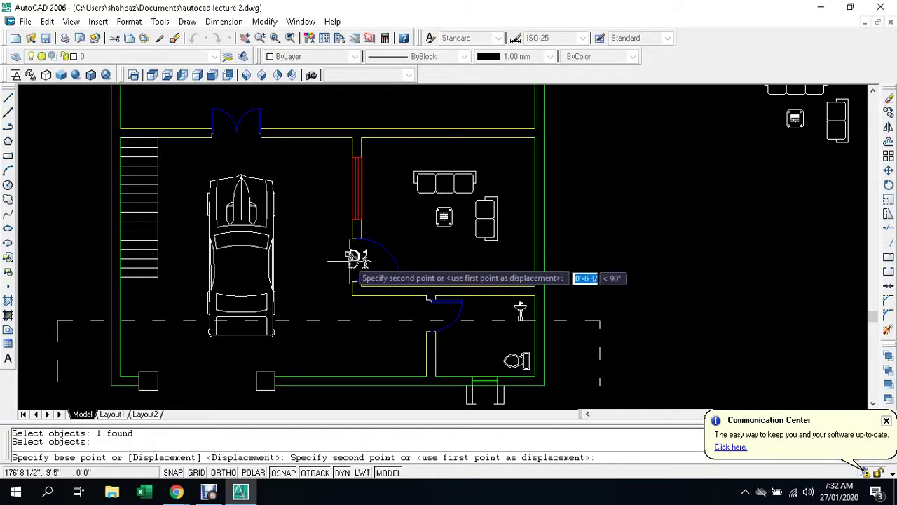
scroll(250, 159, up, 3)
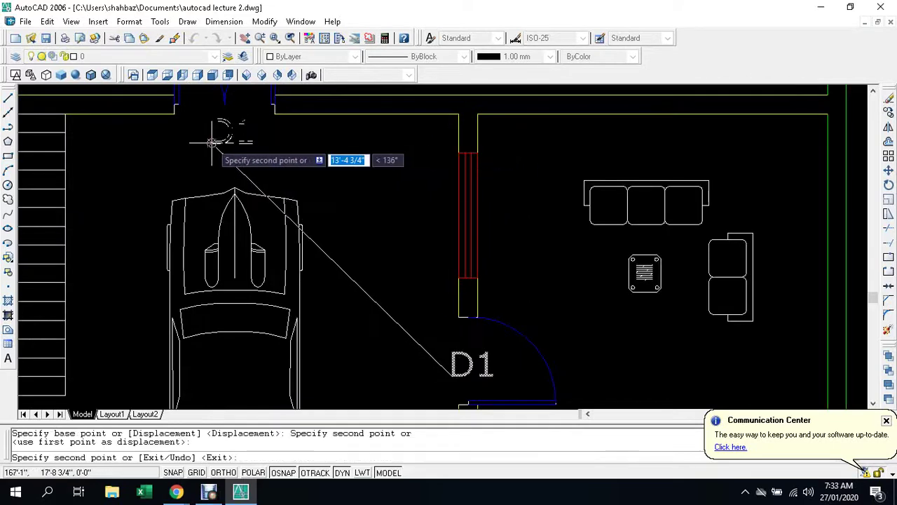
scroll(224, 161, down, 5)
scroll(280, 274, up, 3)
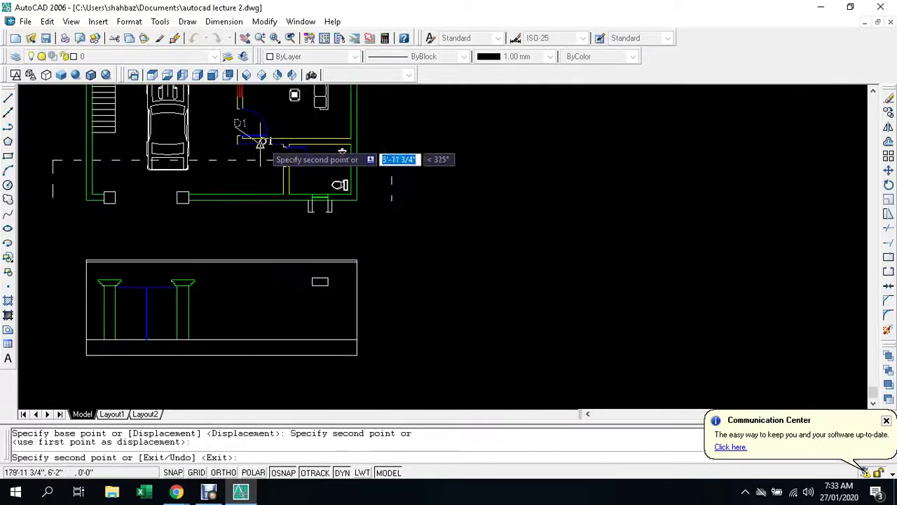
scroll(266, 171, up, 3)
scroll(274, 184, down, 4)
scroll(274, 201, down, 2)
scroll(277, 182, up, 2)
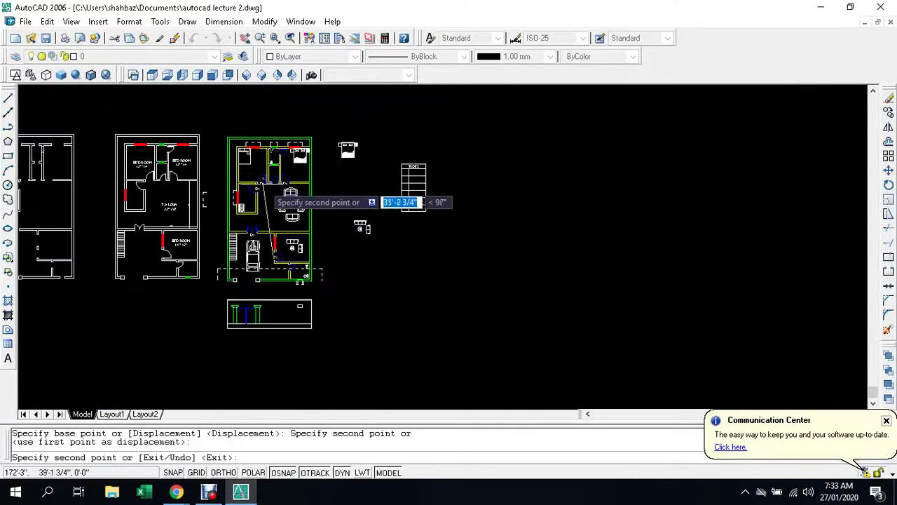
scroll(273, 188, up, 3)
scroll(294, 186, up, 2)
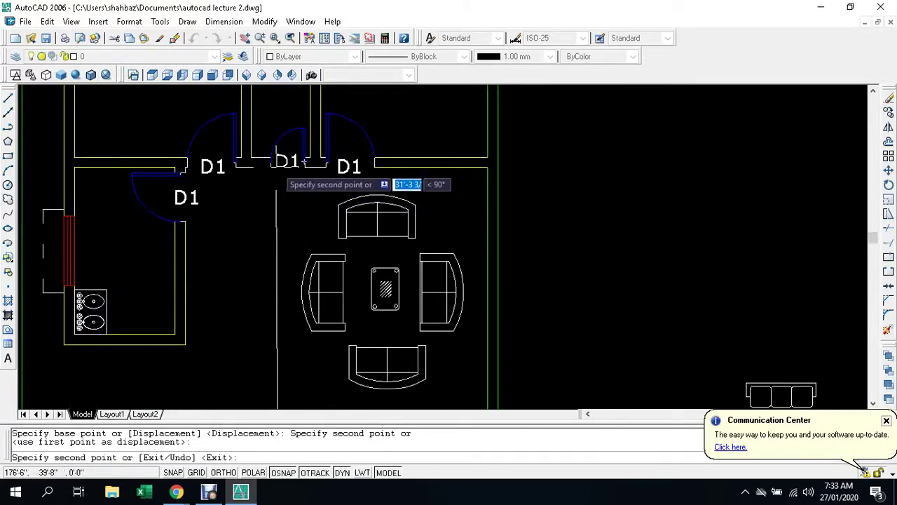
click(280, 171)
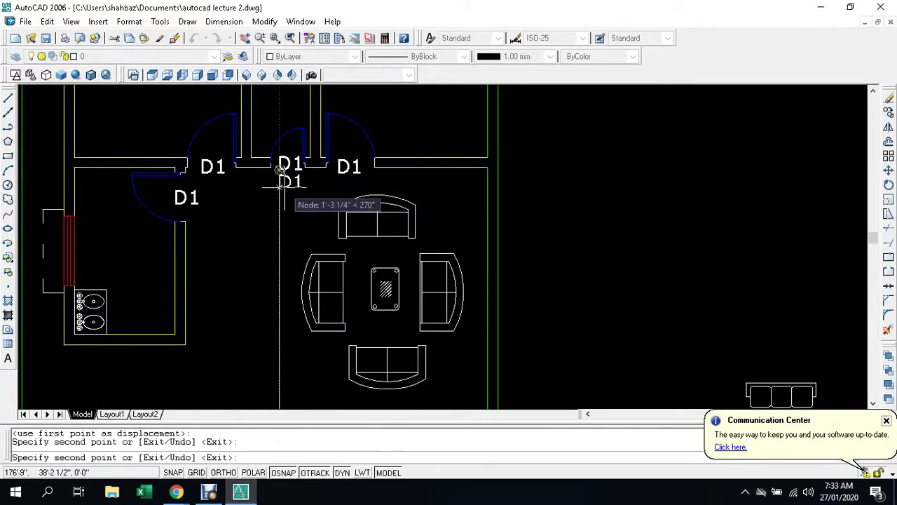
key(Escape)
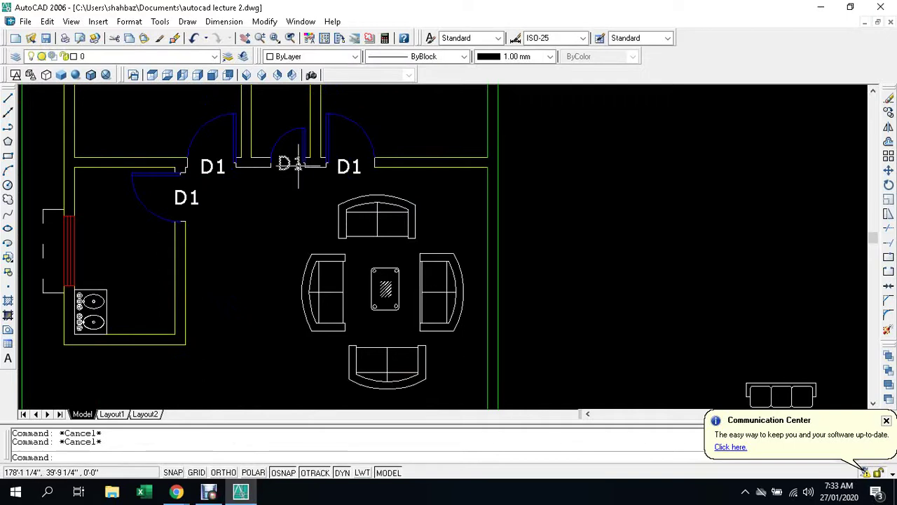
Change the middle D1 tag between the upper doors to D3 with 6" text height
double_click(291, 167)
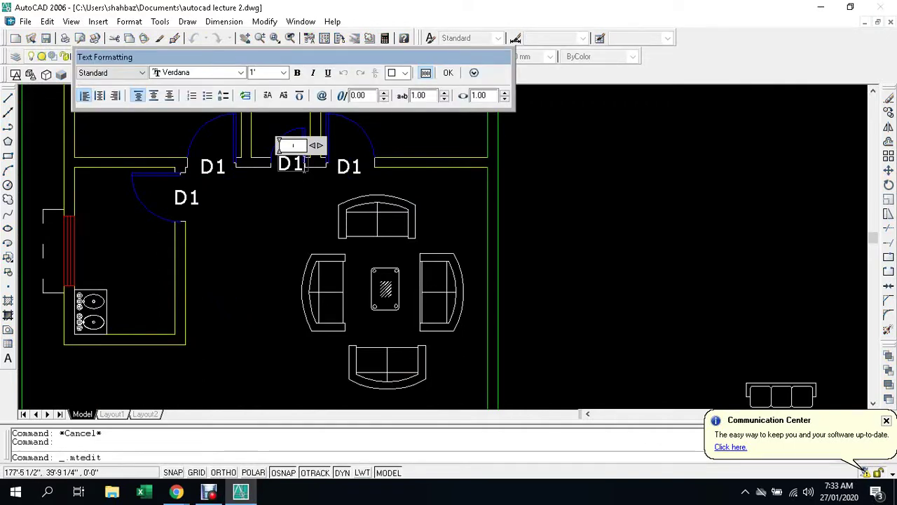
key(BackSpace)
text(3)
click(283, 72)
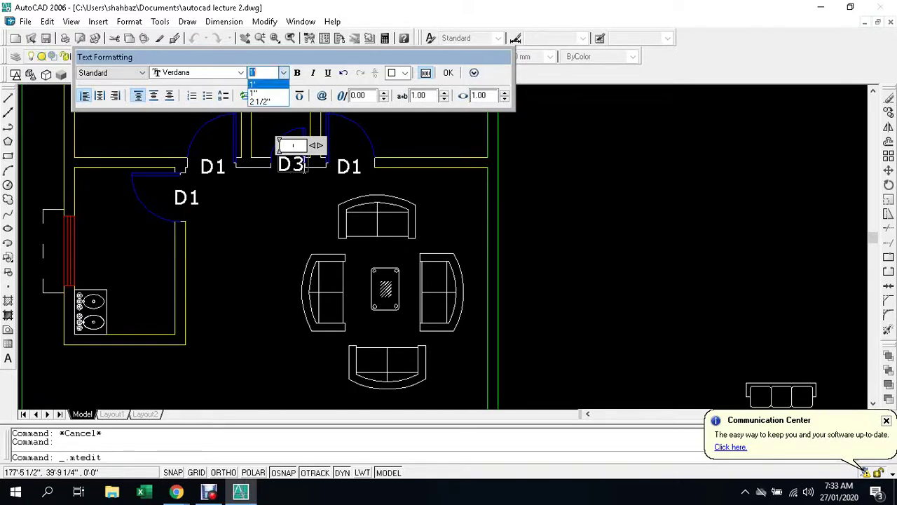
key(BackSpace)
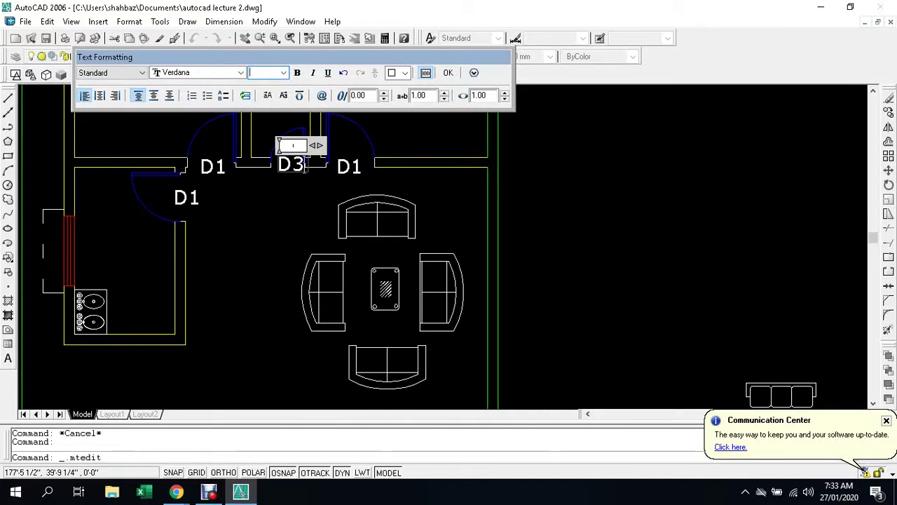
text(6)
key(Return)
drag(305, 166, 277, 166)
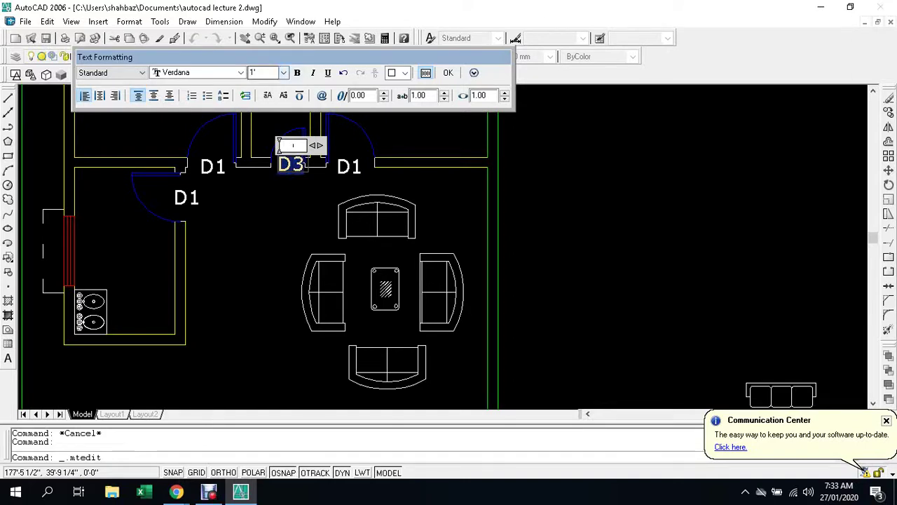
click(283, 73)
click(256, 85)
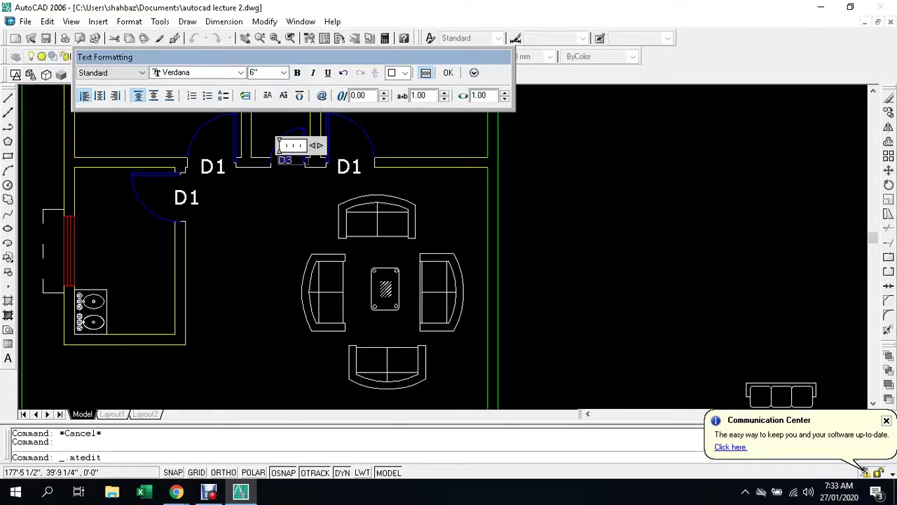
click(448, 72)
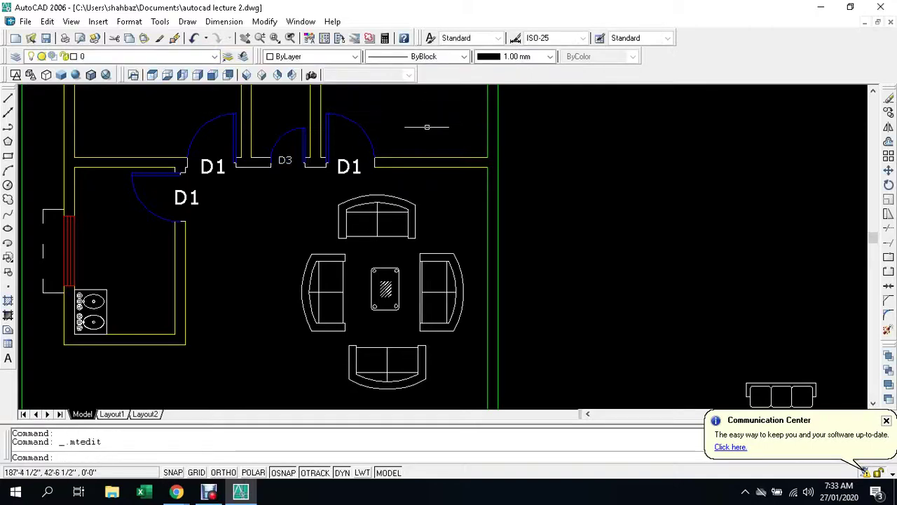
Edit the D1 text by the garage double doors so it reads D2
key(Escape)
scroll(355, 252, down, 3)
key(Escape)
scroll(299, 330, up, 4)
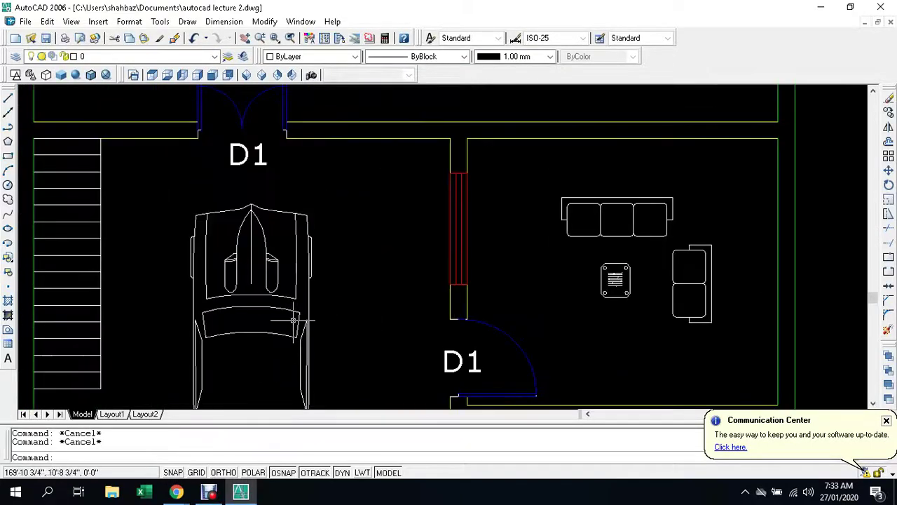
double_click(251, 156)
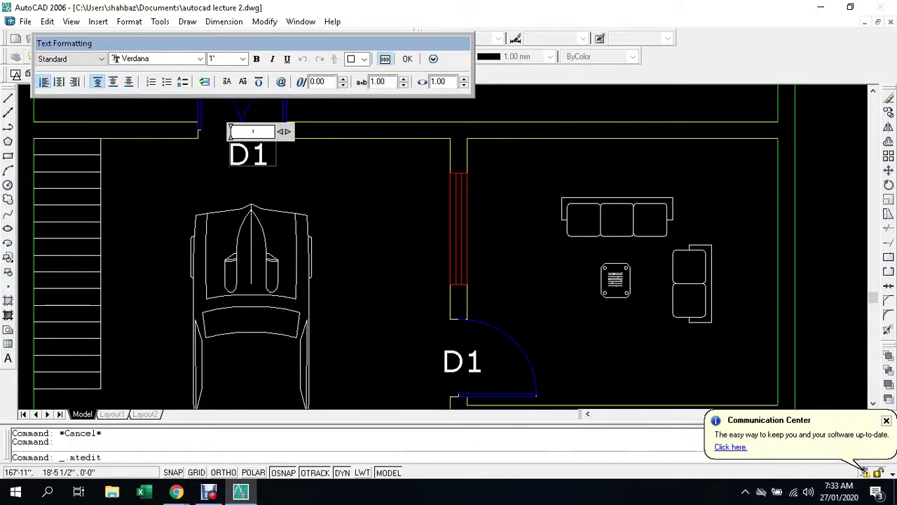
key(BackSpace)
text(2)
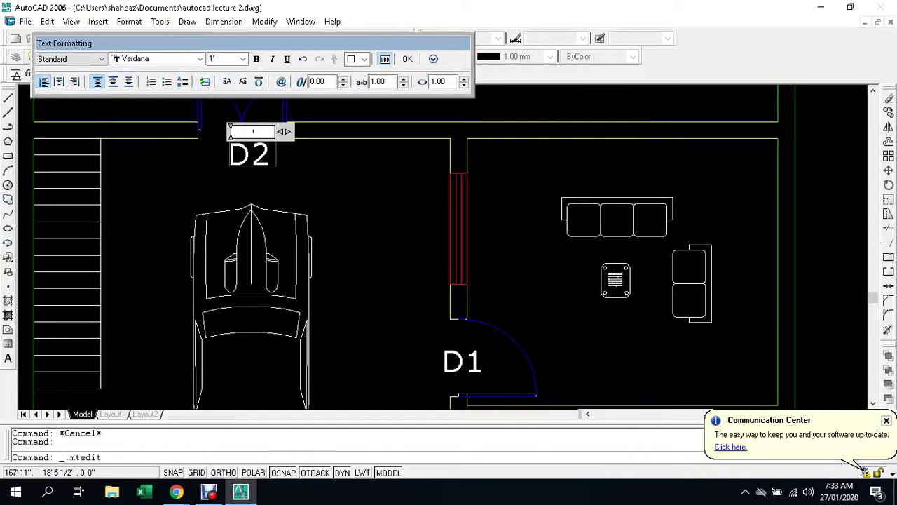
click(353, 145)
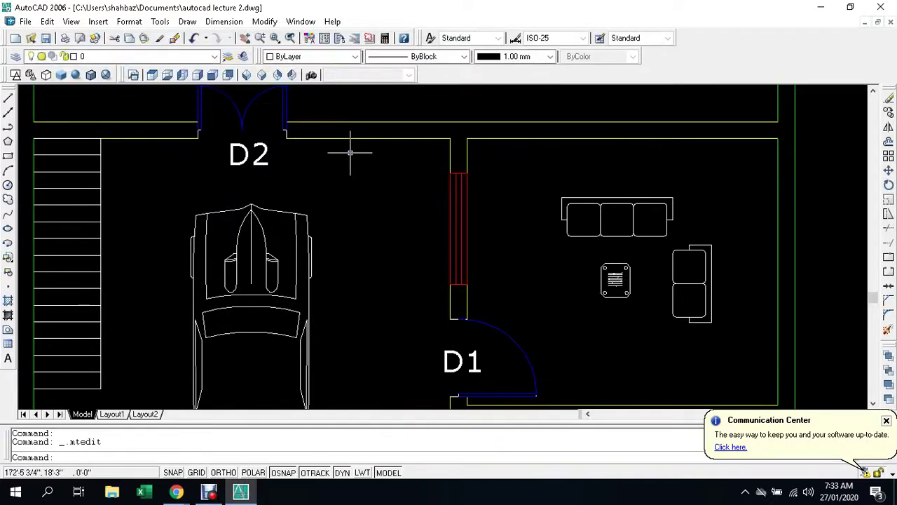
key(Escape)
key(Escape)
scroll(290, 164, down, 5)
scroll(265, 182, up, 2)
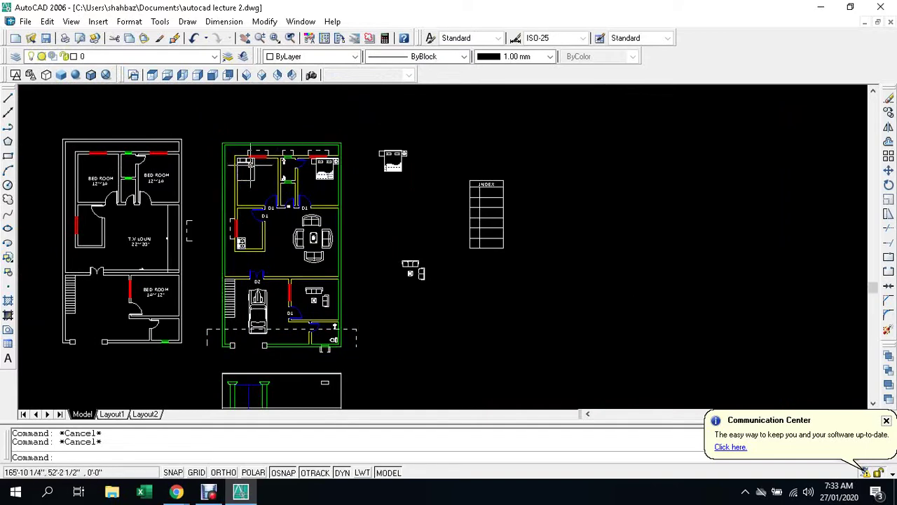
scroll(270, 179, up, 2)
scroll(581, 193, up, 3)
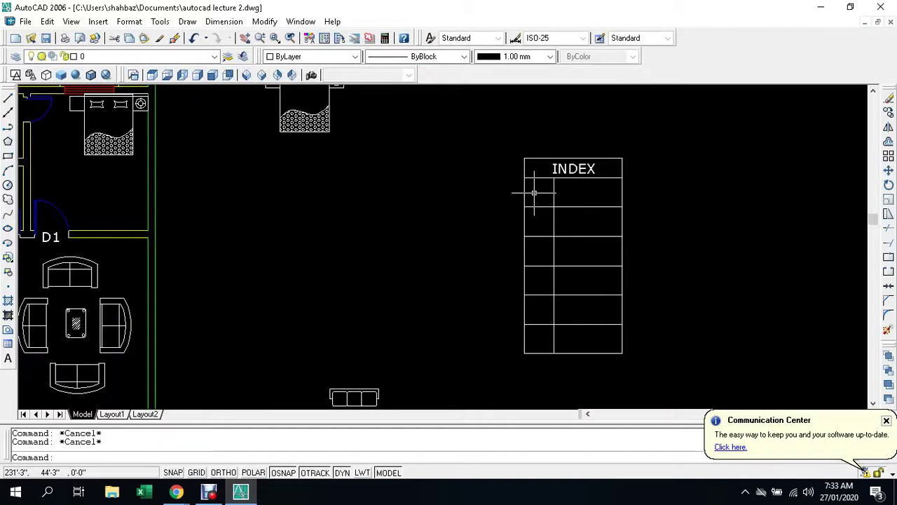
text(t)
key(Return)
scroll(534, 193, up, 2)
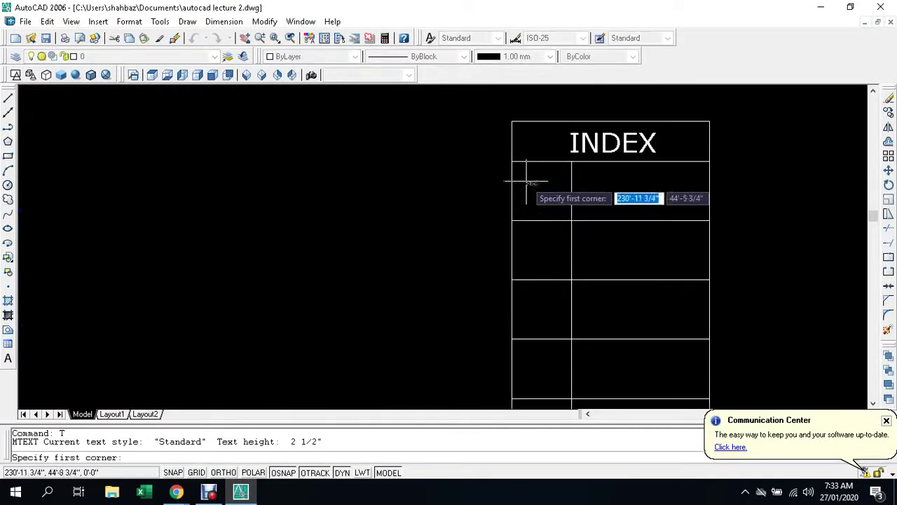
click(513, 177)
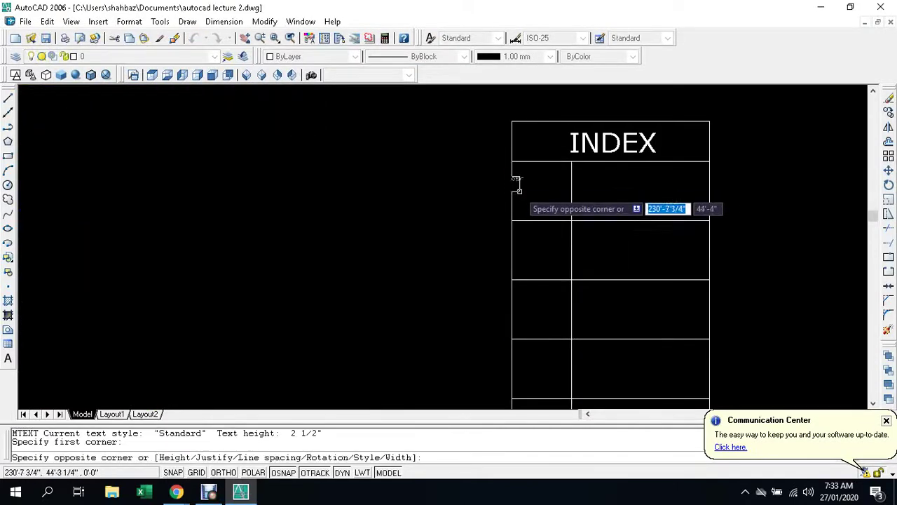
click(571, 220)
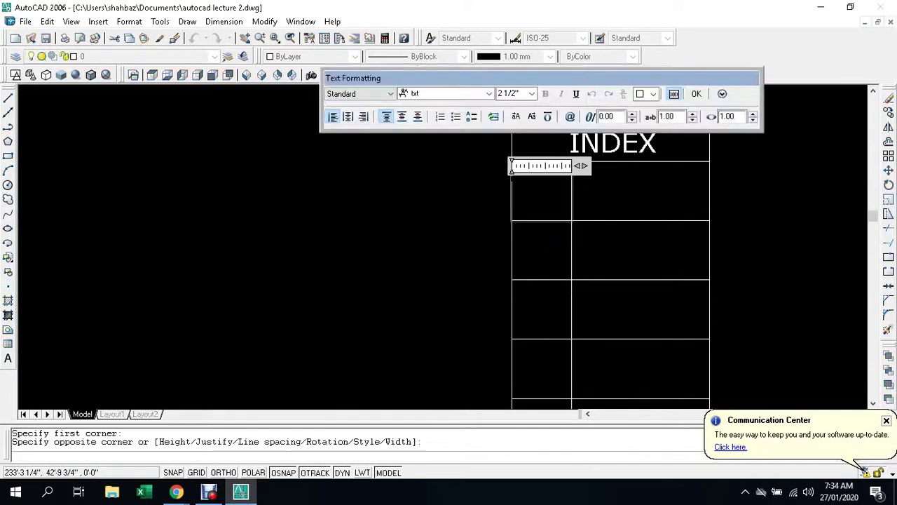
text(1)
text(NO)
click(531, 93)
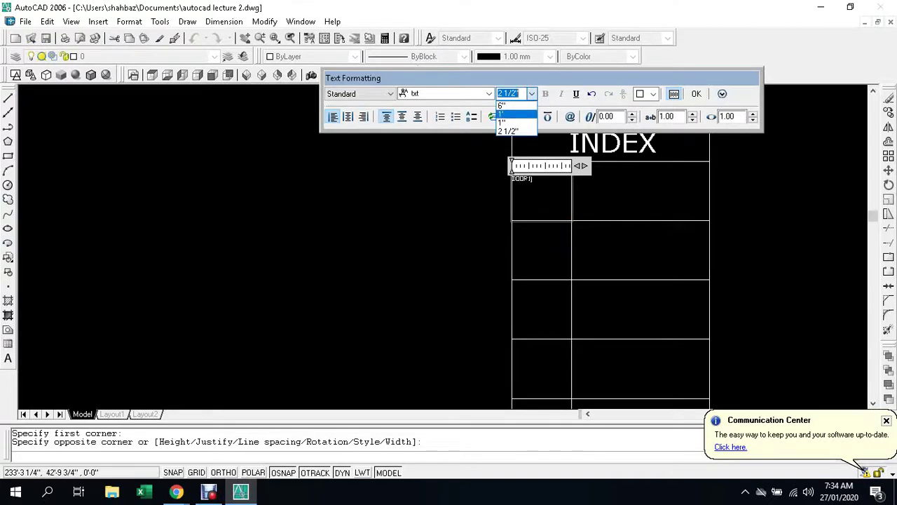
click(515, 105)
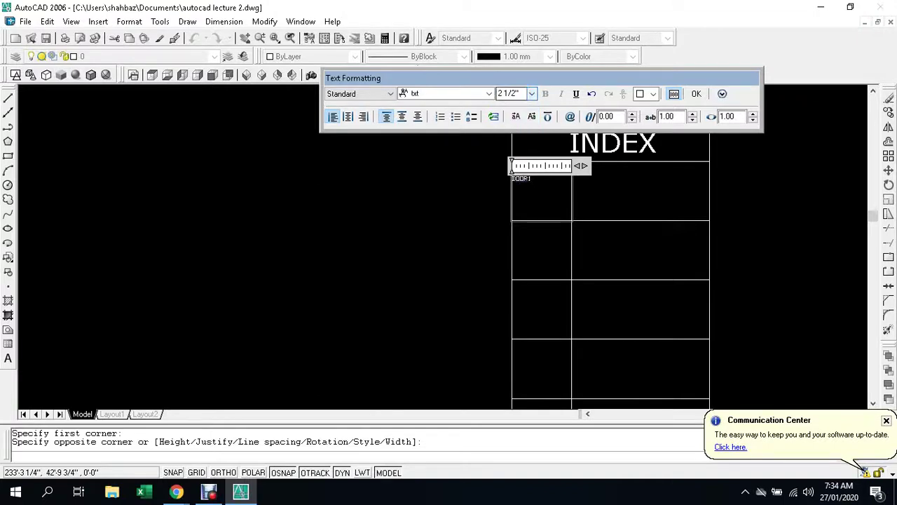
click(532, 93)
click(515, 105)
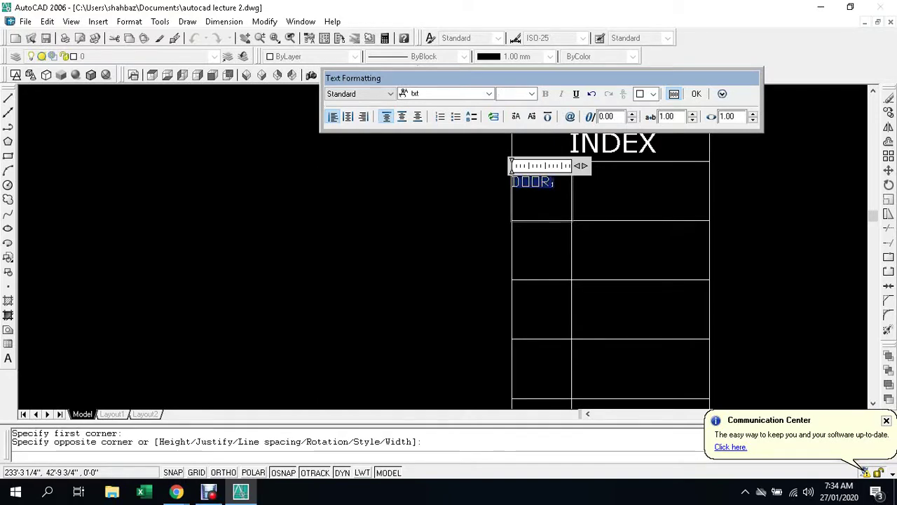
click(532, 93)
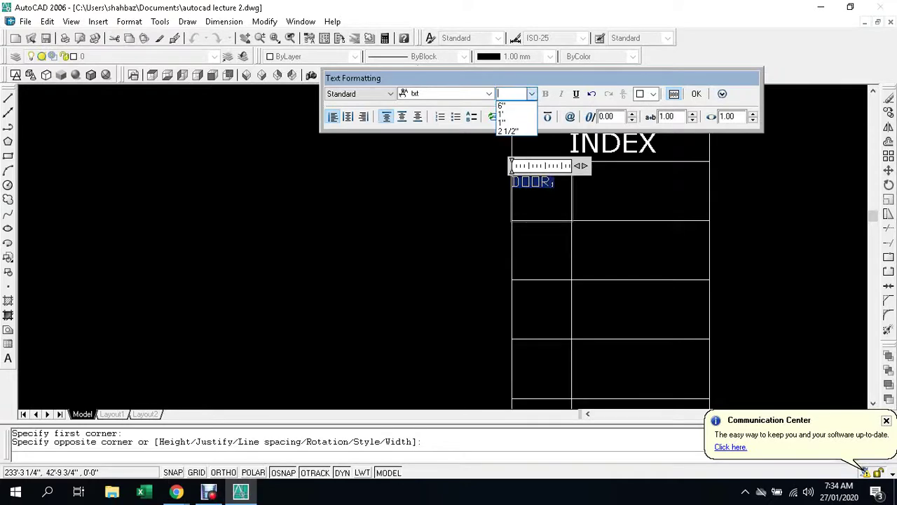
click(502, 105)
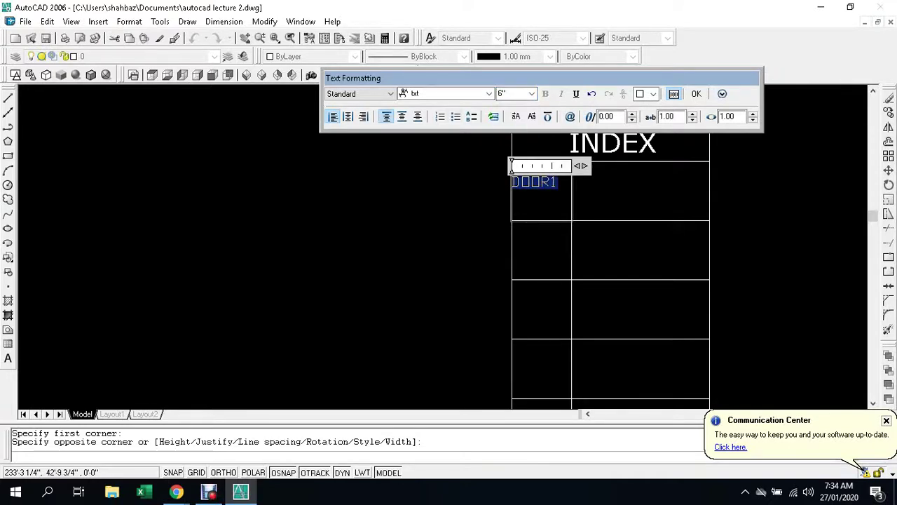
click(489, 93)
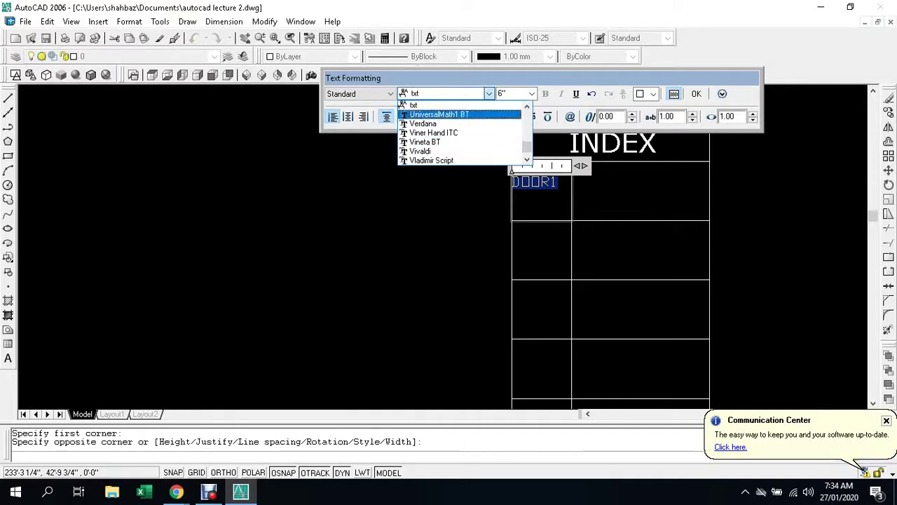
click(422, 123)
click(697, 93)
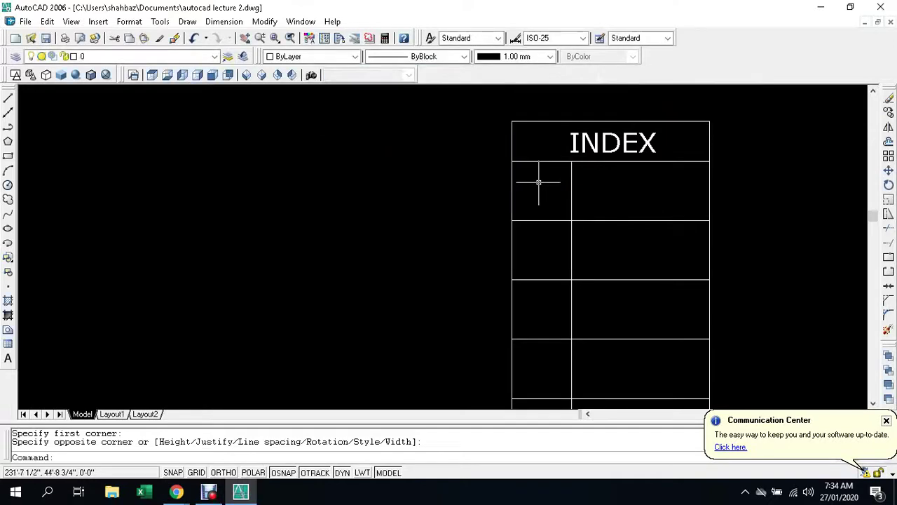
Add multiline text DOOR1 in Verdana at 6" height in the table's first cell
key(Escape)
key(Escape)
text(t)
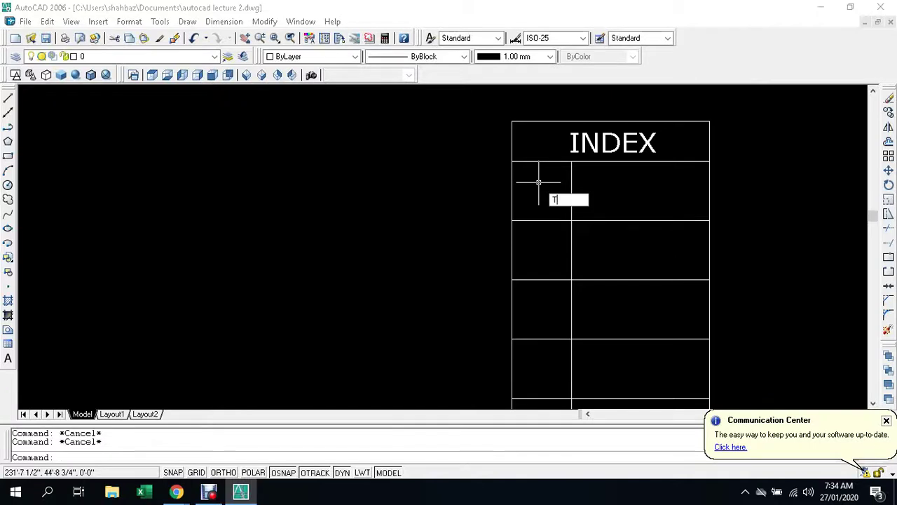
key(Return)
click(519, 192)
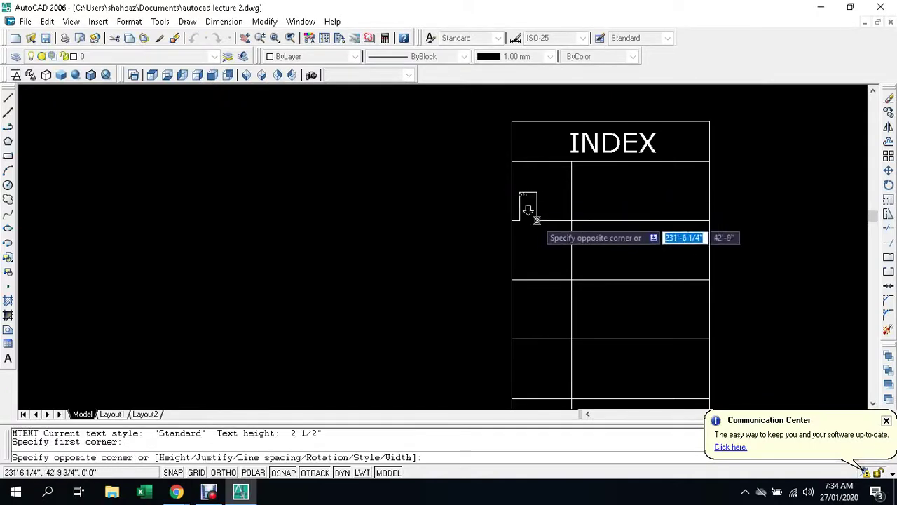
click(571, 220)
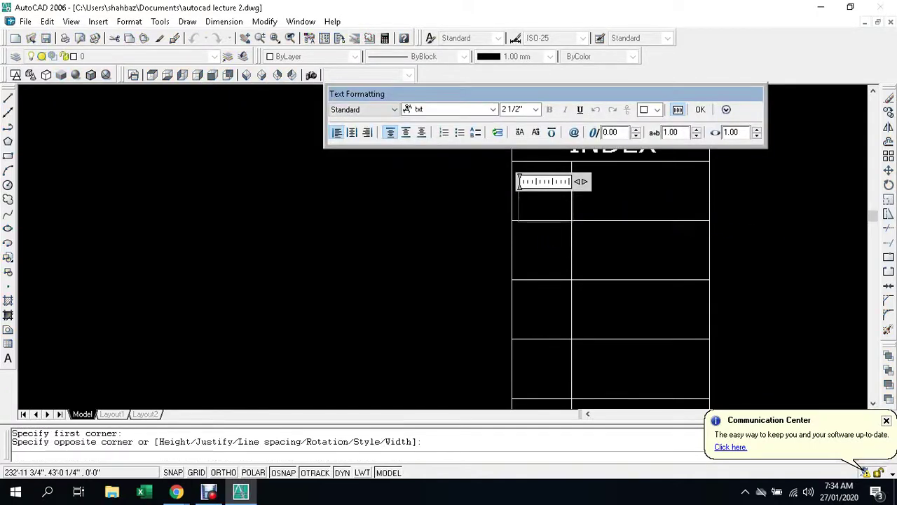
click(536, 109)
click(517, 147)
text(.N)
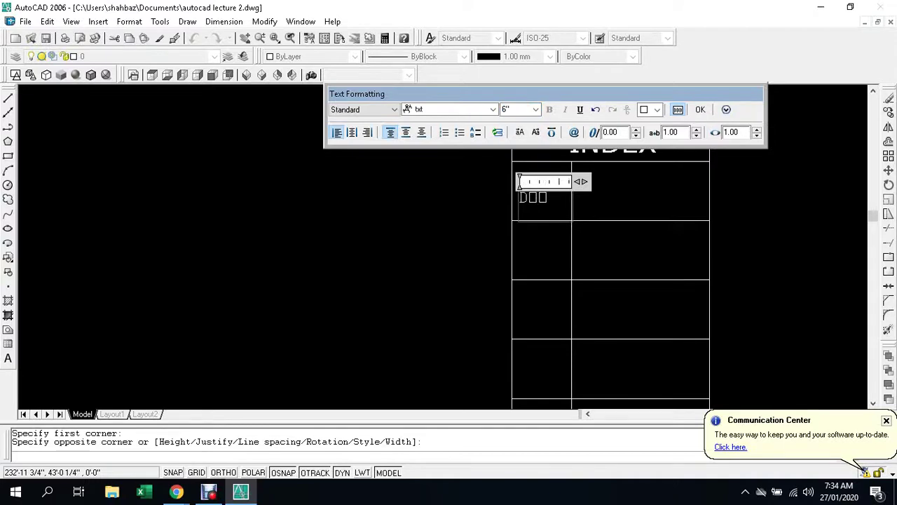
text(R)
text(1)
click(493, 109)
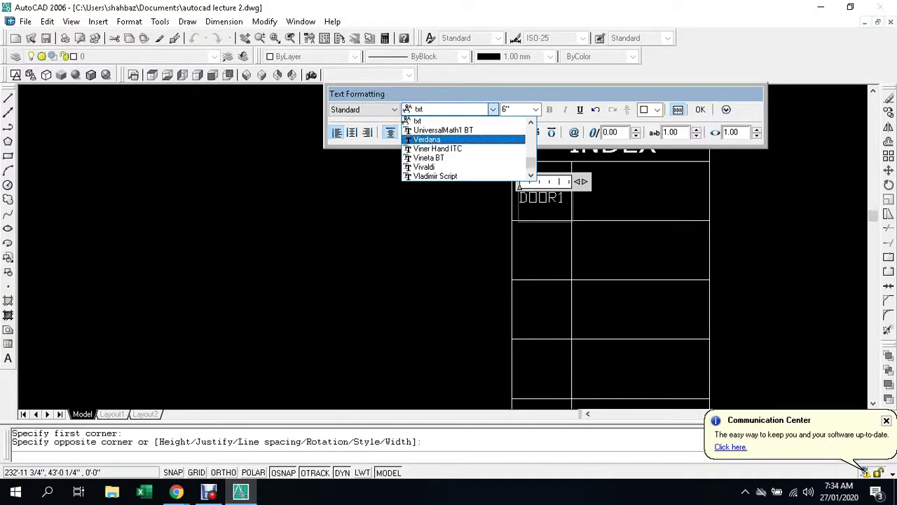
click(431, 140)
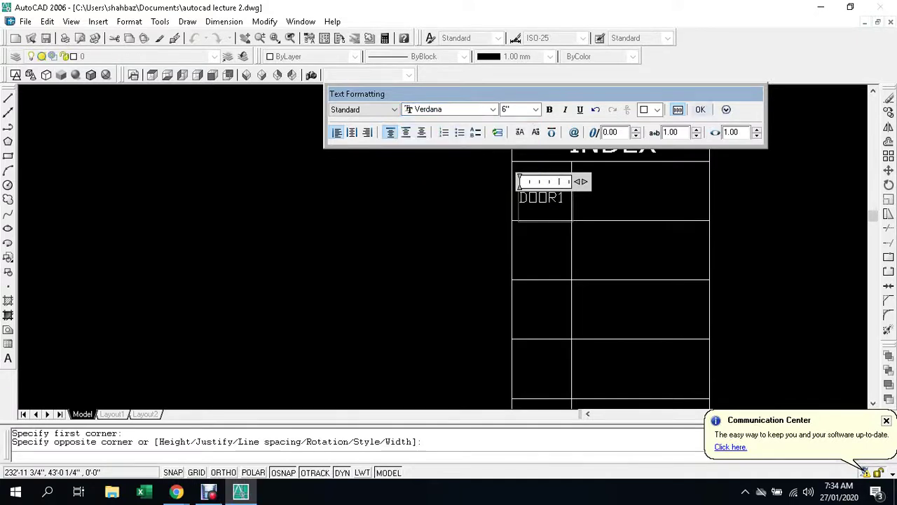
click(701, 109)
key(Escape)
key(Escape)
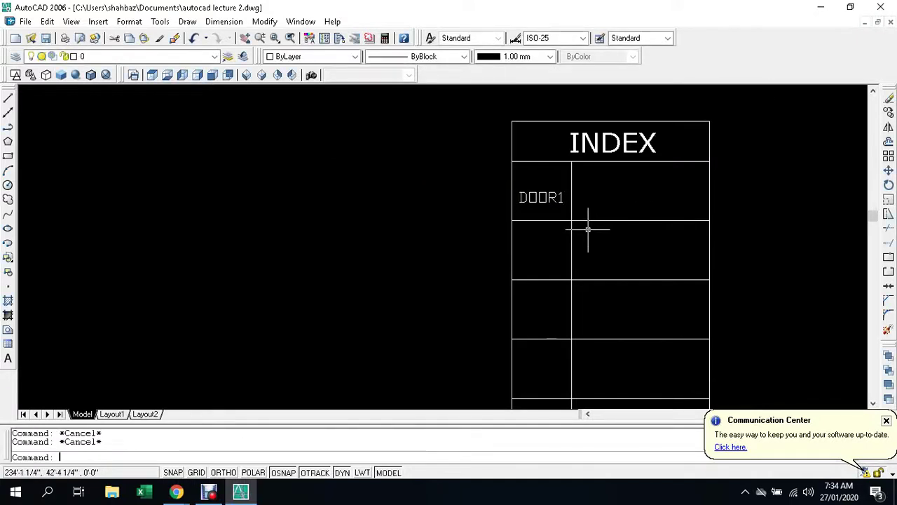
Add multiline text 3'6*6' at 6" height in the size cell beside DOOR1
scroll(587, 229, down, 3)
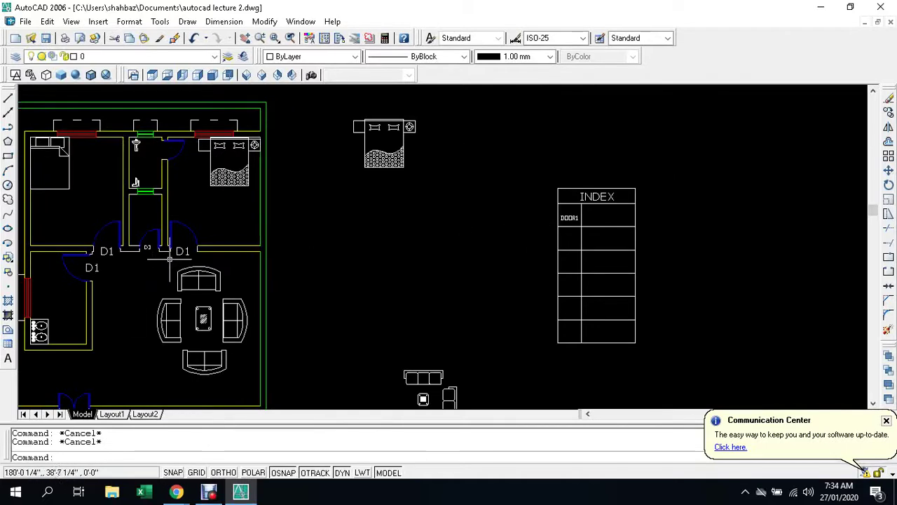
scroll(586, 203, up, 4)
text(T)
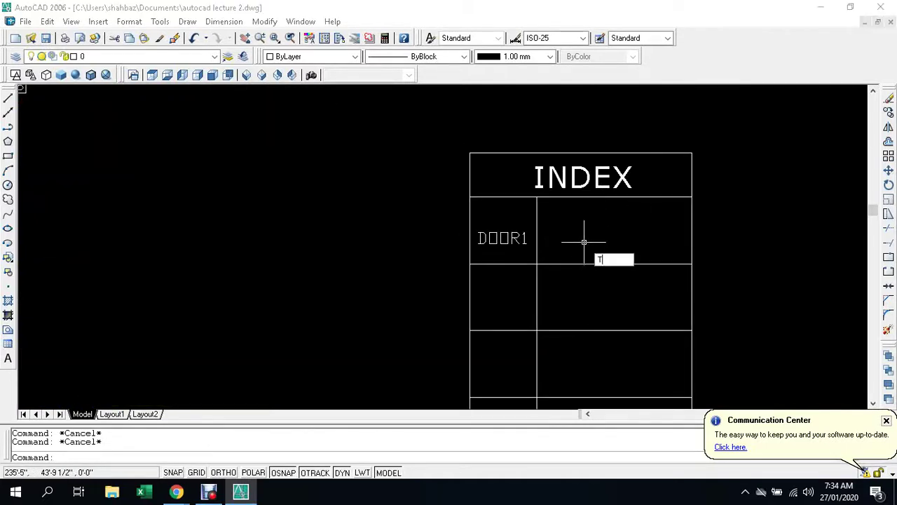
key(Return)
click(563, 235)
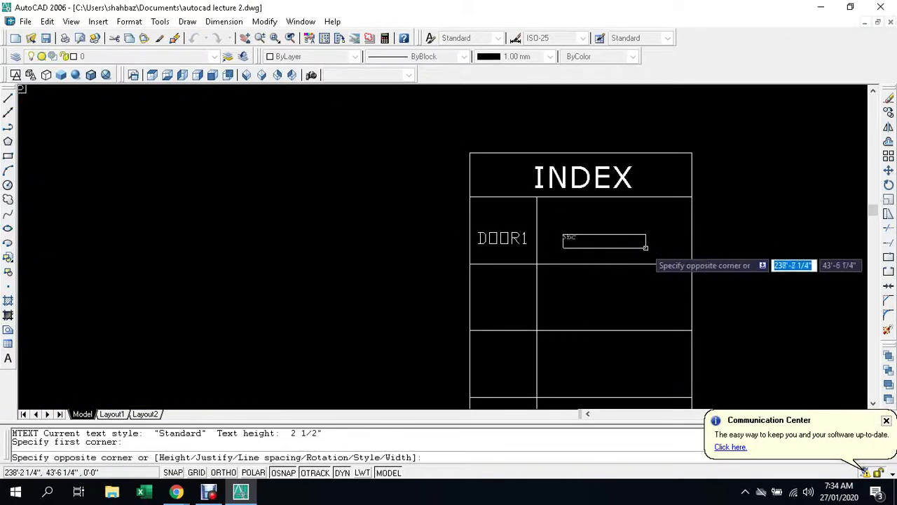
click(668, 250)
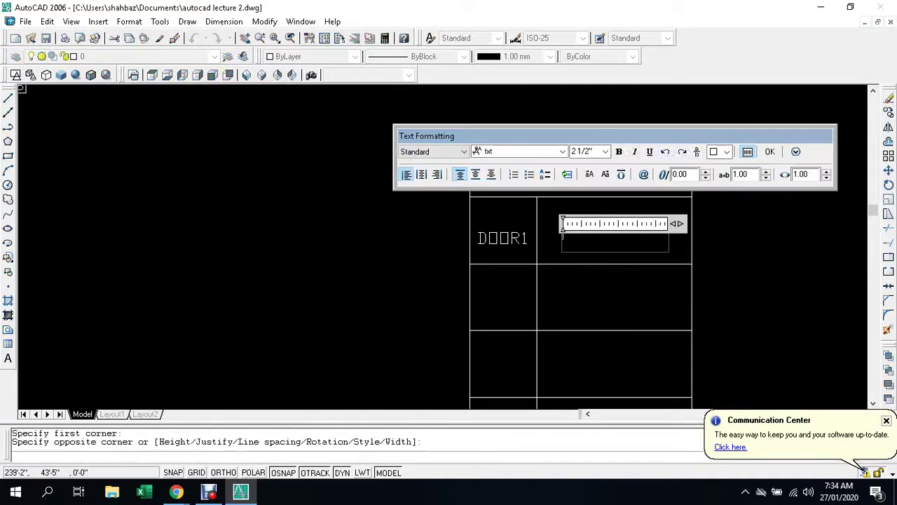
click(605, 151)
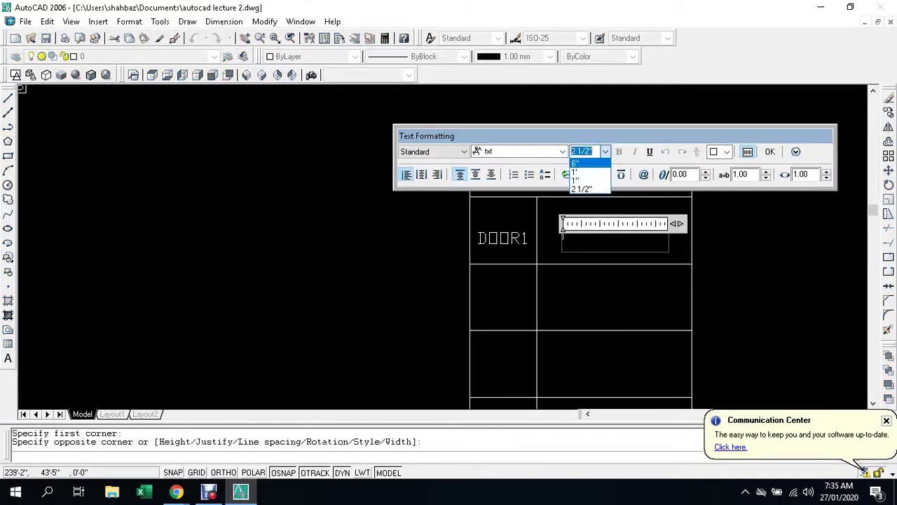
click(580, 162)
text(3'6)
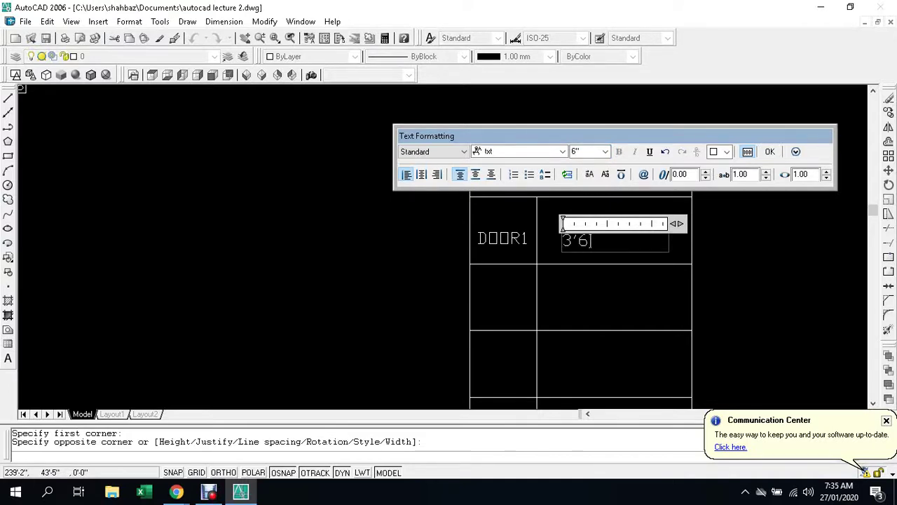
text(*6)
text(')
key(Return)
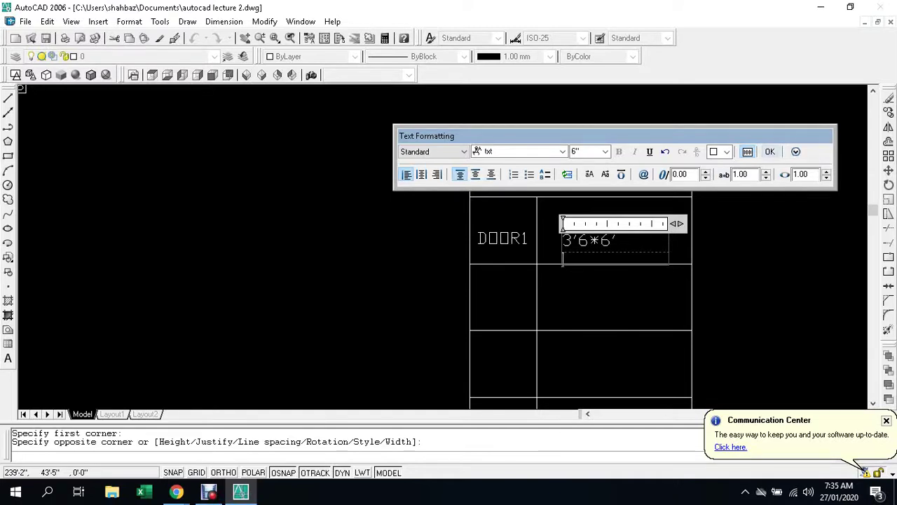
click(769, 151)
key(Escape)
key(Escape)
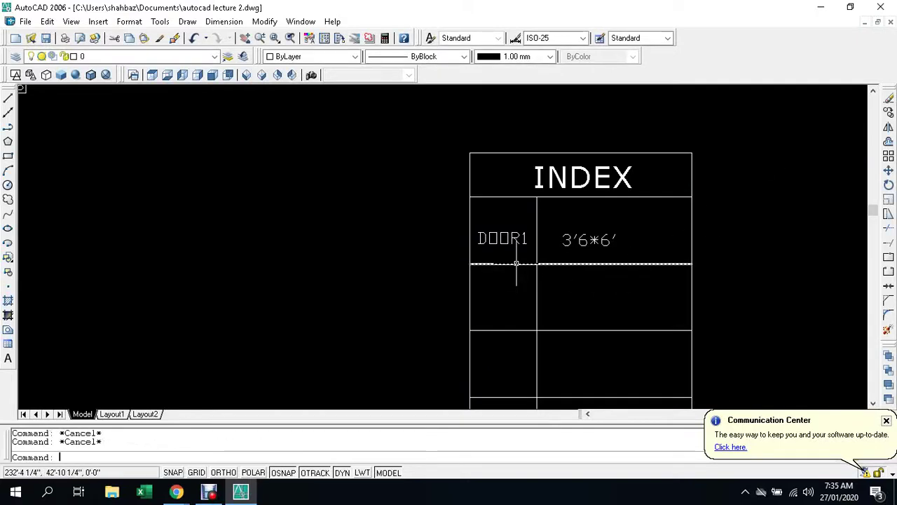
Copy the DOOR1 label into the second and third table rows
text(co)
key(Return)
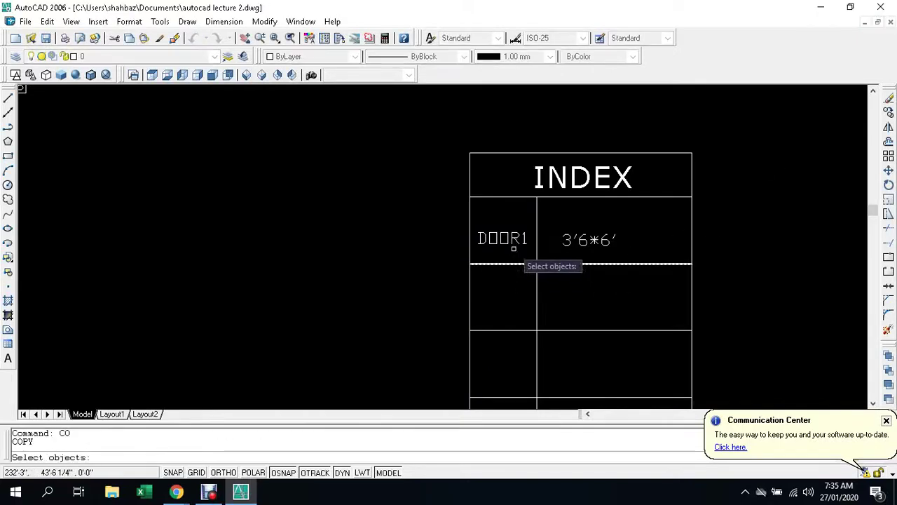
click(513, 240)
key(Return)
click(476, 244)
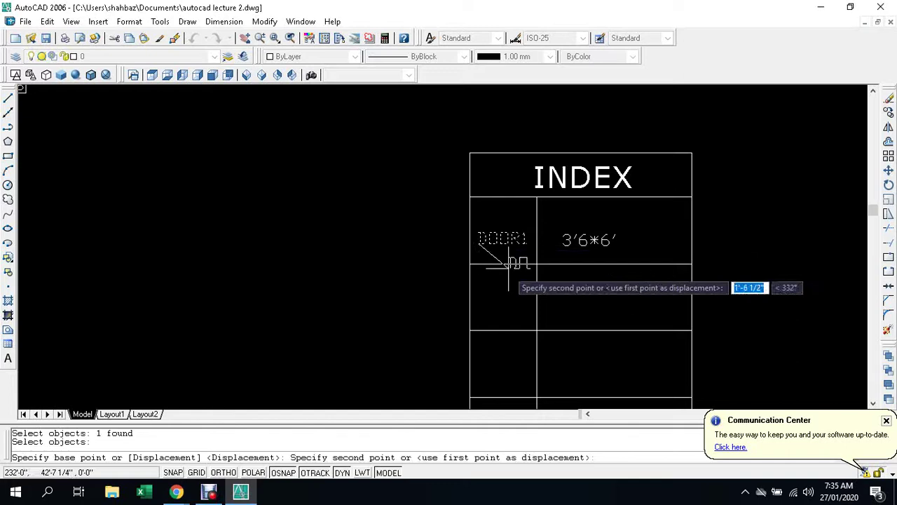
click(478, 301)
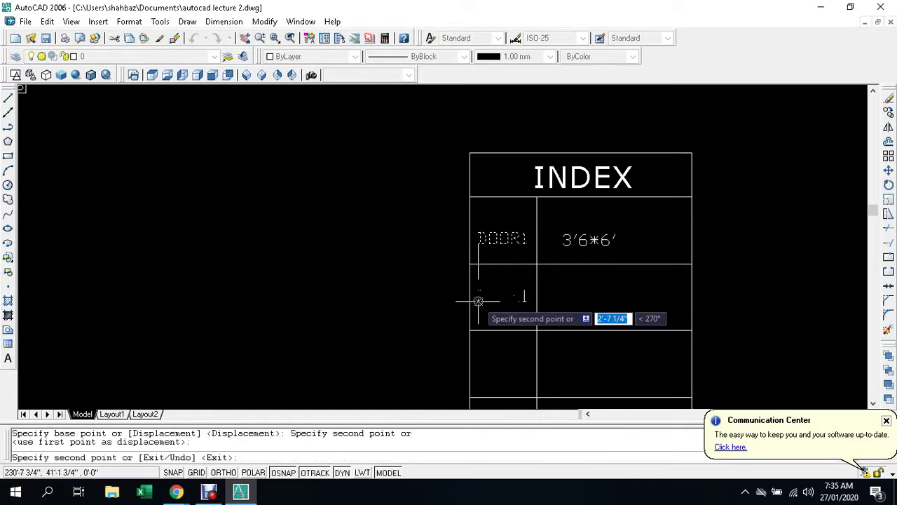
click(477, 367)
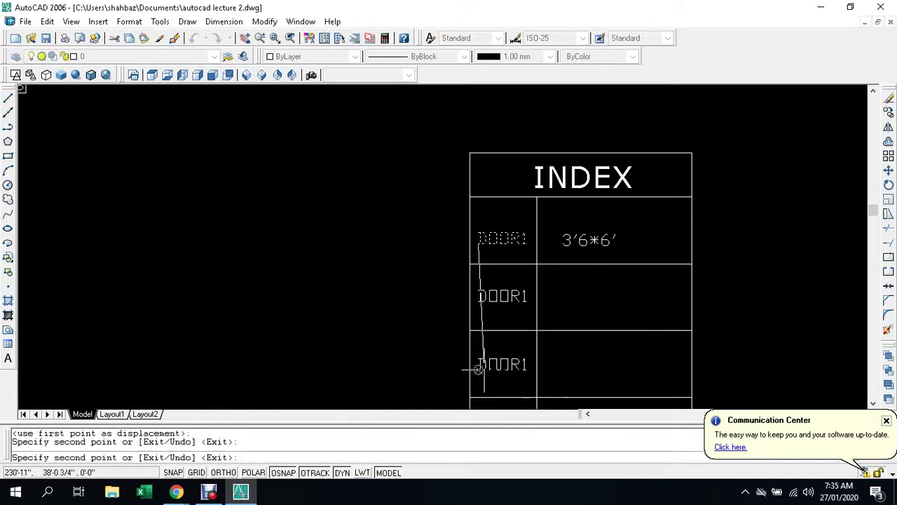
key(Escape)
key(Escape)
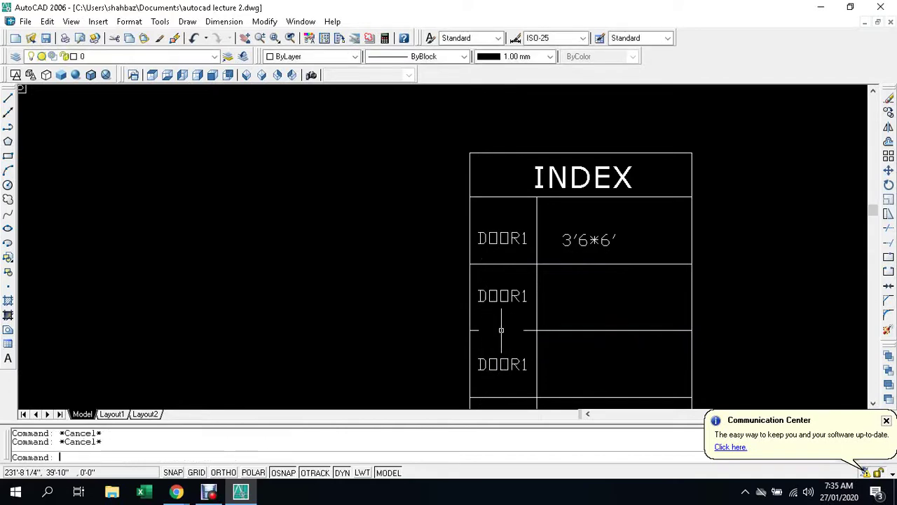
Copy the 3'6*6' size text into the second and third table rows
text(c)
key(Return)
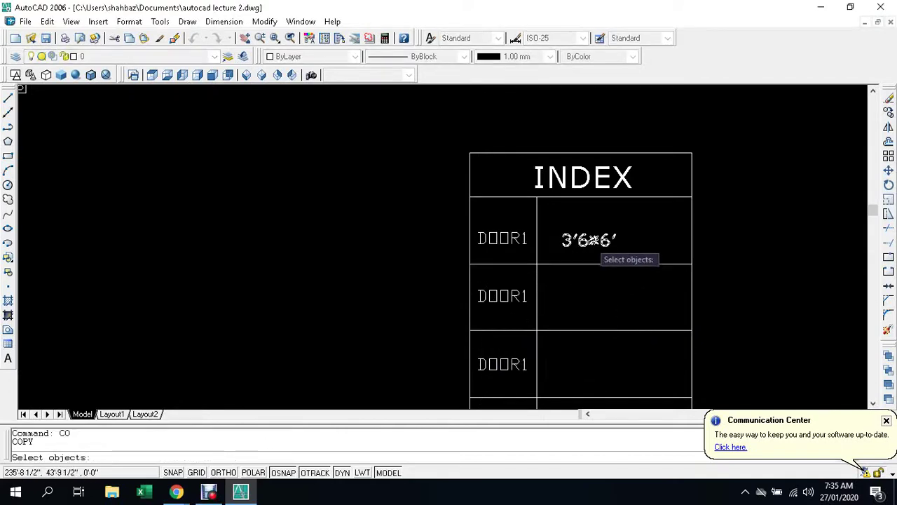
click(589, 240)
key(Return)
click(586, 247)
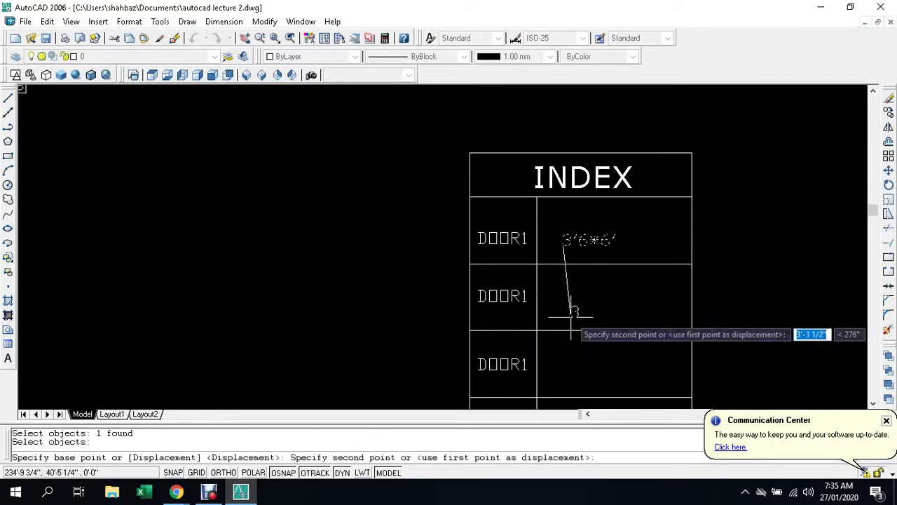
scroll(572, 300, down, 5)
scroll(568, 308, up, 4)
click(568, 267)
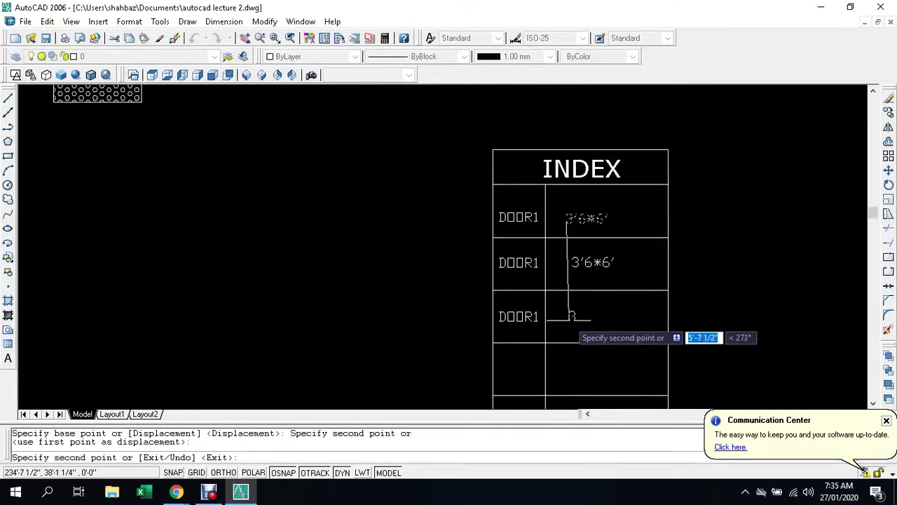
click(564, 314)
key(Escape)
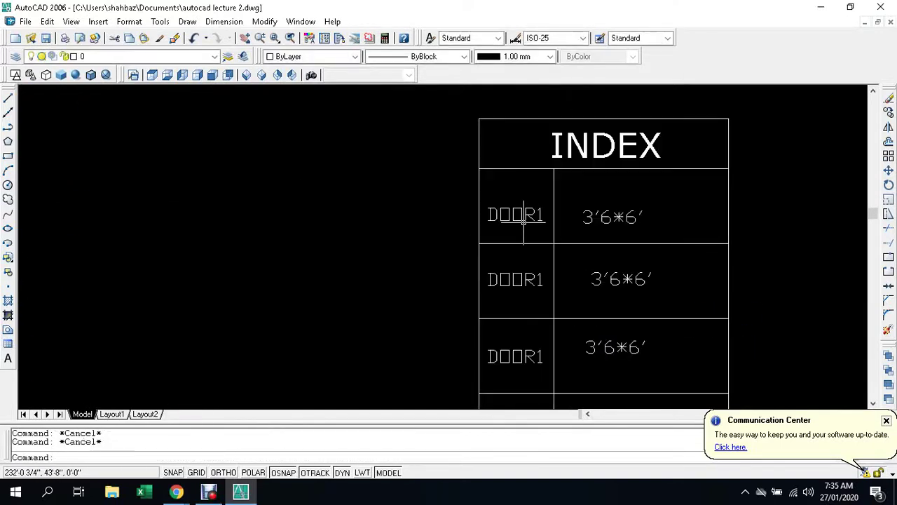
scroll(525, 217, up, 2)
click(525, 219)
Relabel the copied second and third row labels as DOOR2 and DOOR3
key(Escape)
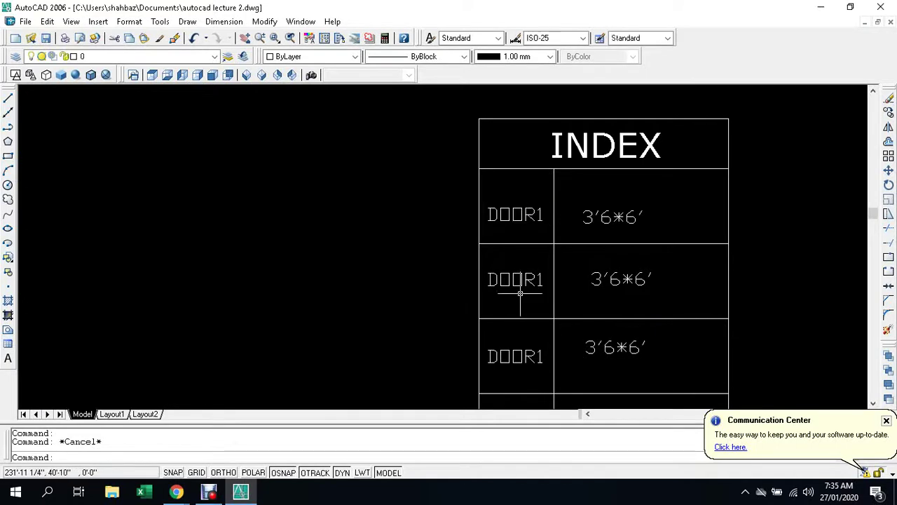
double_click(516, 281)
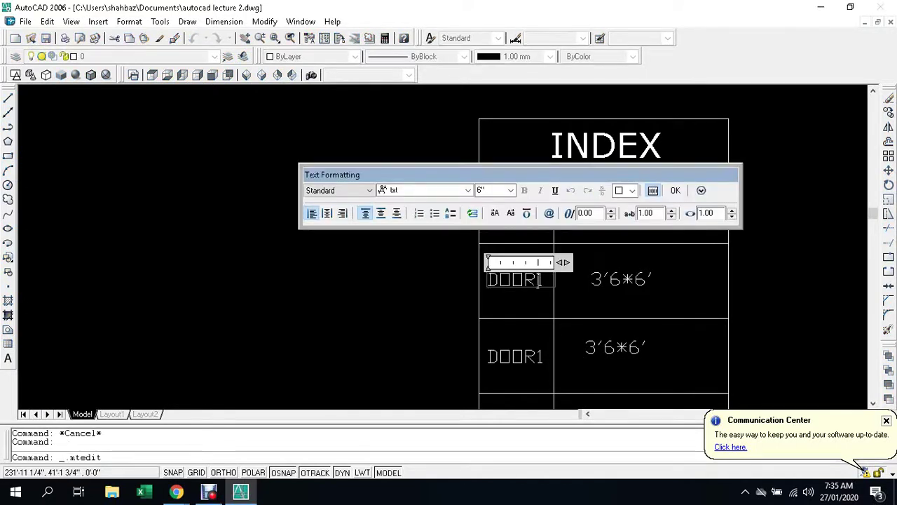
click(526, 279)
key(Delete)
text(R)
text(2)
click(675, 190)
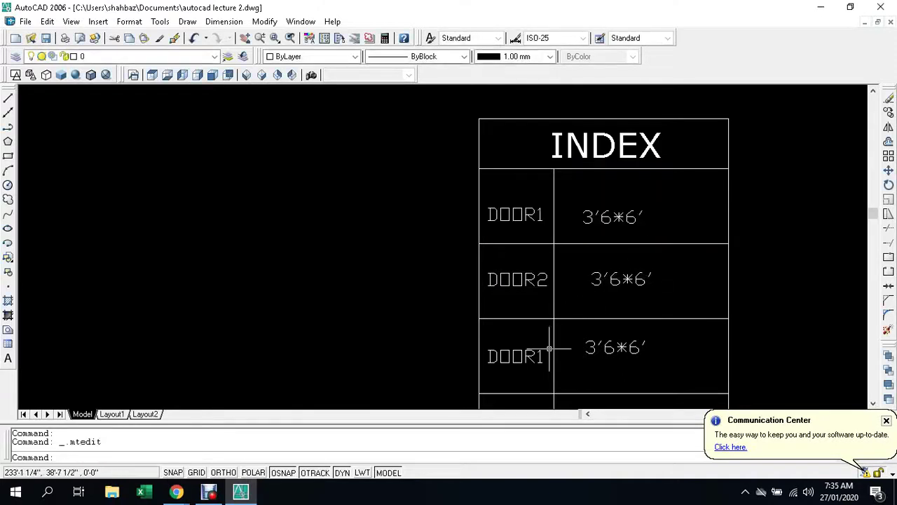
key(Escape)
key(Escape)
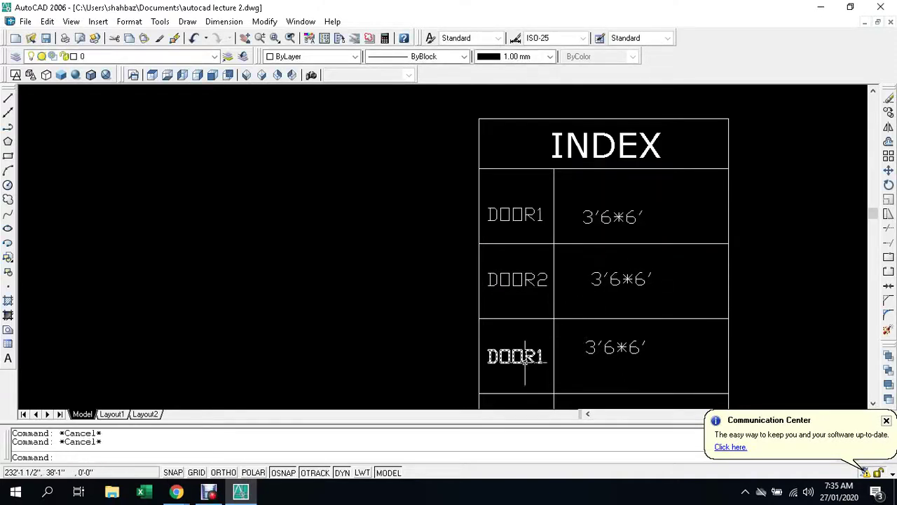
double_click(525, 359)
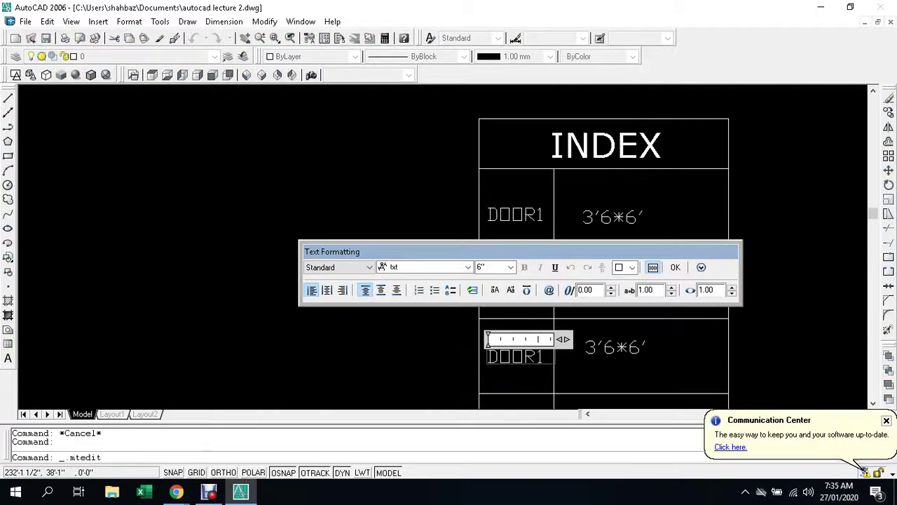
key(BackSpace)
text(3)
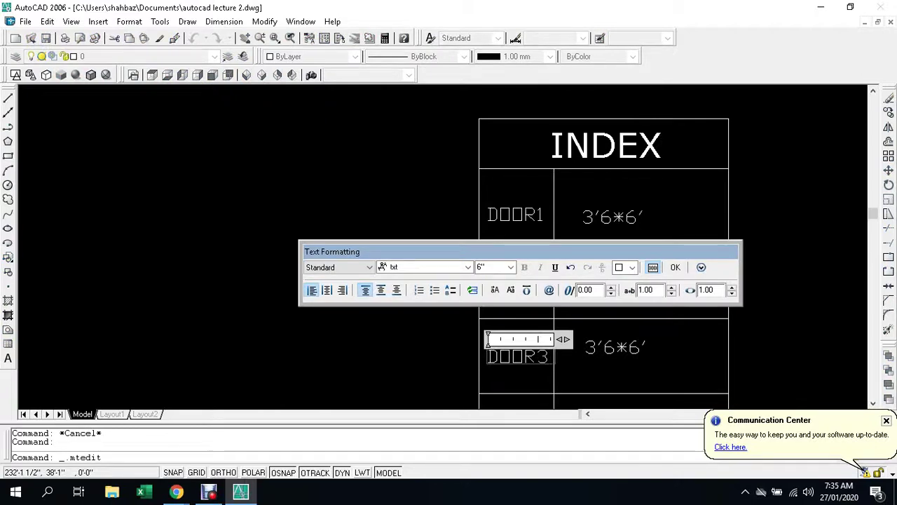
click(675, 267)
Change the DOOR2 size to 4'*6' and type 2'6'*6' for the DOOR3 size
click(621, 280)
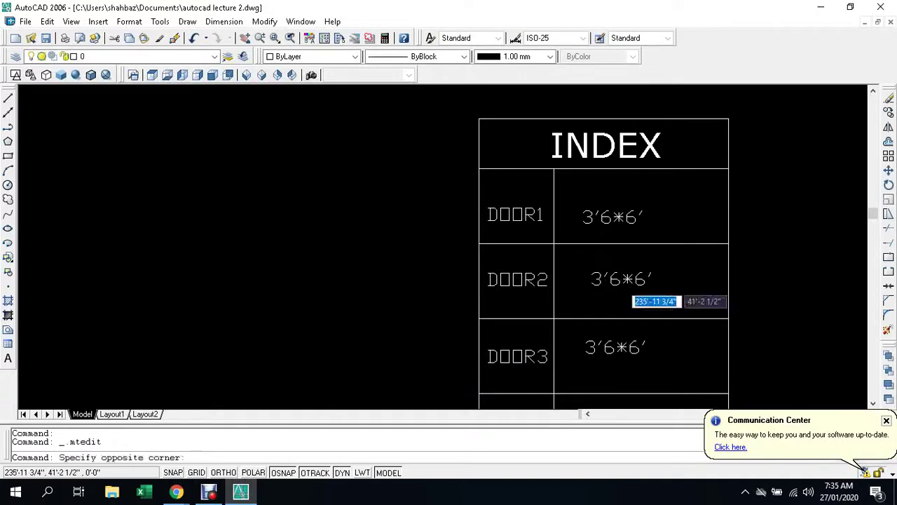
click(616, 279)
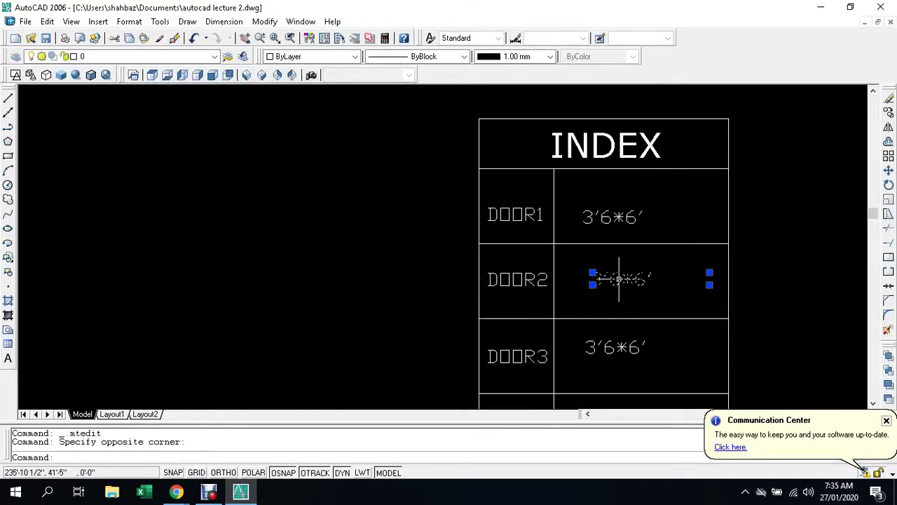
double_click(619, 279)
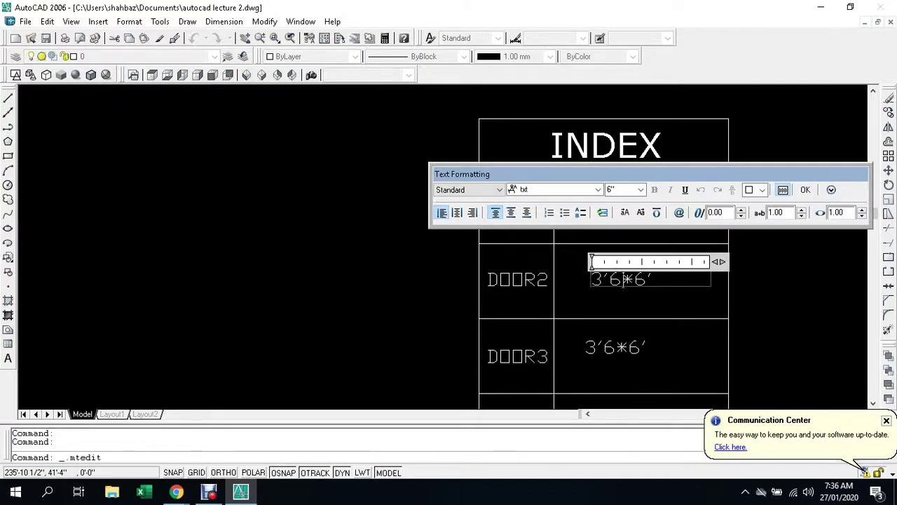
key(Delete)
key(Delete)
key(Delete)
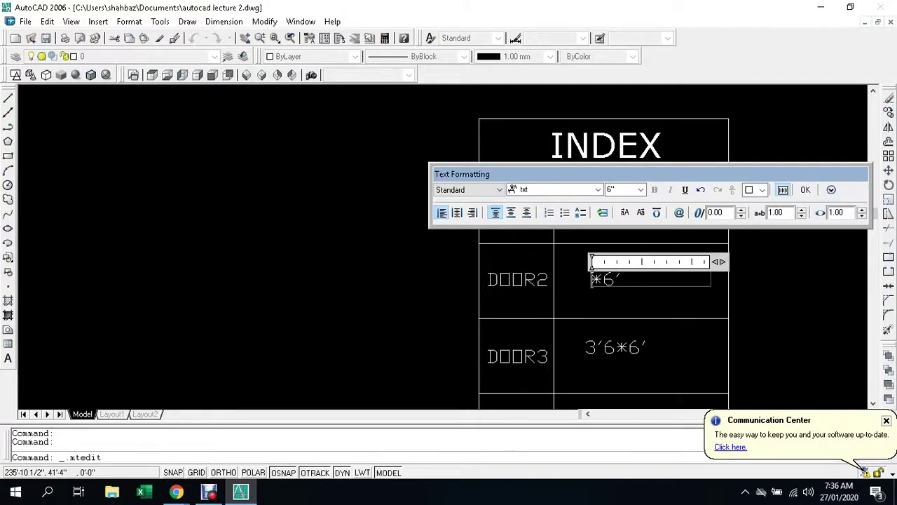
text(4')
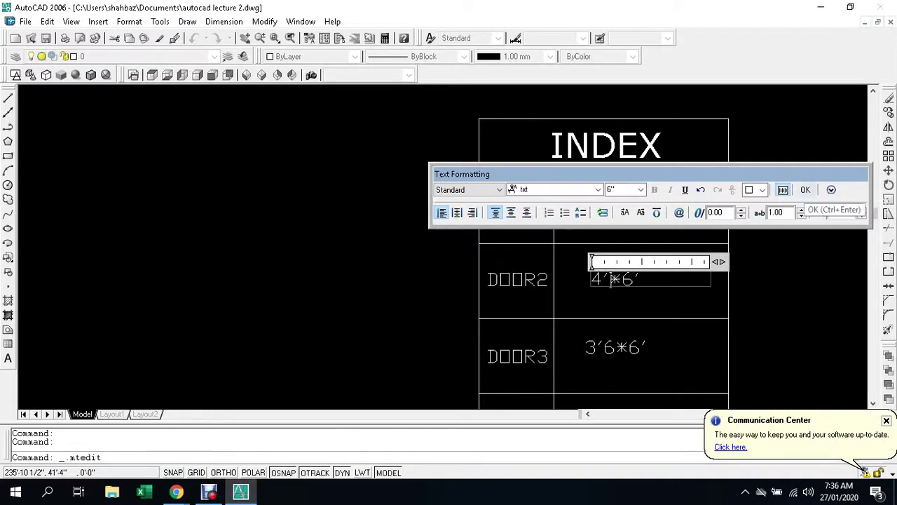
click(806, 190)
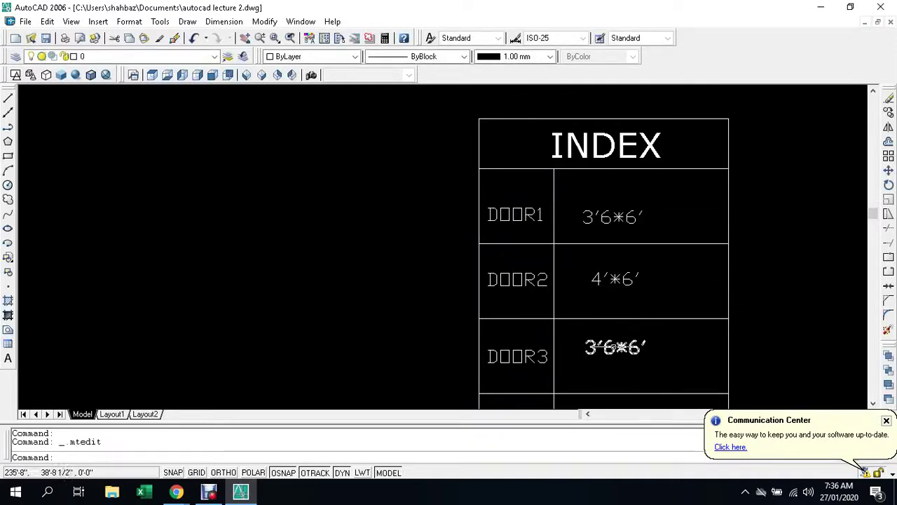
double_click(615, 346)
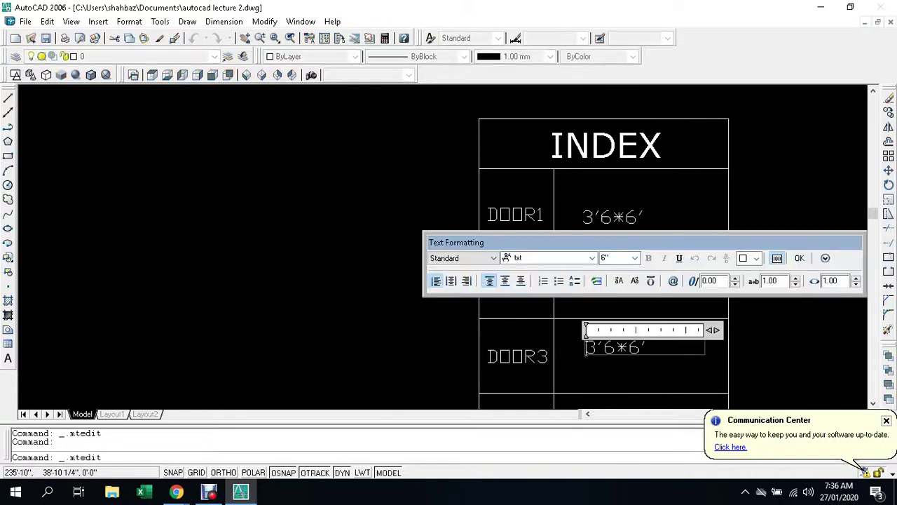
key(Delete)
key(Delete)
key(Delete)
text(2')
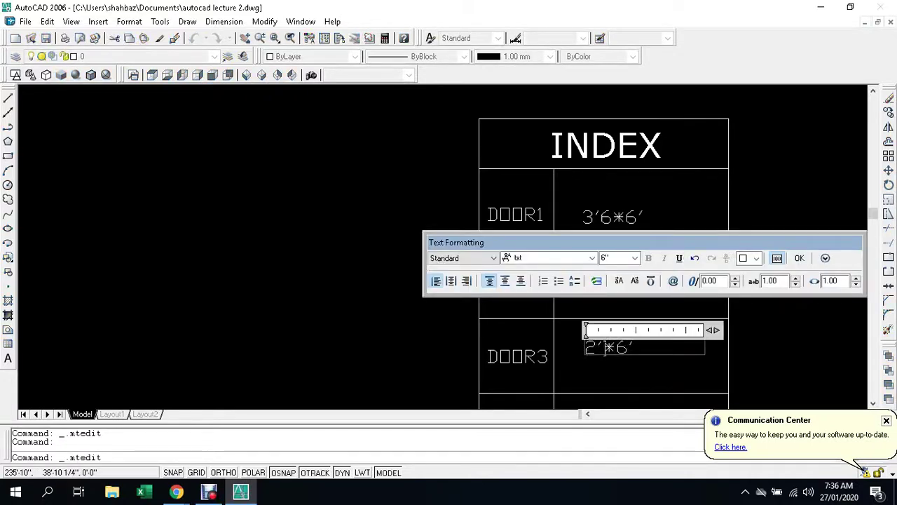
key(BackSpace)
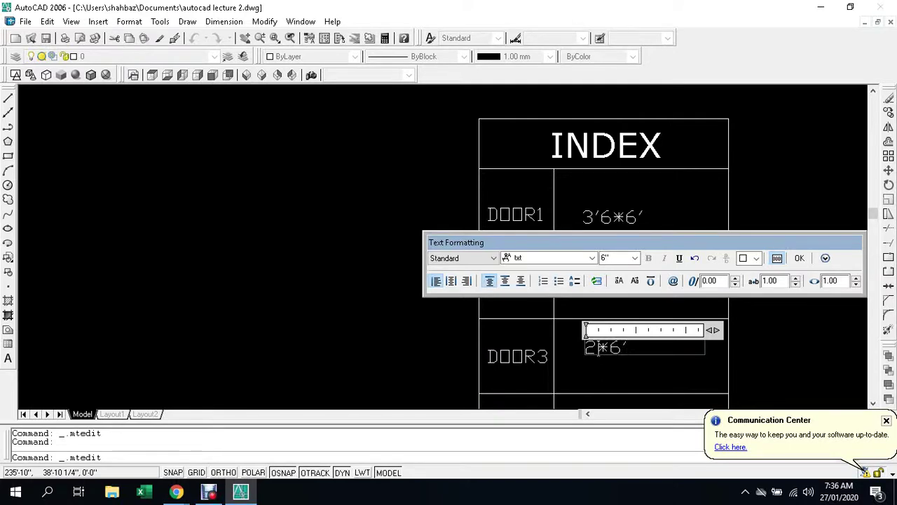
text(')
text(6)
text(')
Confirm the DOOR3 size edit and pan down to the lower floor plans
click(799, 258)
scroll(715, 250, down, 4)
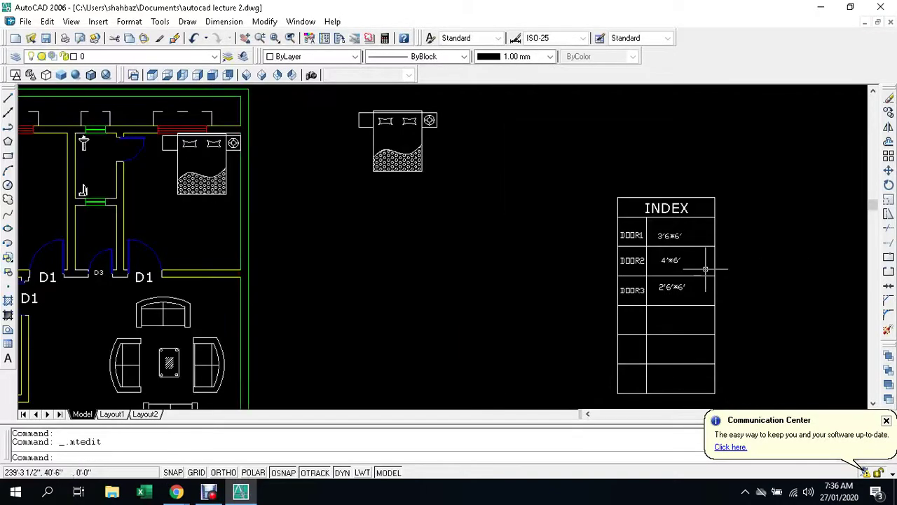
scroll(696, 280, down, 4)
middle_drag(502, 289, 534, 234)
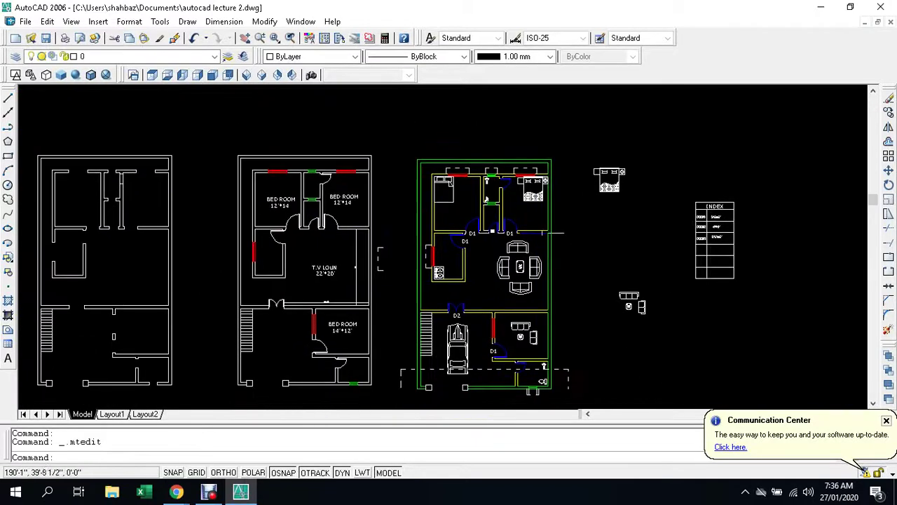
scroll(726, 254, up, 3)
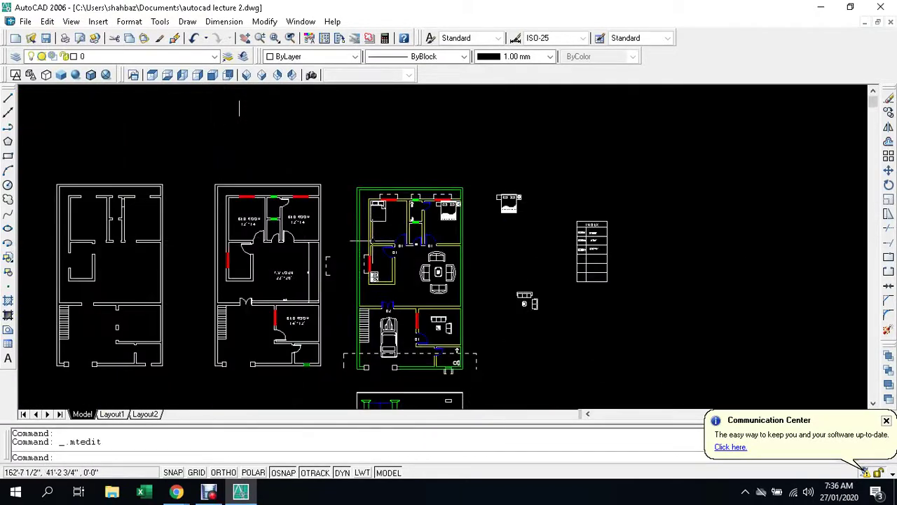
scroll(377, 243, up, 5)
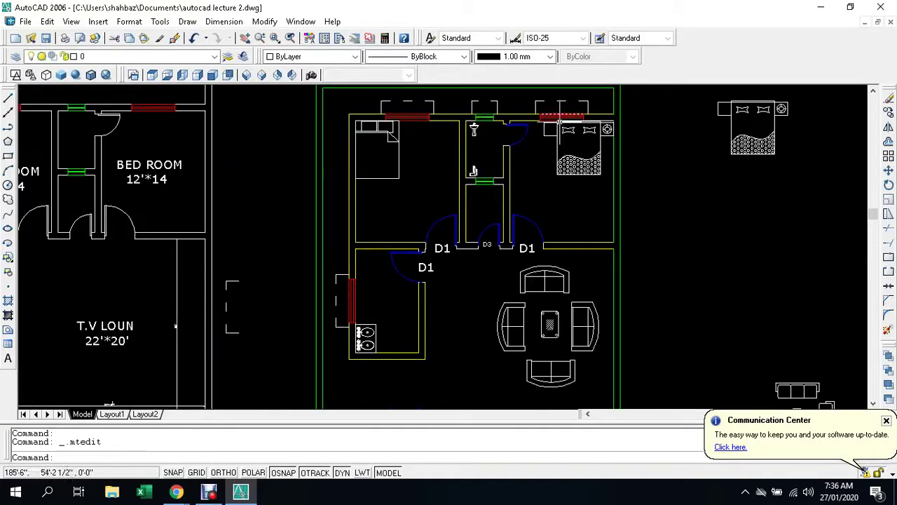
Zoom All so every floor plan and the INDEX table are visible
scroll(475, 145, down, 2)
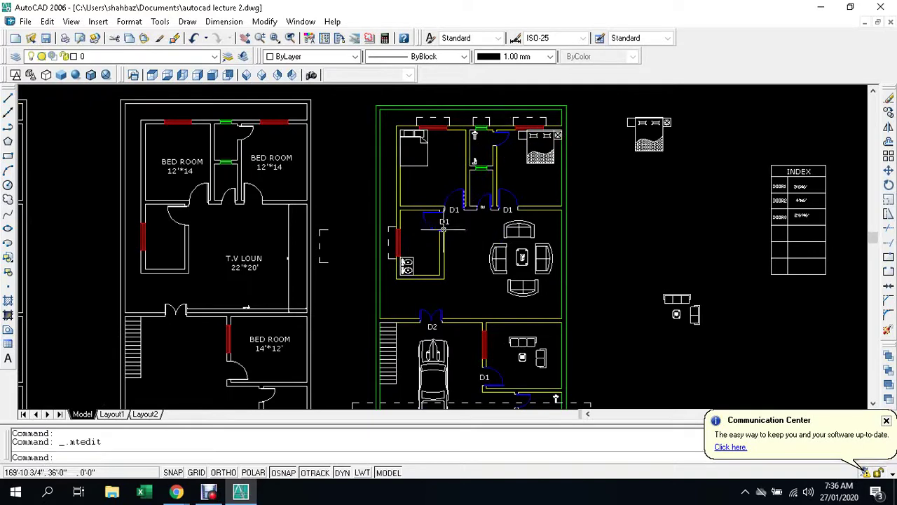
scroll(449, 265, down, 3)
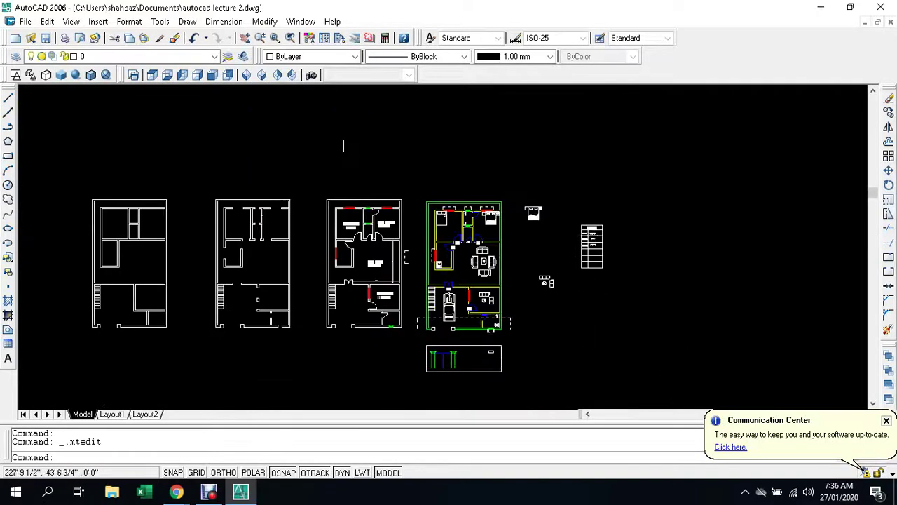
scroll(561, 245, up, 3)
scroll(364, 279, up, 2)
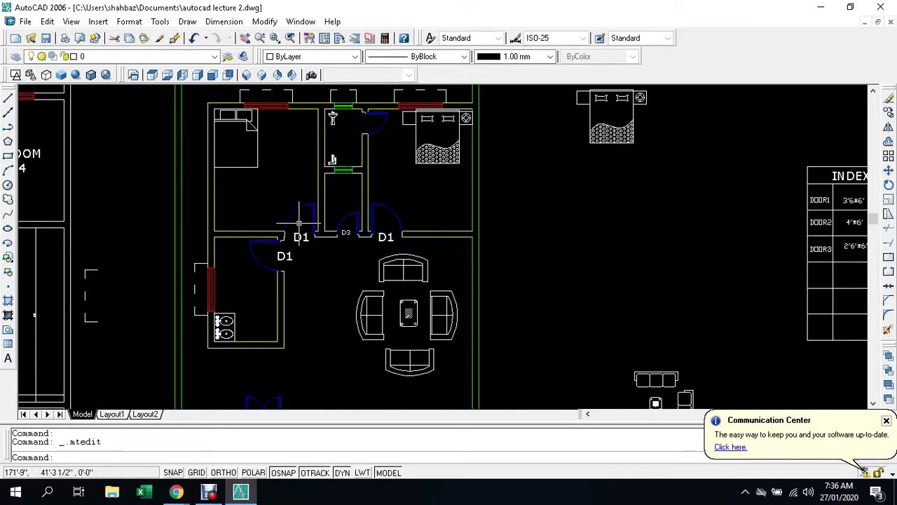
scroll(299, 254, down, 2)
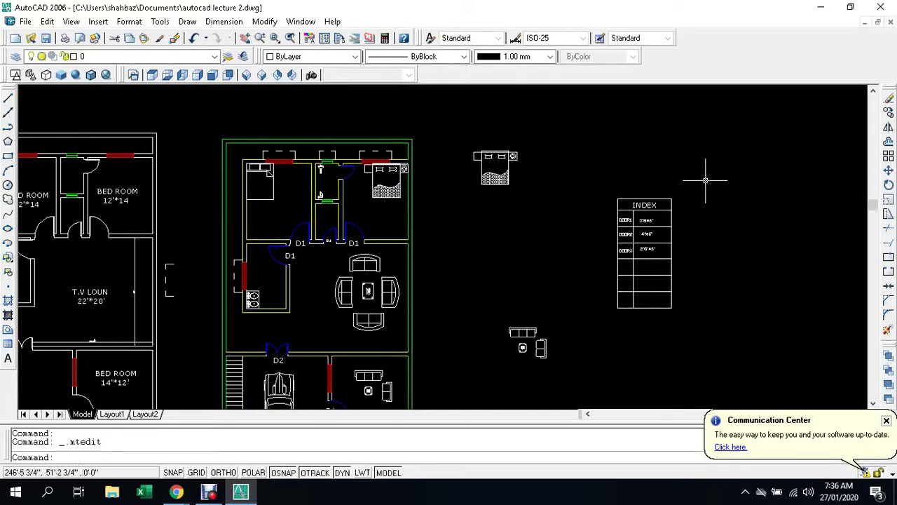
scroll(693, 233, down, 2)
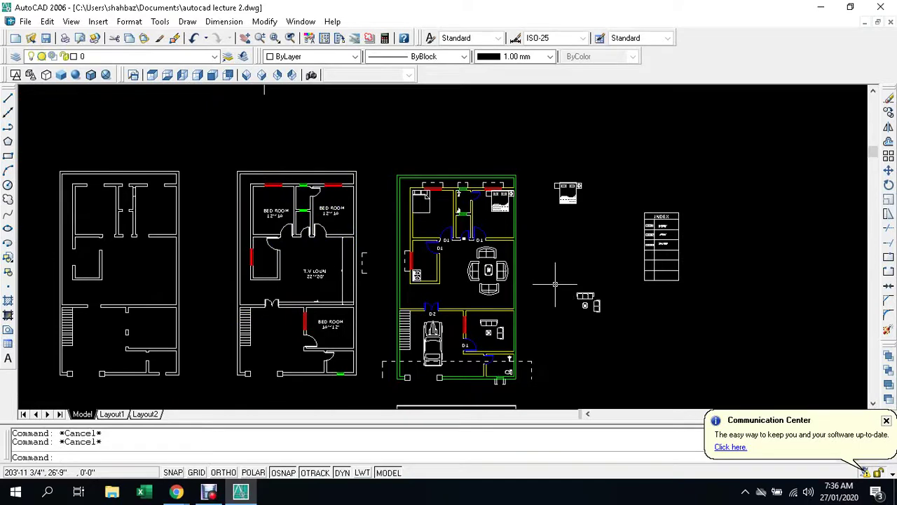
text(z)
key(Return)
text(A)
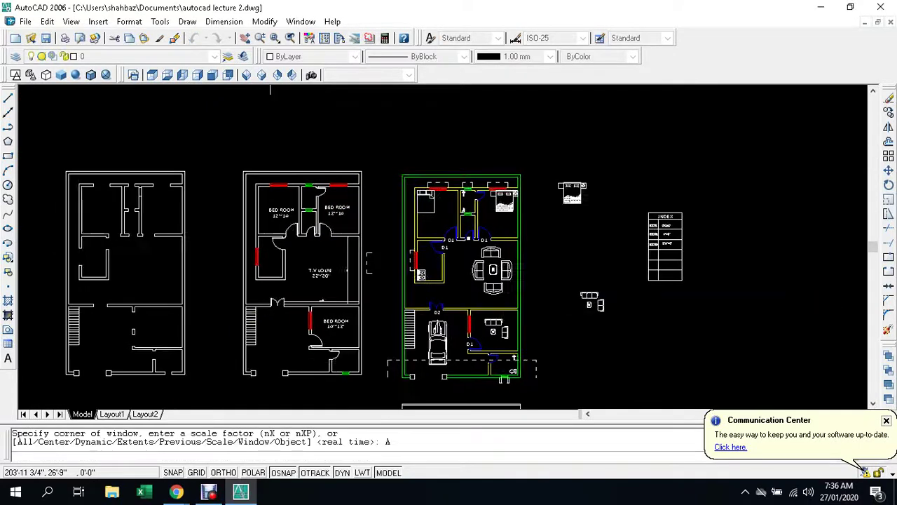
key(Return)
key(Escape)
key(Escape)
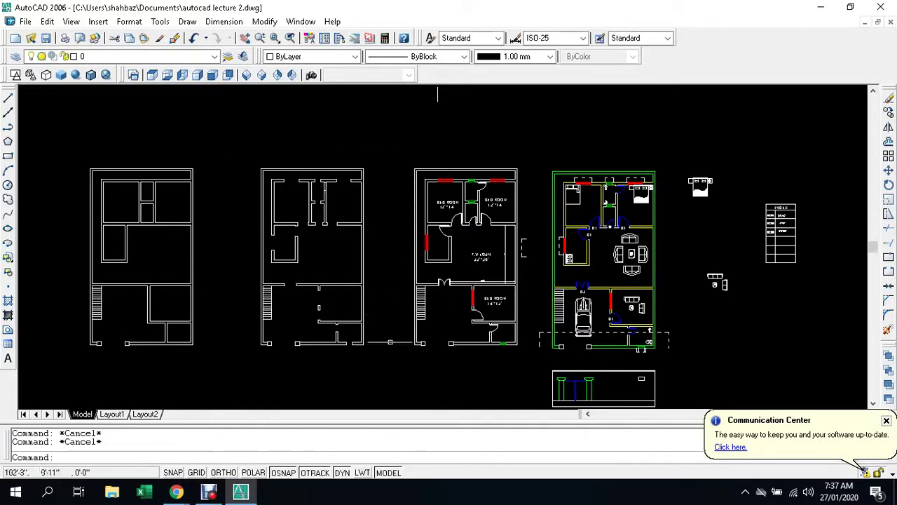
Bring Debut Video Capture to the front showing its Color and Video Effects panel
click(209, 492)
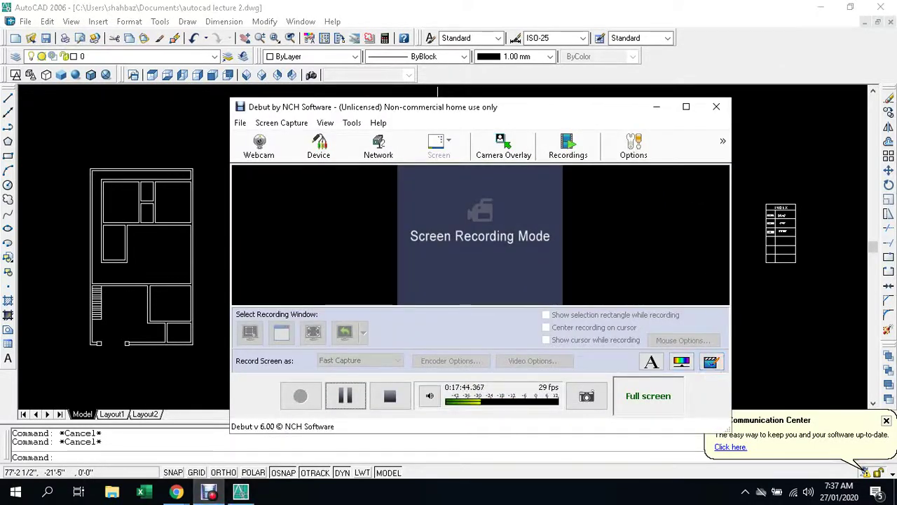
click(680, 361)
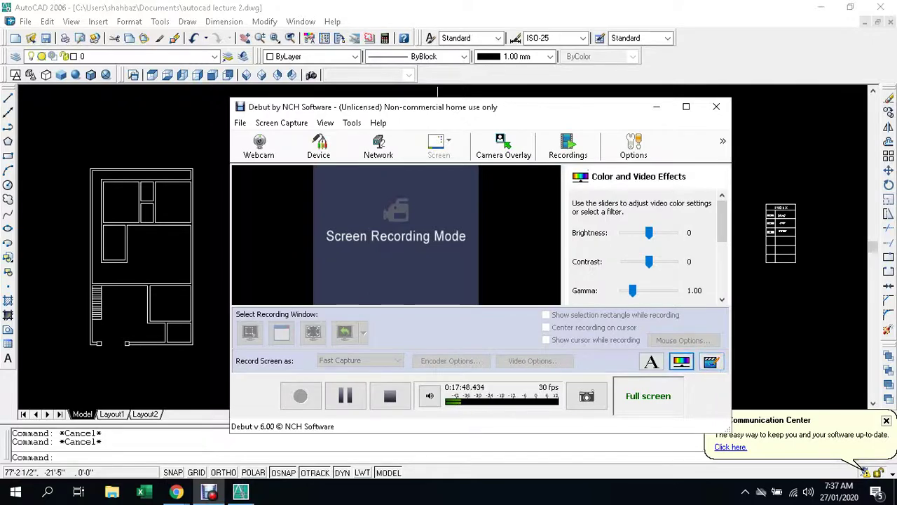
key(super+Down)
key(alt+Tab)
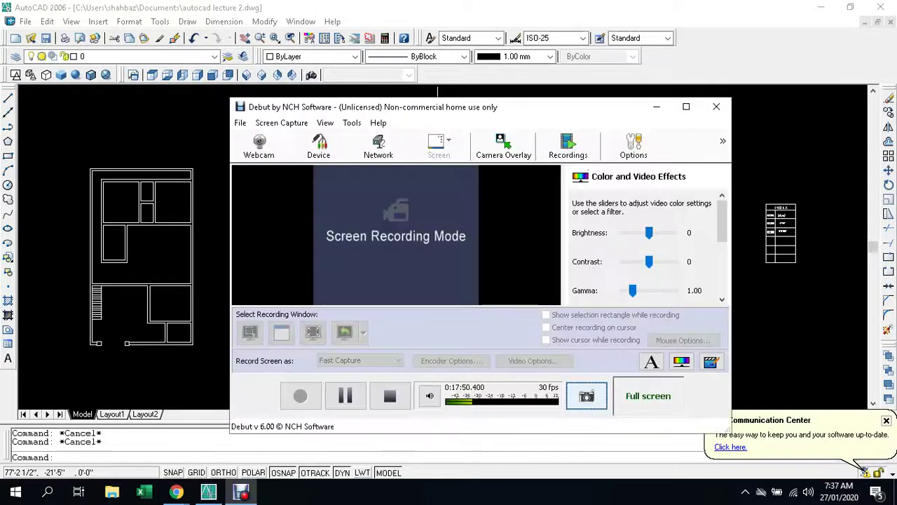